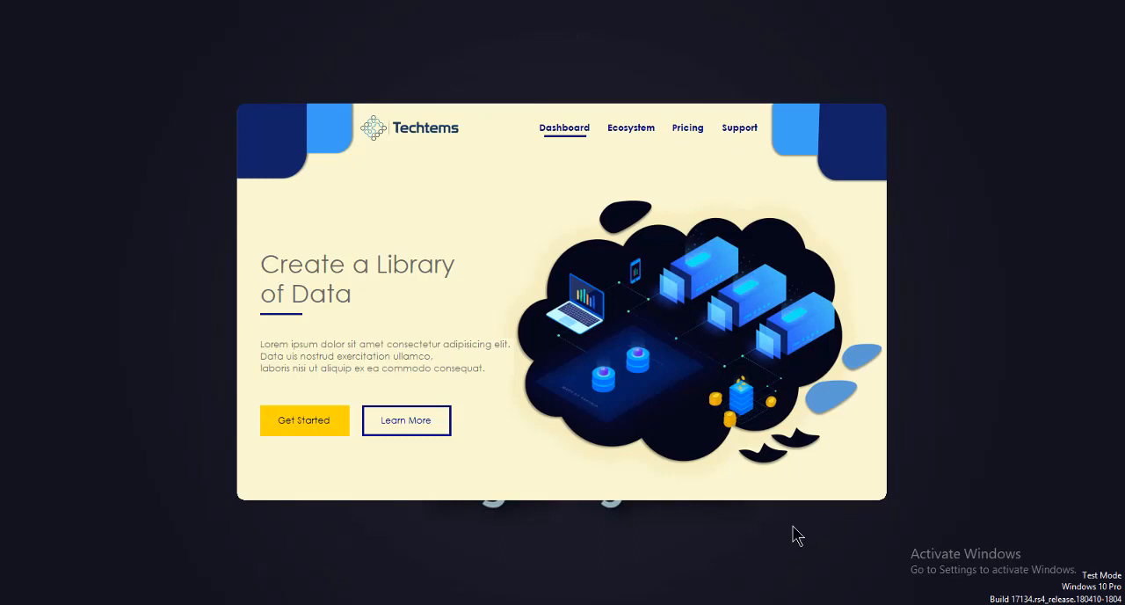
Close the running application preview and the Form2 designer
right_click(729, 602)
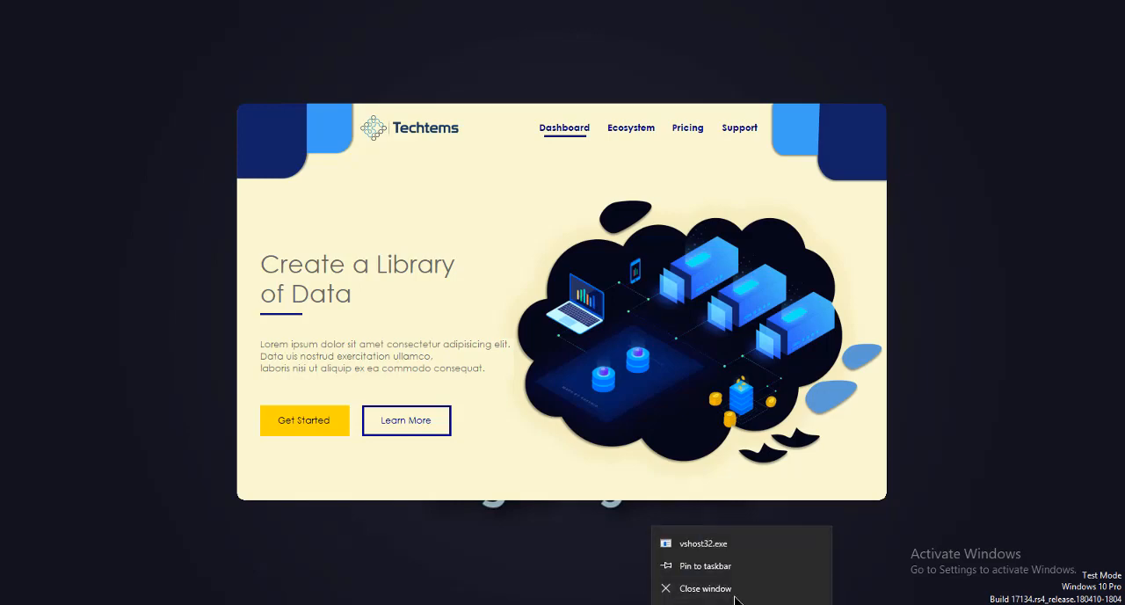
left_click(704, 586)
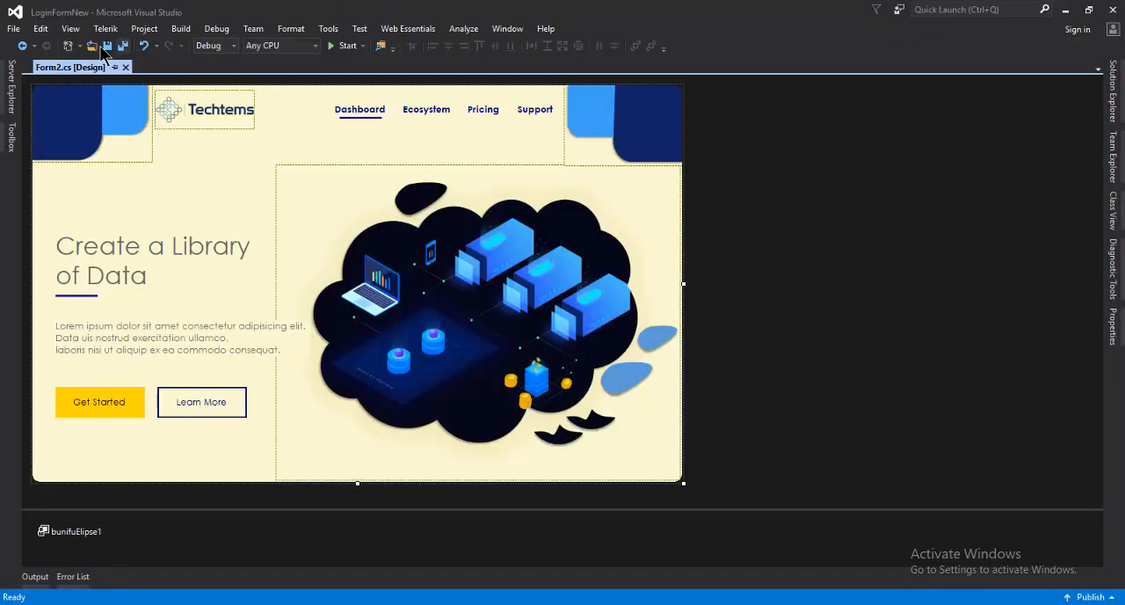
left_click(125, 67)
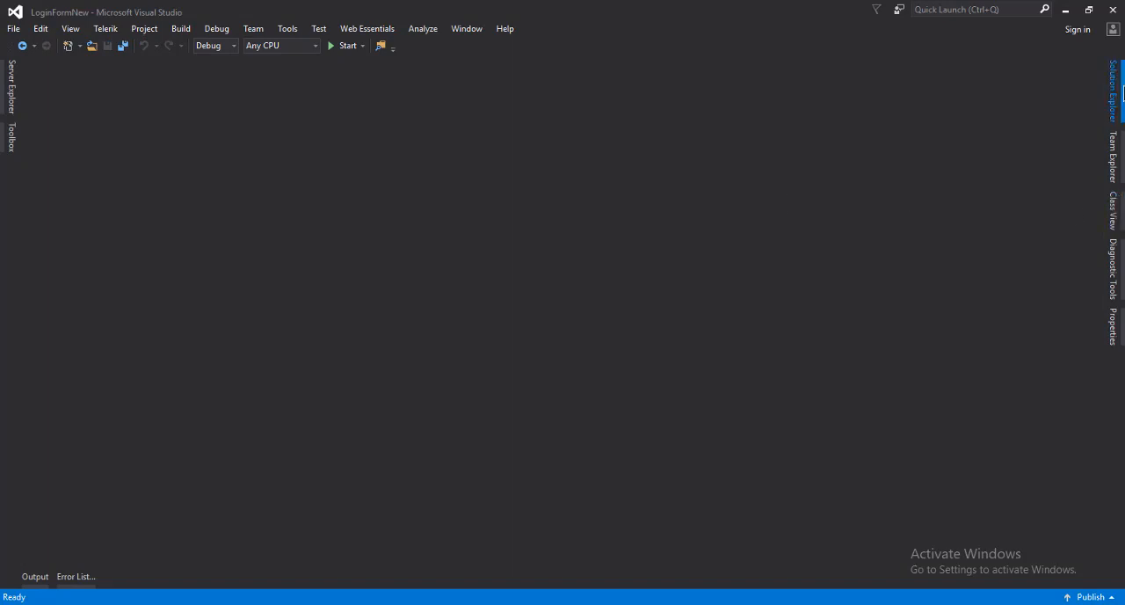
Add a new Windows Form named frmDB.cs to the LoginFormNew project
left_click(1118, 103)
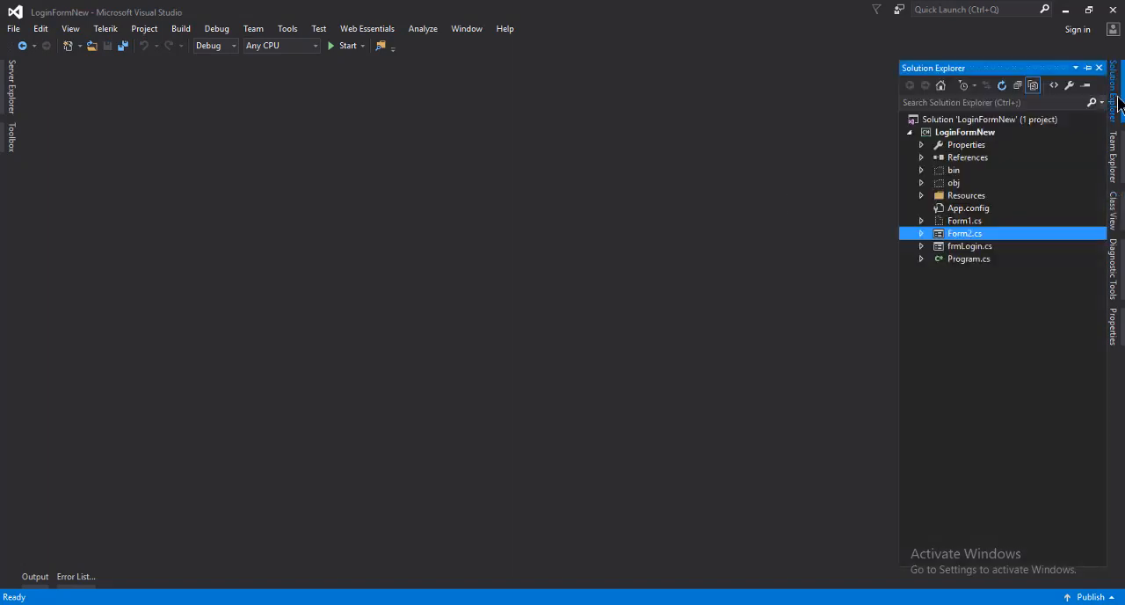
left_click(955, 134)
right_click(951, 136)
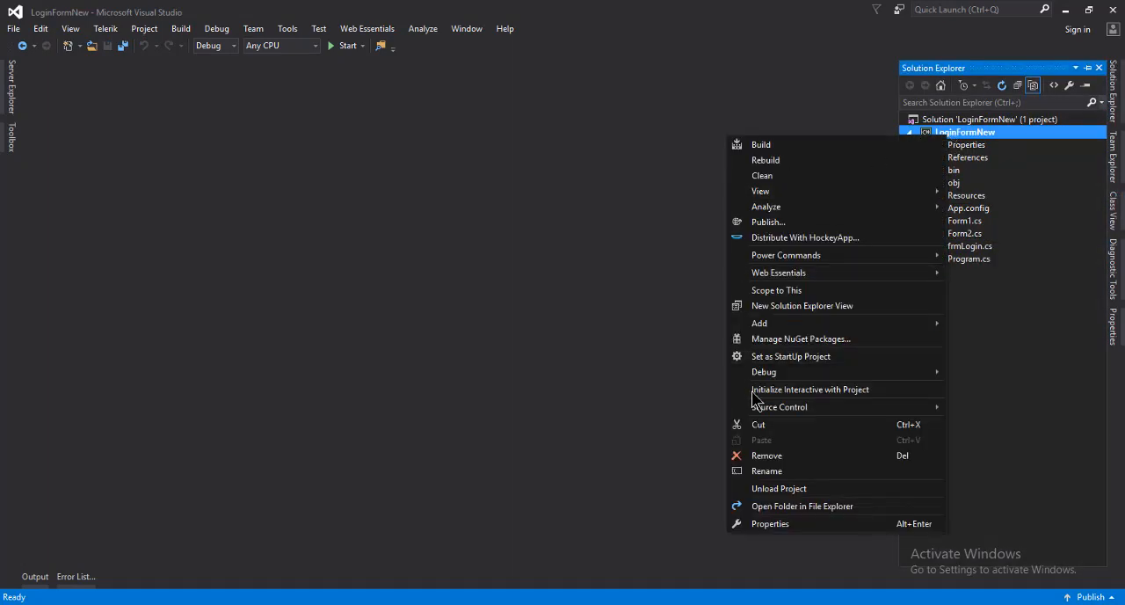
mouse_move(767, 325)
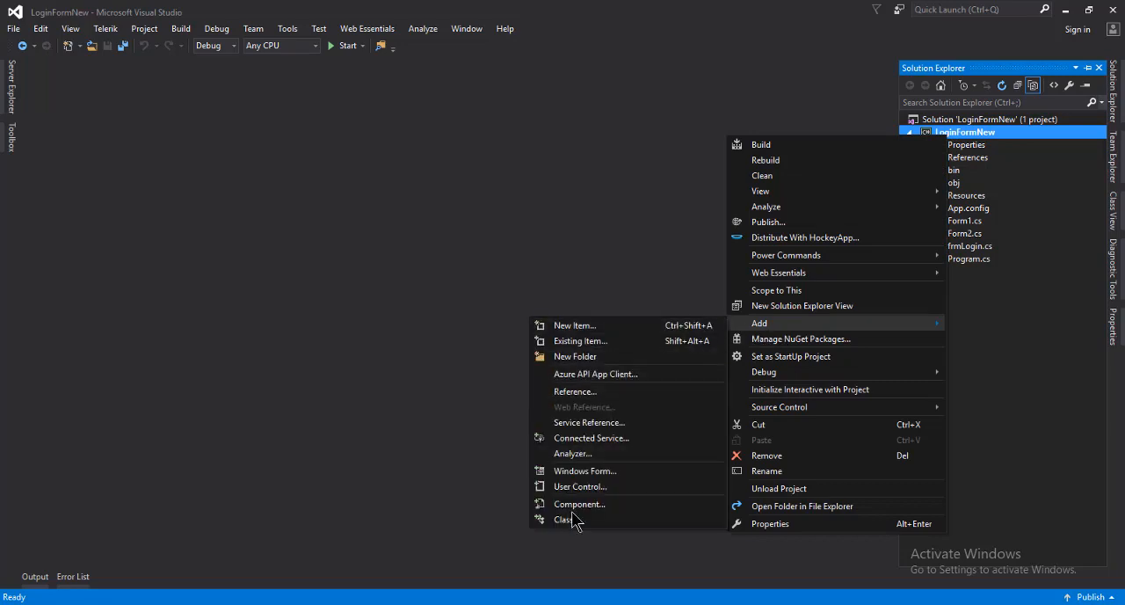
left_click(594, 472)
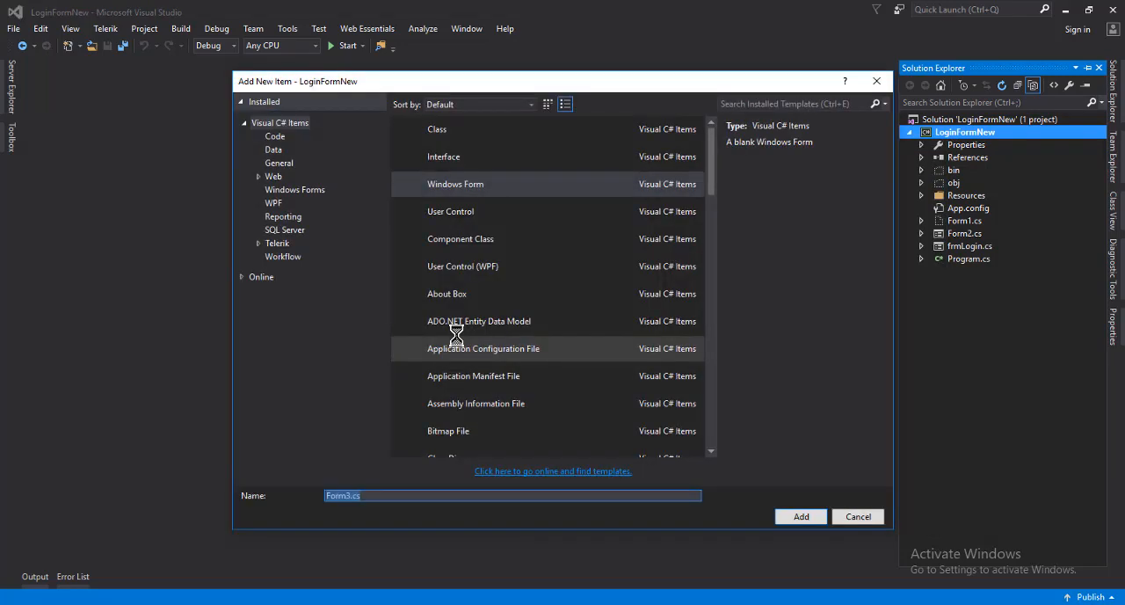
left_click(457, 187)
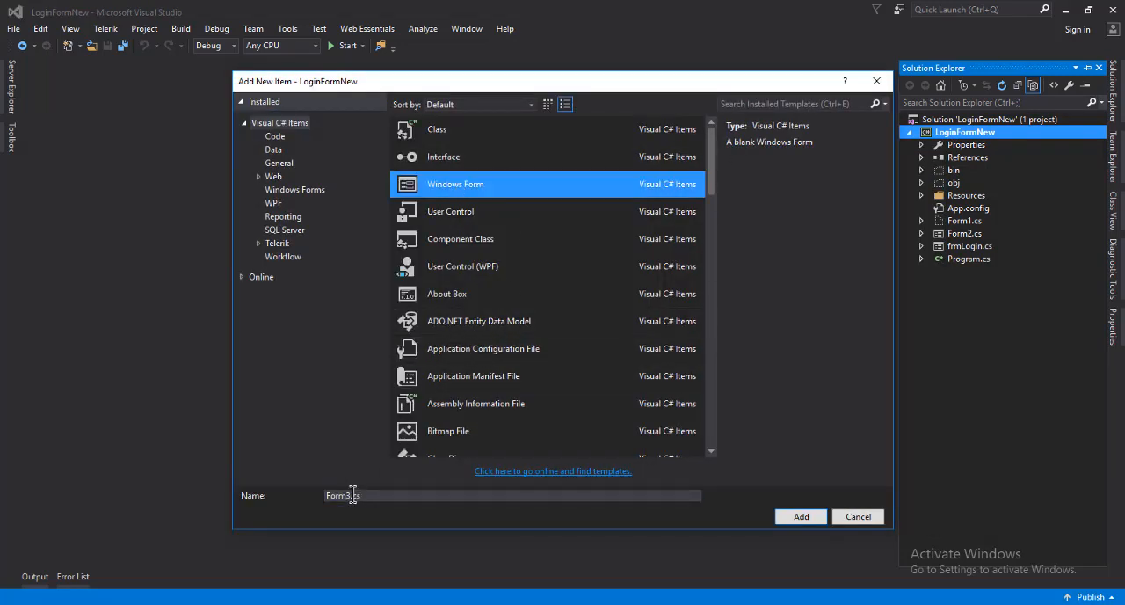
left_click(351, 495)
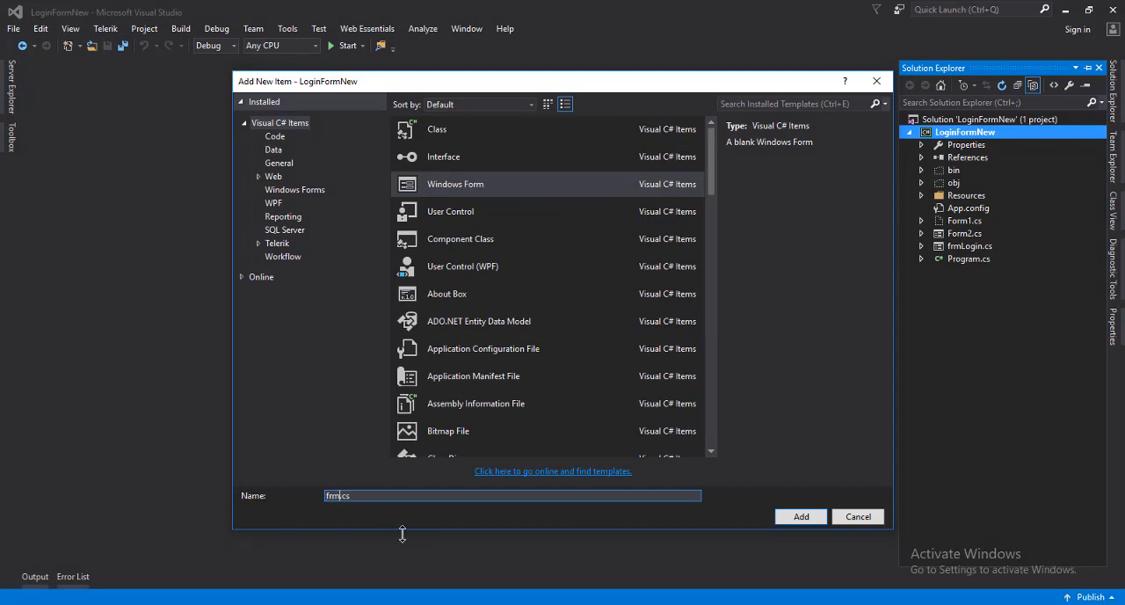
key("Return")
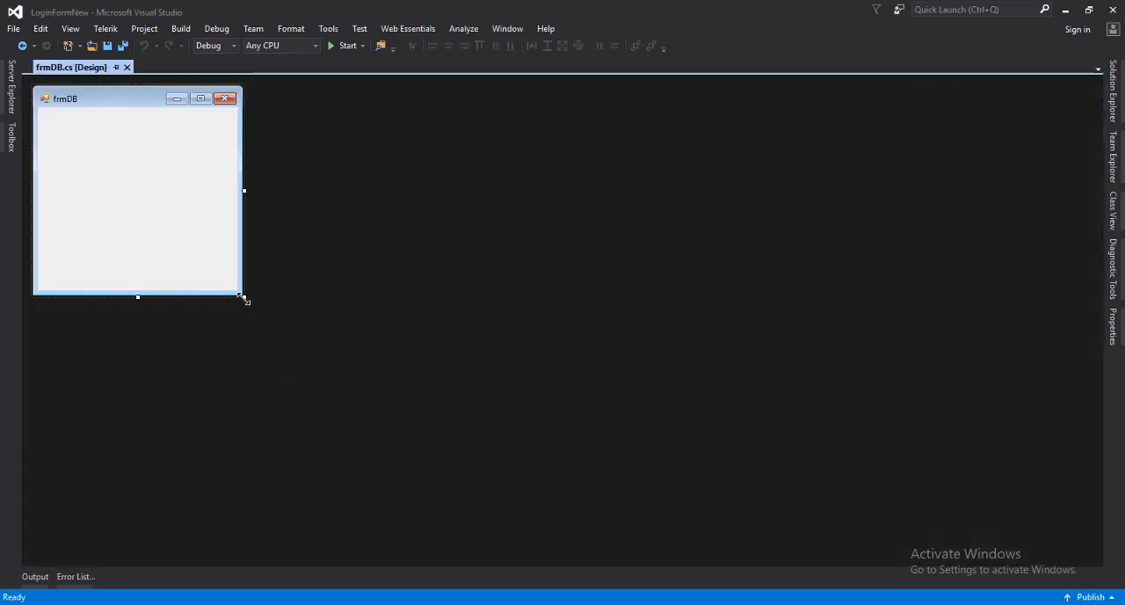
Enlarge the frmDB form and set its Size property to 925, 565
left_click_drag(245, 300, 591, 407)
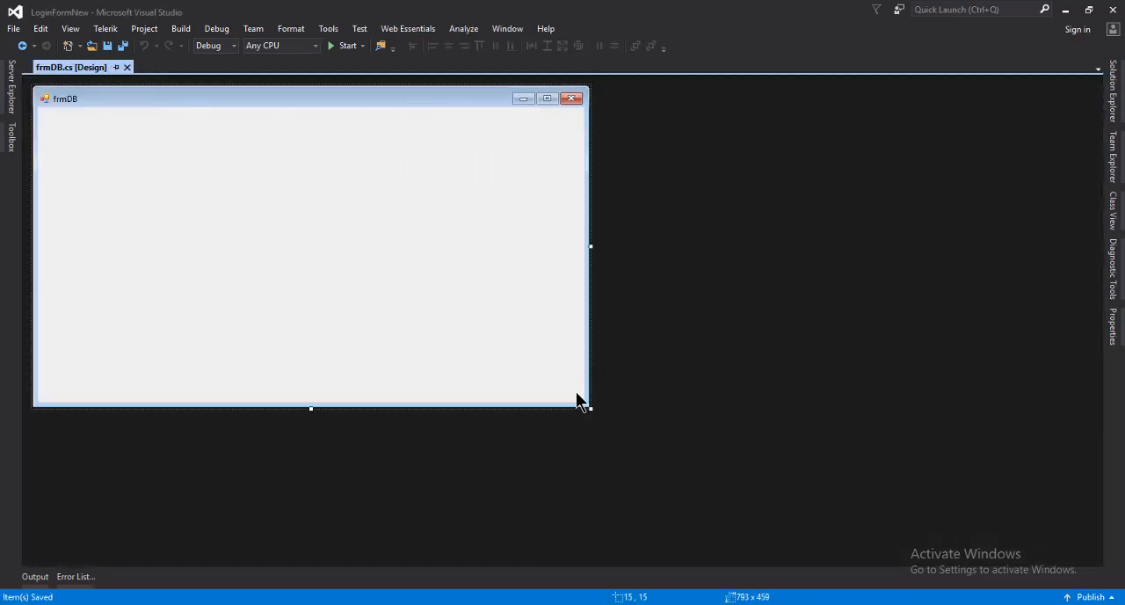
right_click(441, 271)
left_click(494, 330)
scroll(1025, 420, "up", 6)
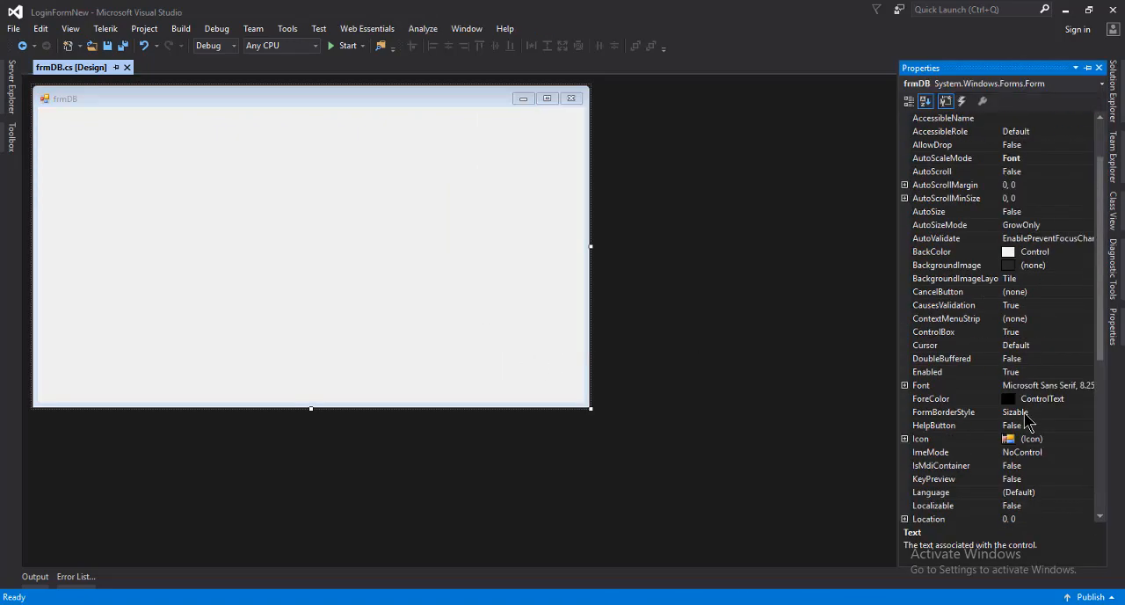
scroll(1025, 420, "up", 2)
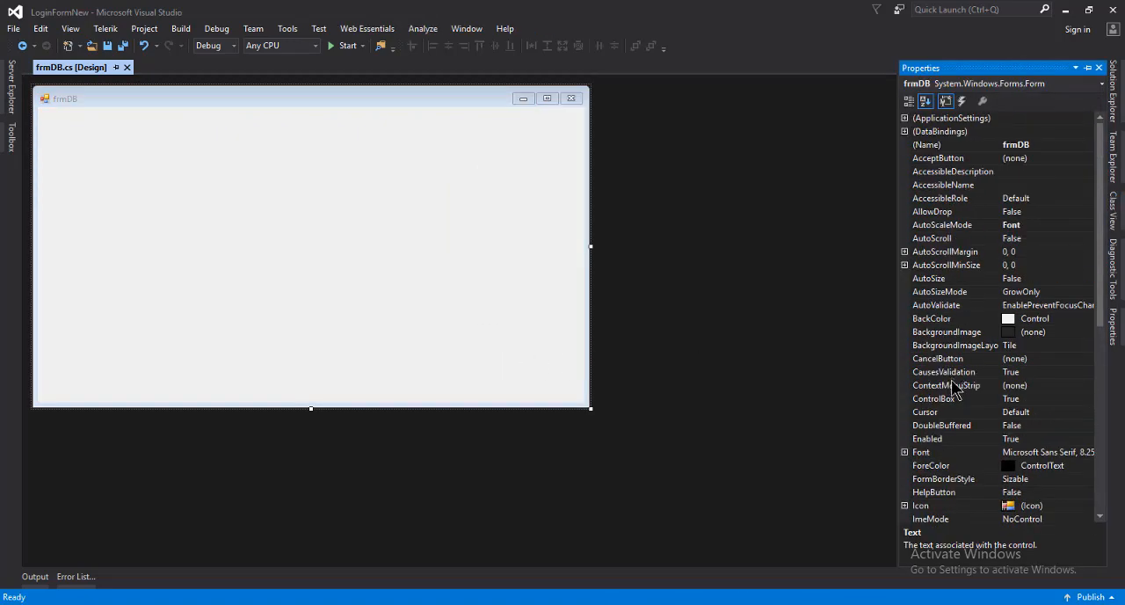
scroll(1048, 451, "down", 9)
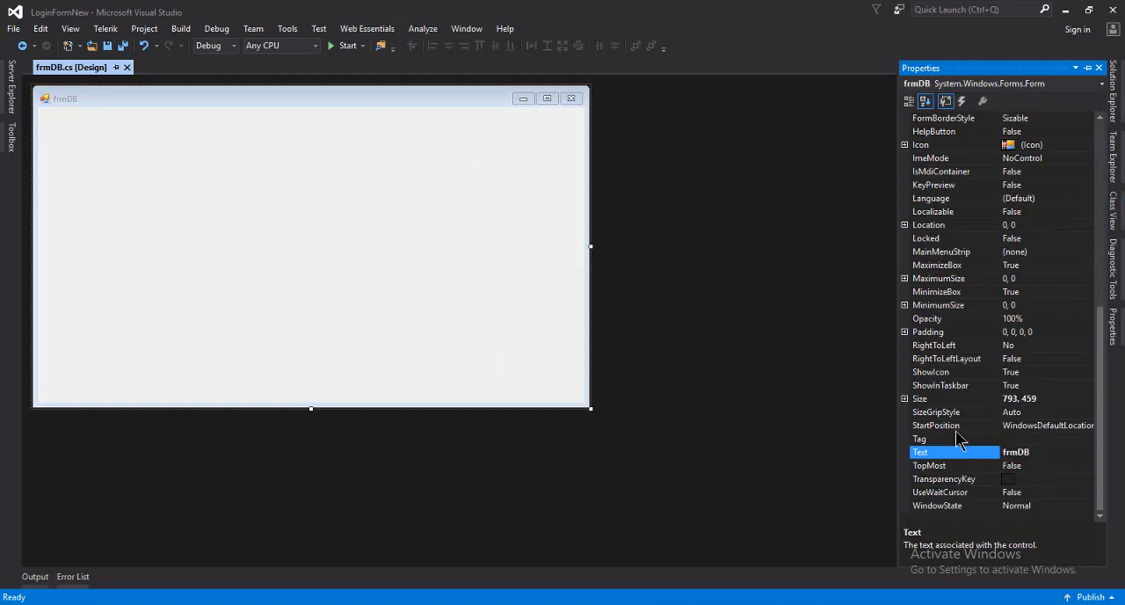
left_click(960, 398)
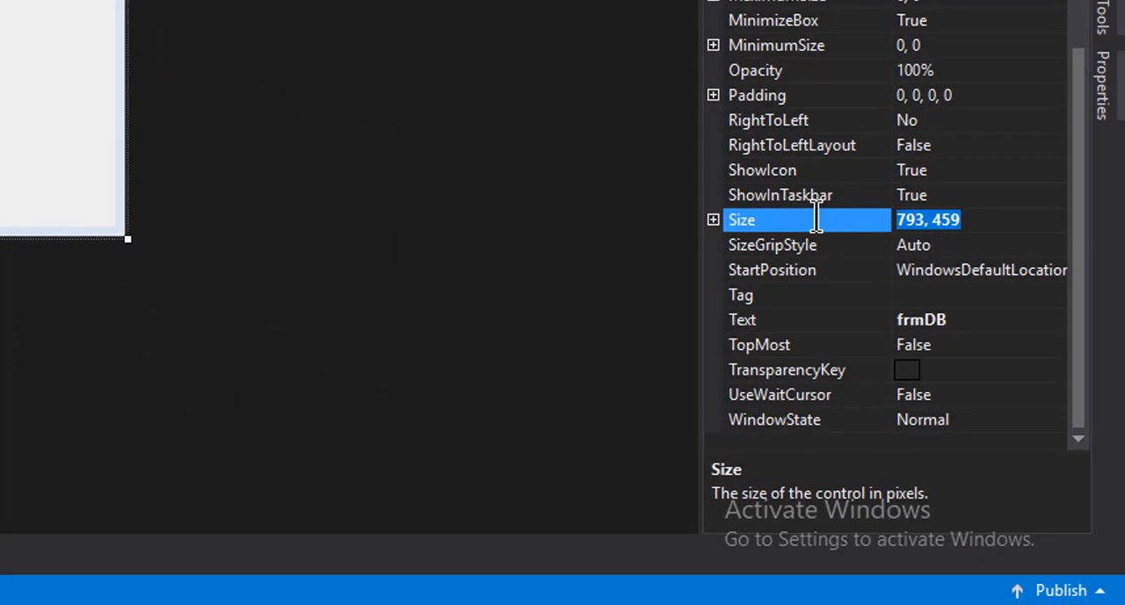
type("925,")
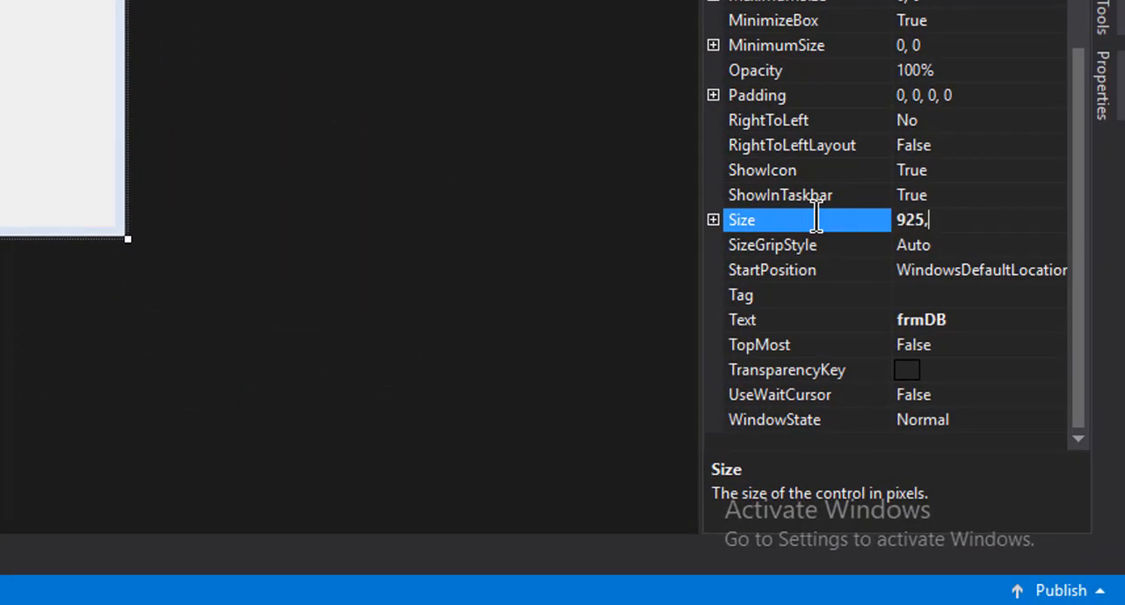
type(" 565")
key("Return")
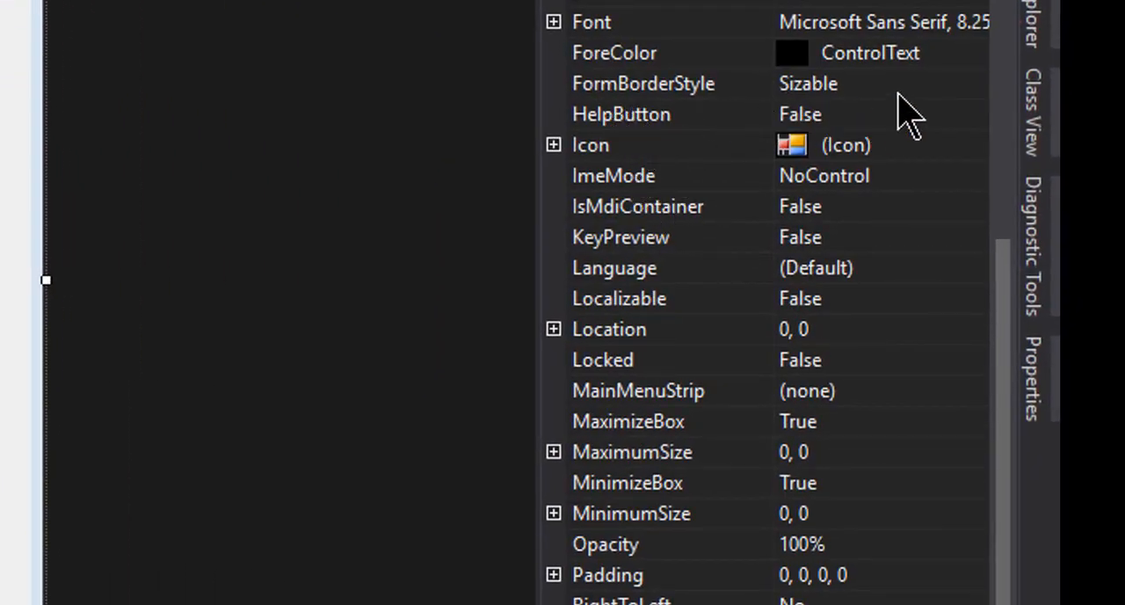
Set the form's FormBorderStyle to None and save the form
left_click(990, 86)
left_click(974, 84)
left_click(745, 117)
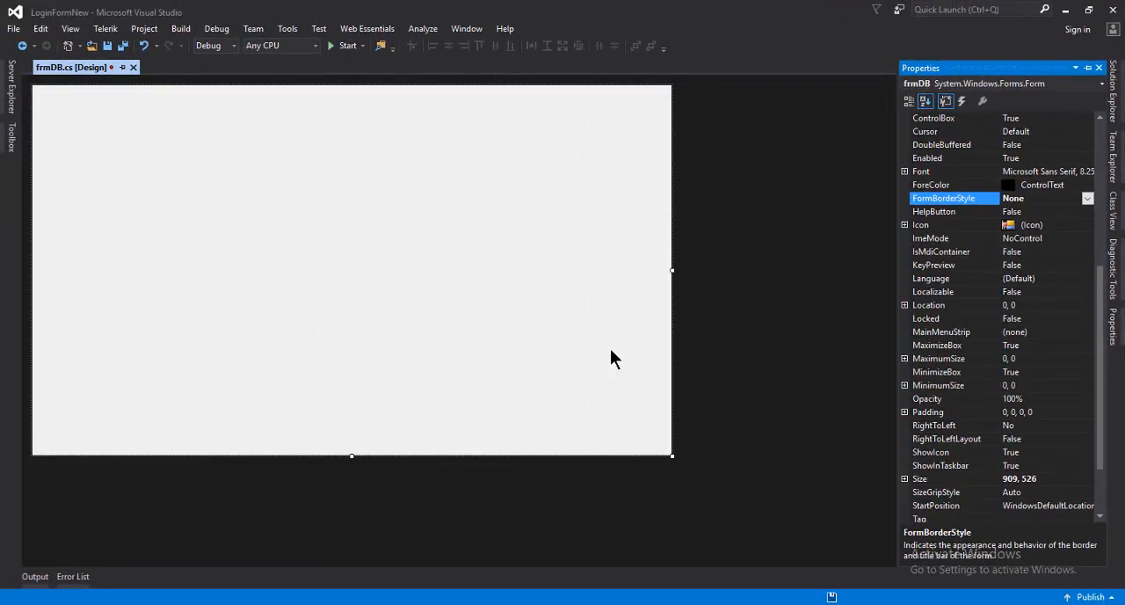
key("ctrl+s")
Set the borderless form's Size property to 925, 565
left_click(201, 143)
right_click(349, 352)
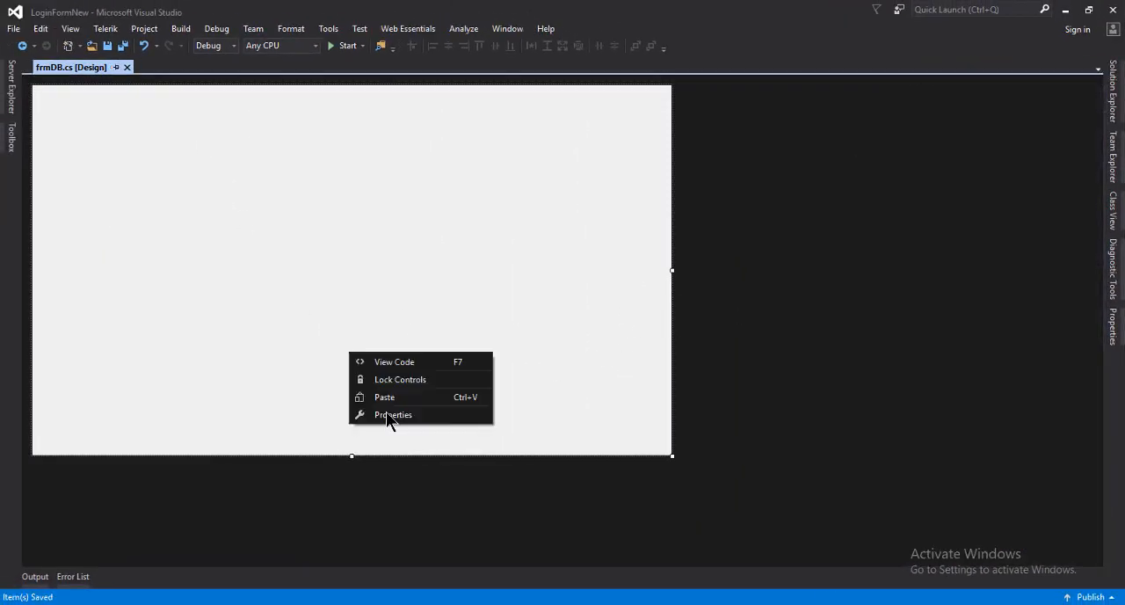
left_click(392, 417)
scroll(1060, 350, "down", 2)
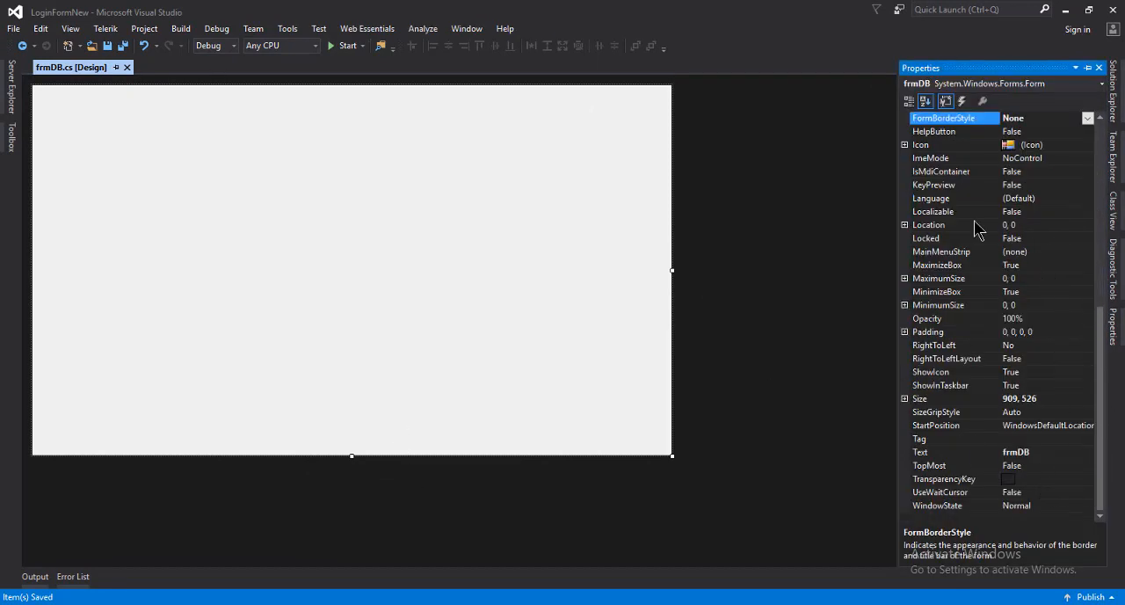
left_click(1034, 401)
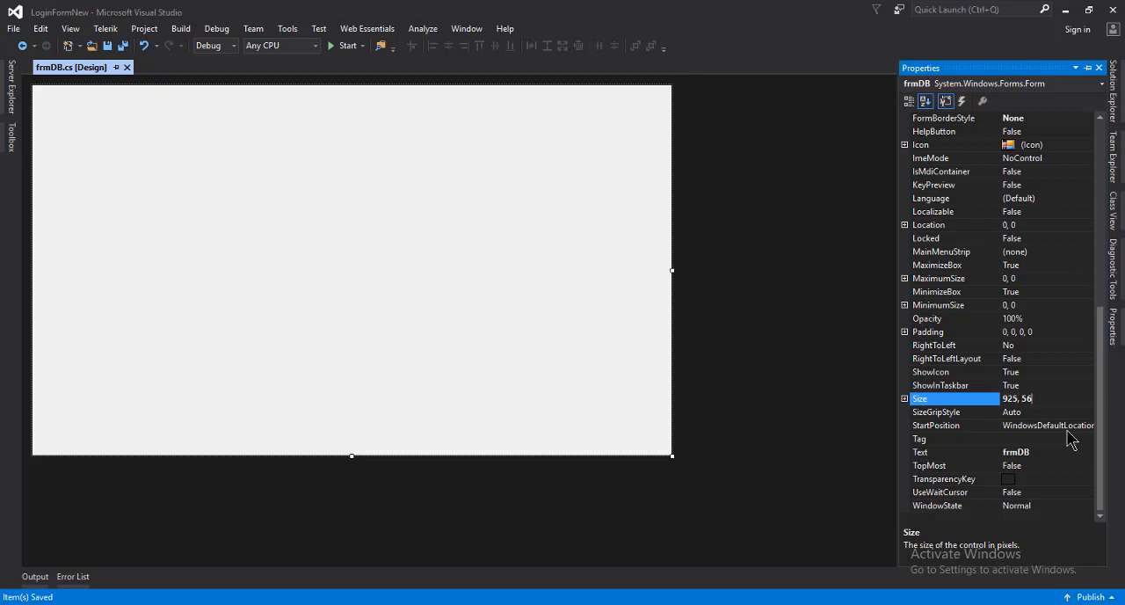
key("Return")
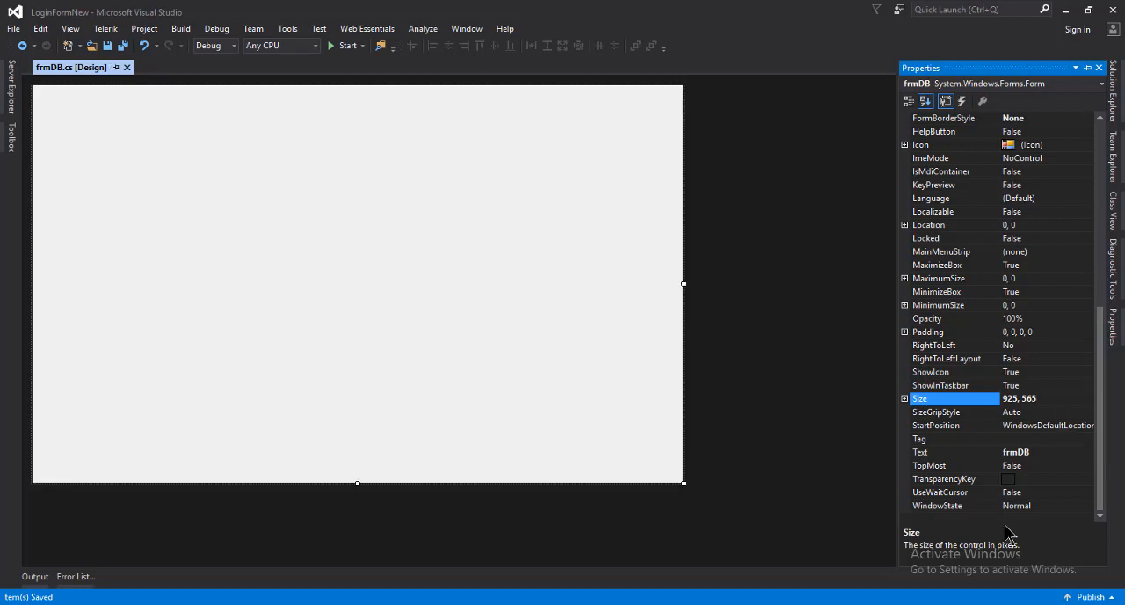
Set the form's StartPosition to CenterScreen
left_click(1090, 428)
left_click(1088, 426)
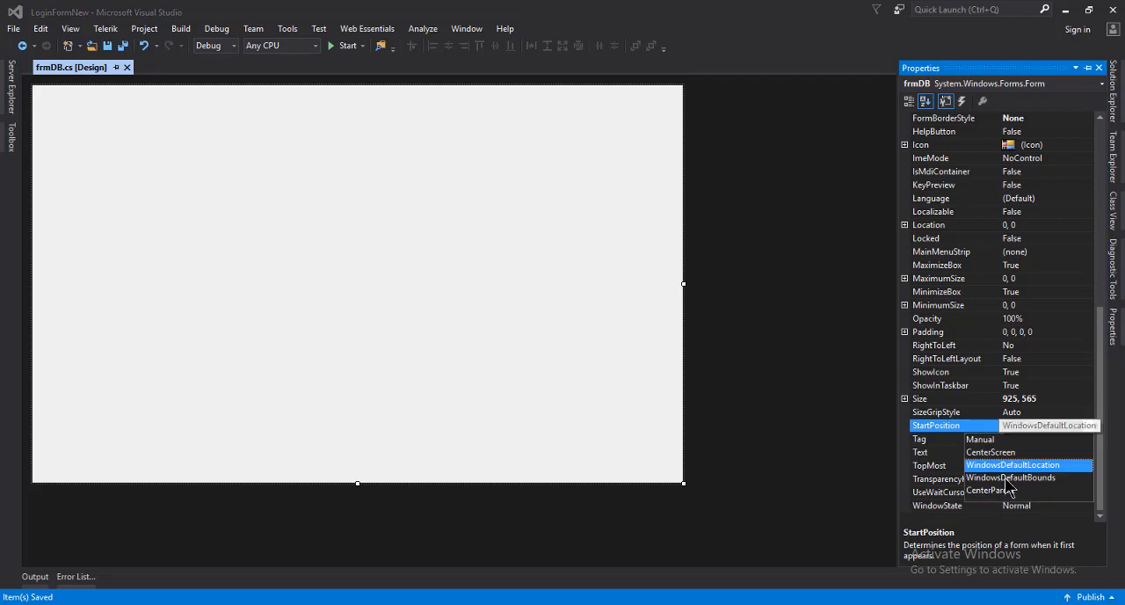
left_click(999, 453)
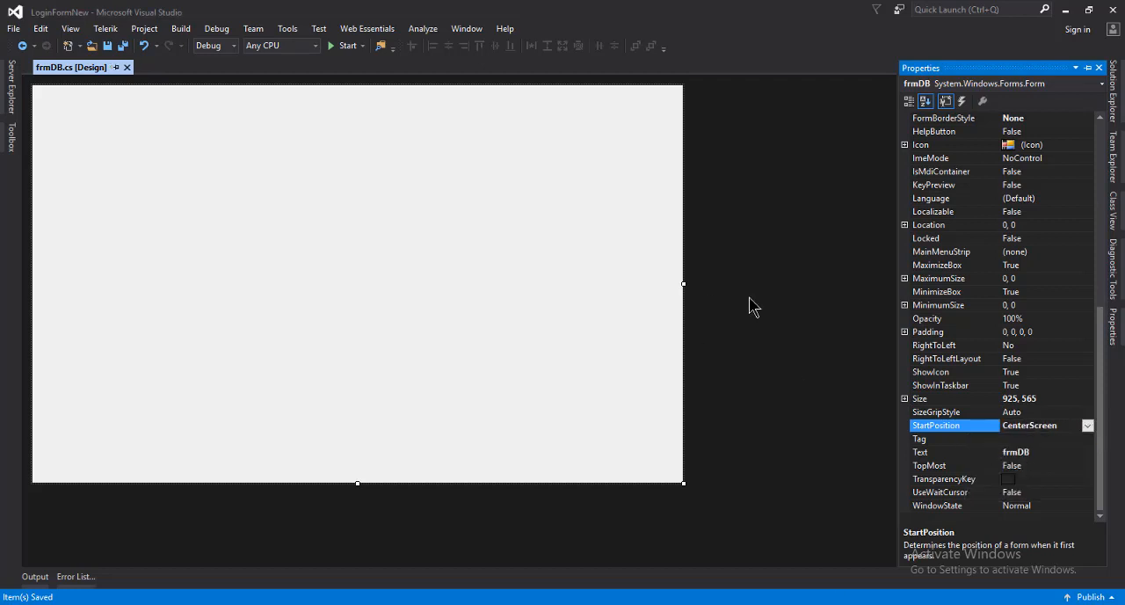
left_click(450, 191)
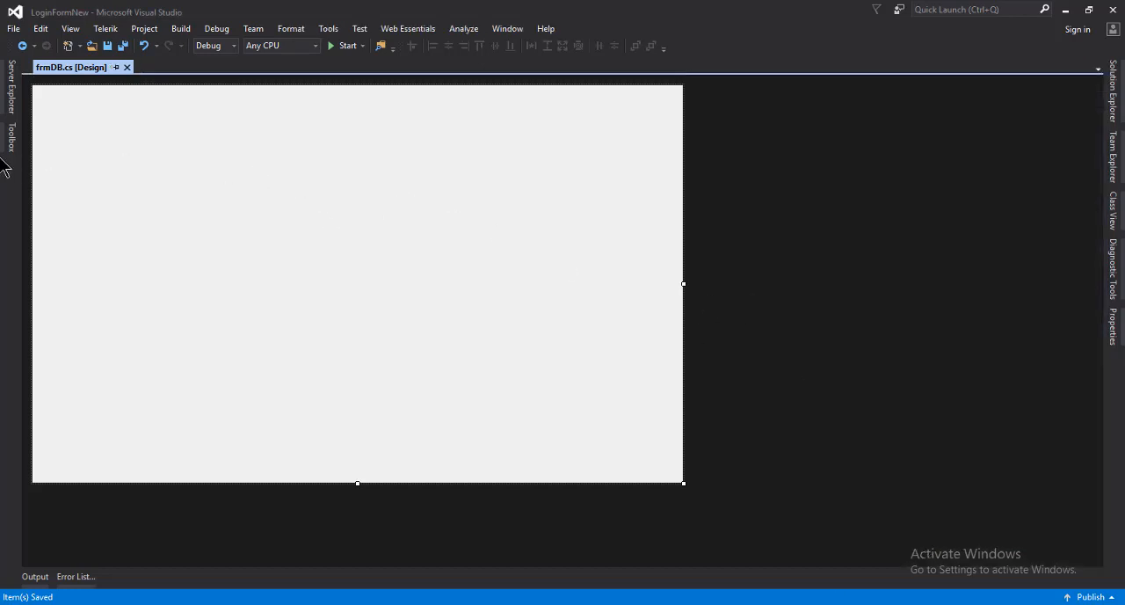
Find the PictureBox control and place one in the form's upper-left area at about 164, 89
left_click(11, 138)
left_click(58, 80)
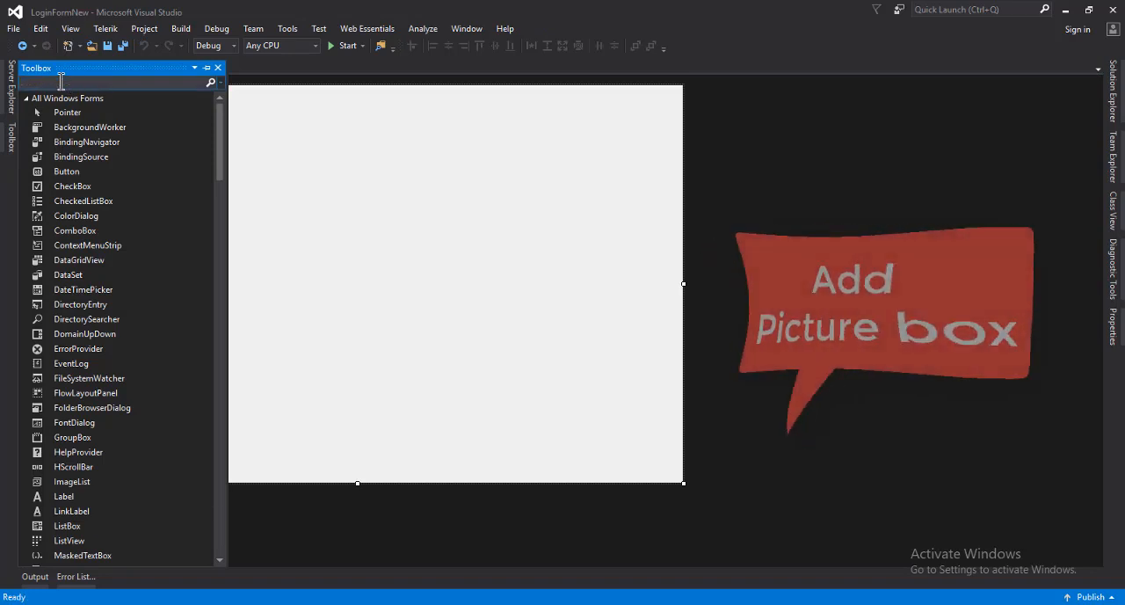
type("picture")
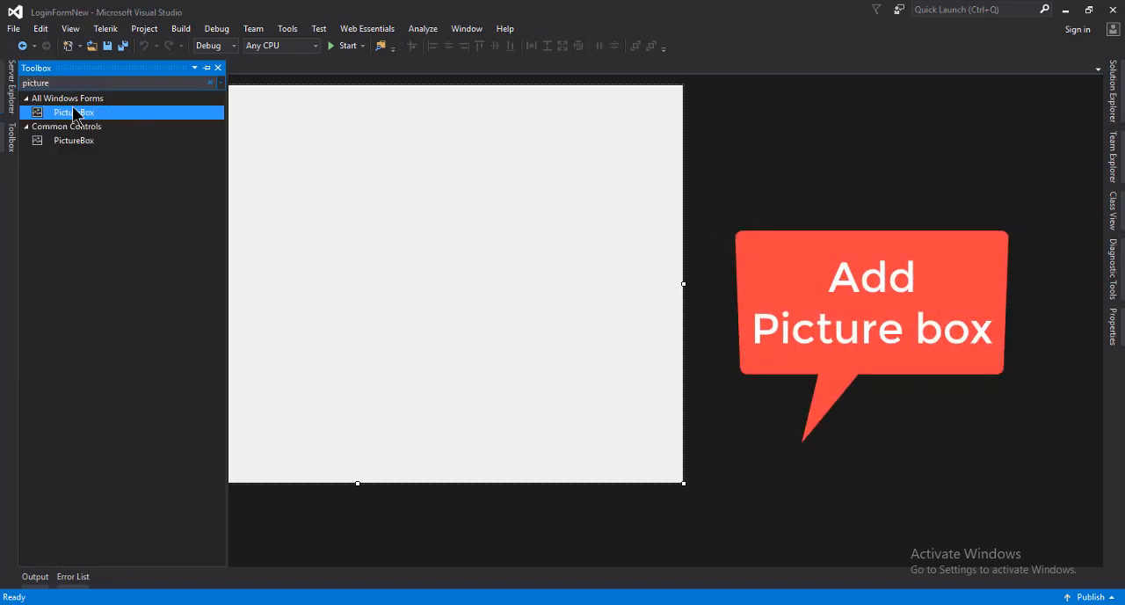
left_click_drag(78, 112, 186, 174)
Import LeftSide.png from the Desktop as the picture box's image and set its size mode to Zoom
left_click(212, 146)
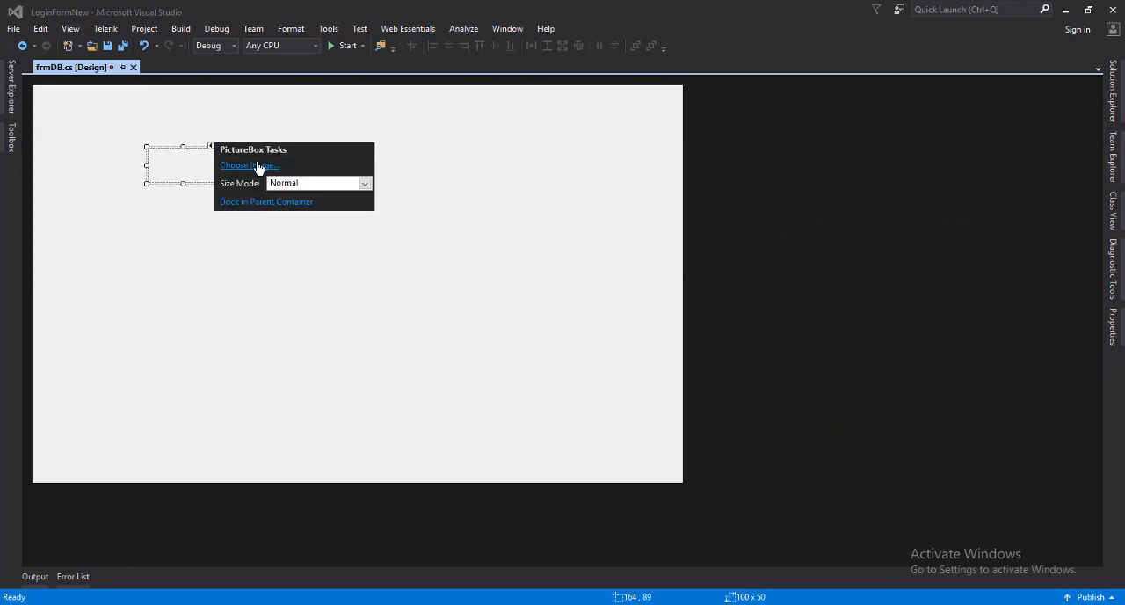
left_click(253, 166)
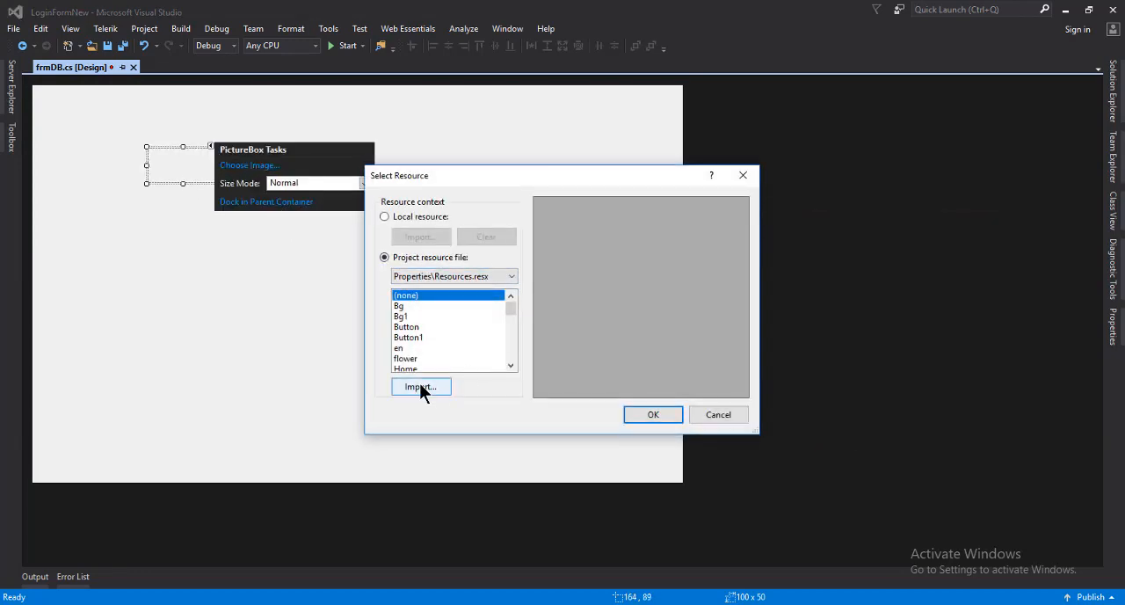
left_click(420, 387)
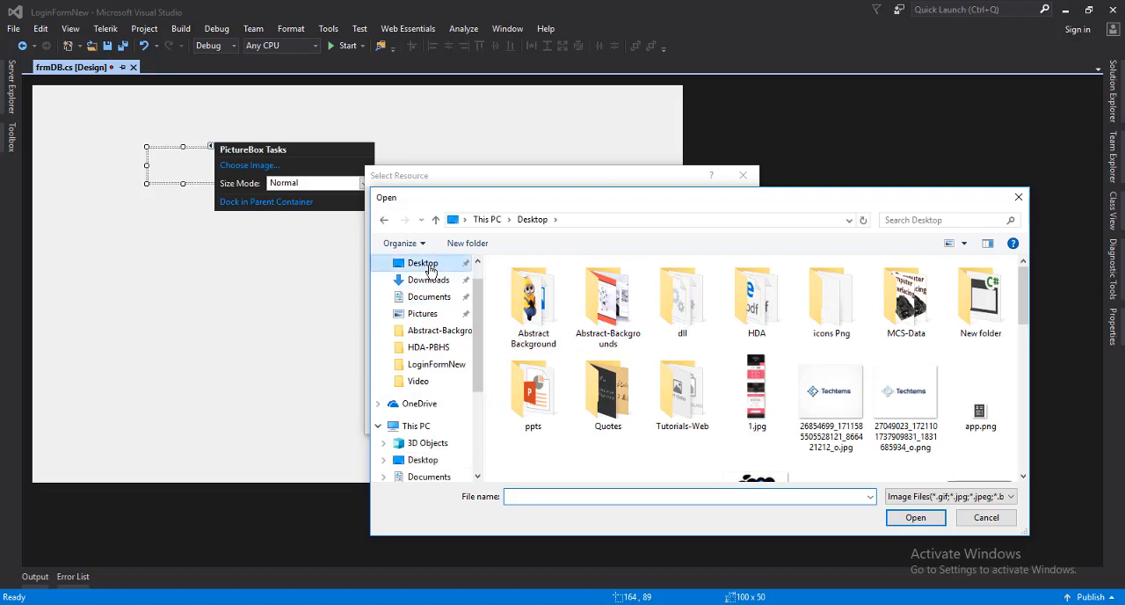
left_click(749, 391)
scroll(753, 406, "down", 3)
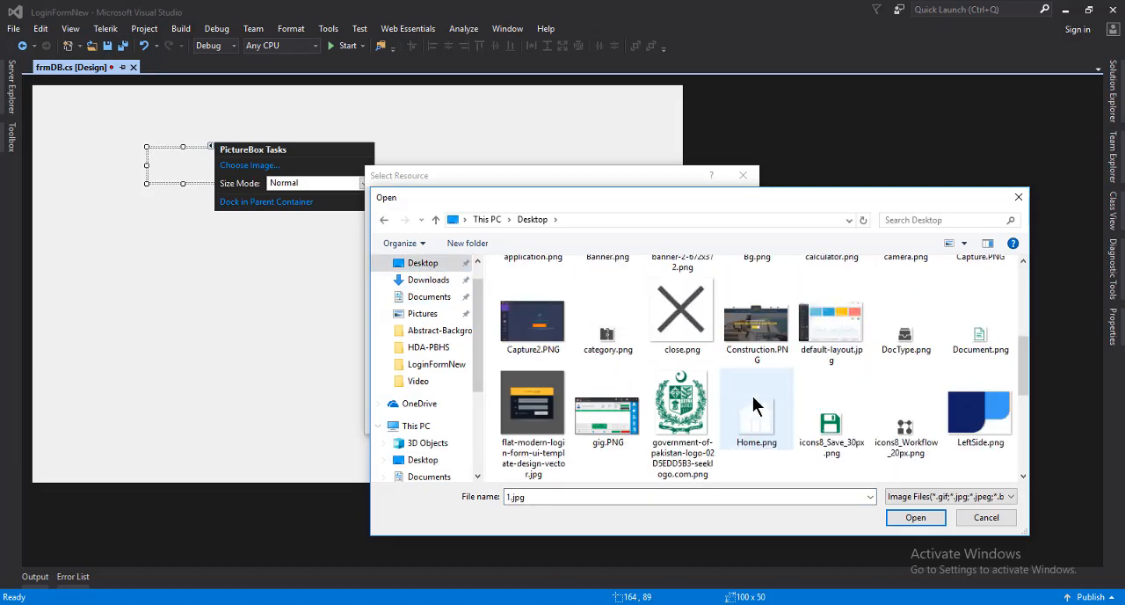
scroll(753, 405, "down", 1)
double_click(990, 340)
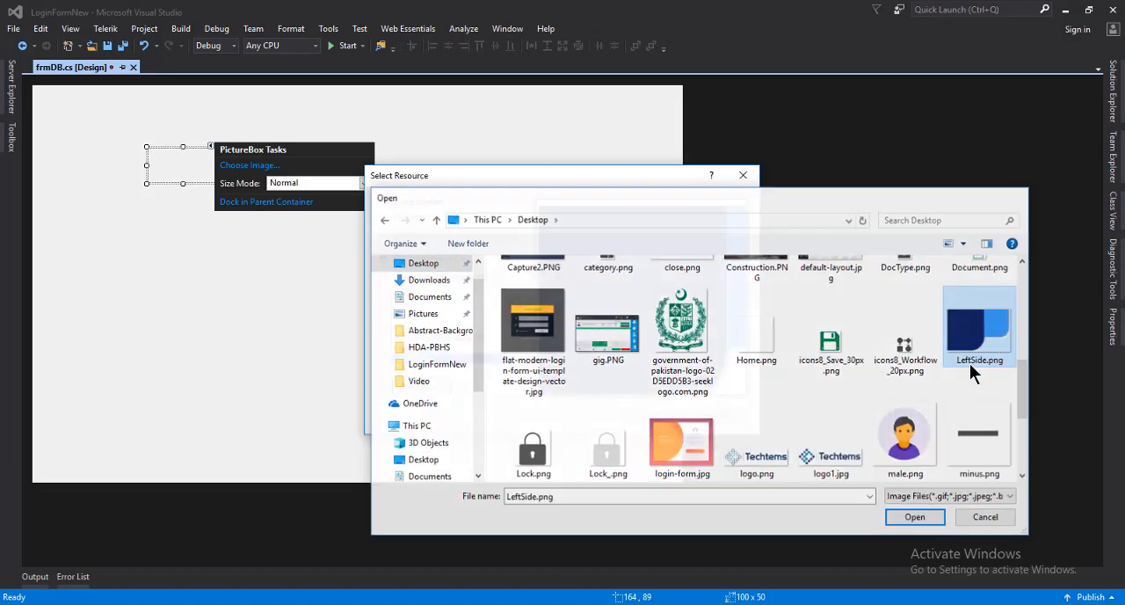
left_click(652, 413)
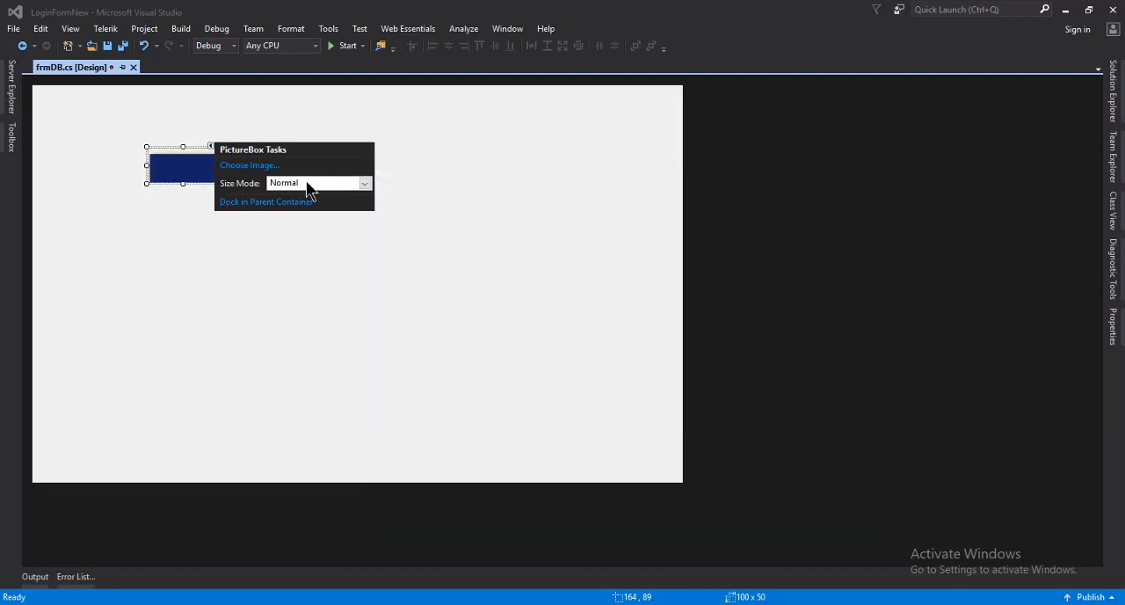
left_click(364, 183)
left_click(283, 238)
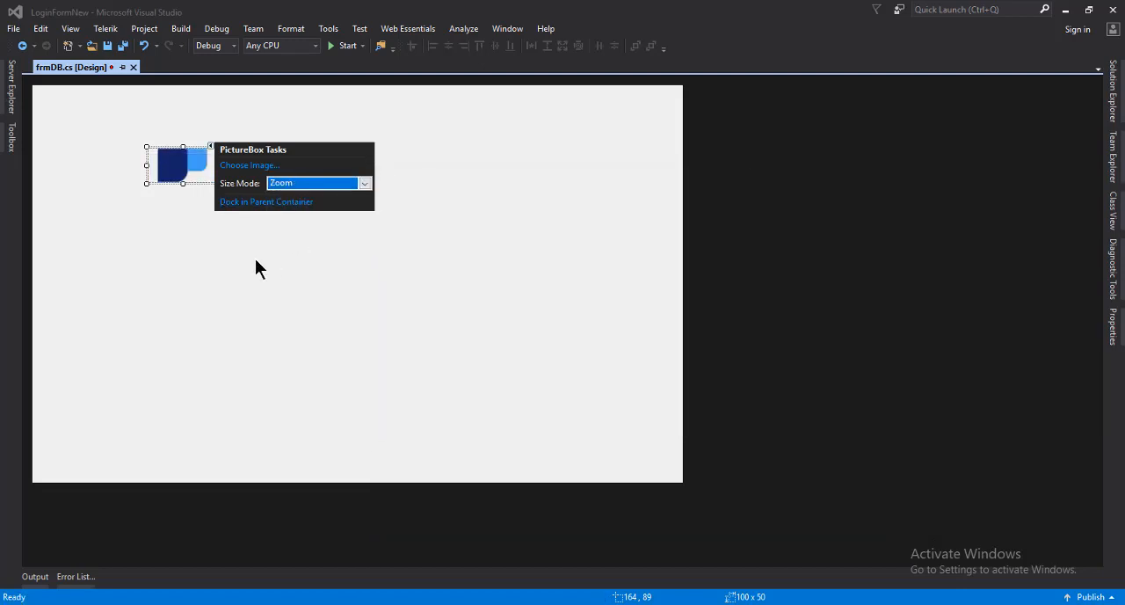
Set the Size property of the LeftSide picture box to 173, 117
key("Escape")
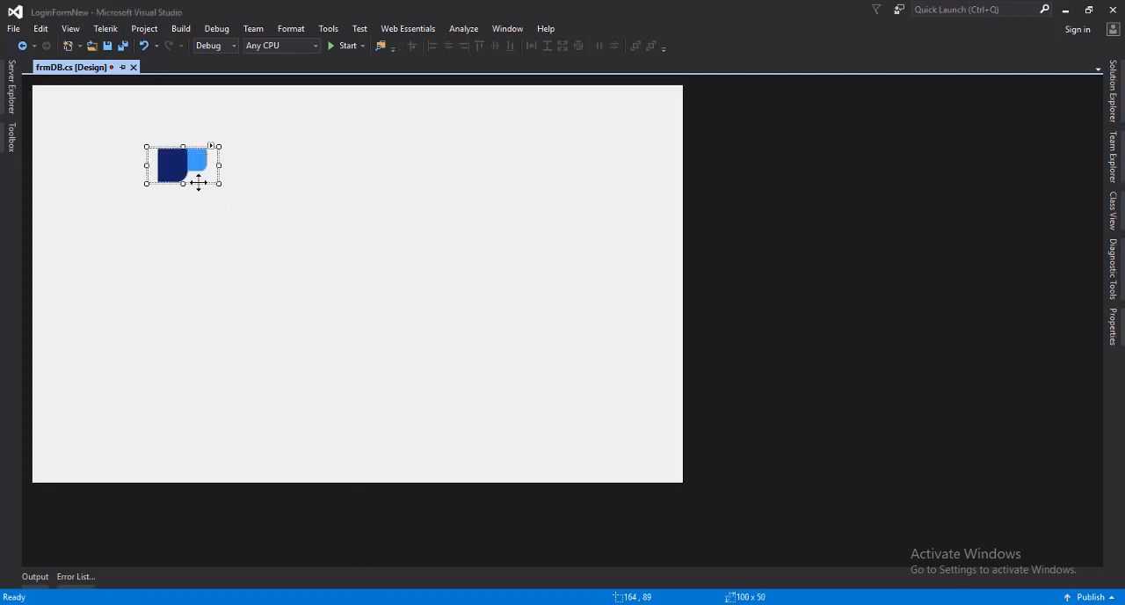
mouse_move(219, 184)
left_mouse_down()
mouse_move(216, 209)
mouse_move(213, 197)
left_mouse_up()
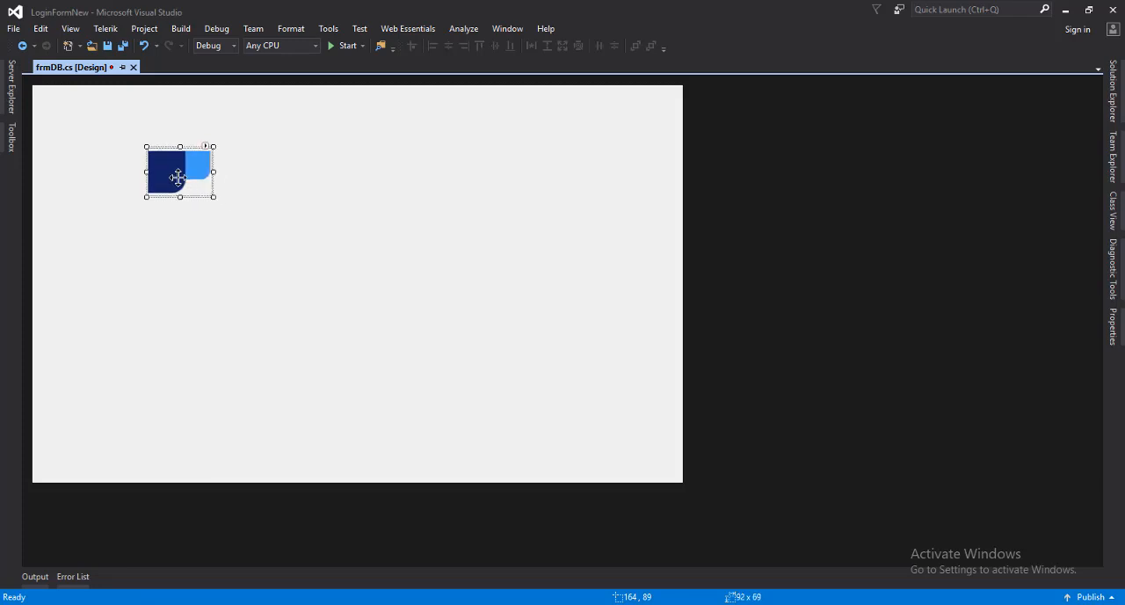
right_click(176, 177)
left_click(220, 373)
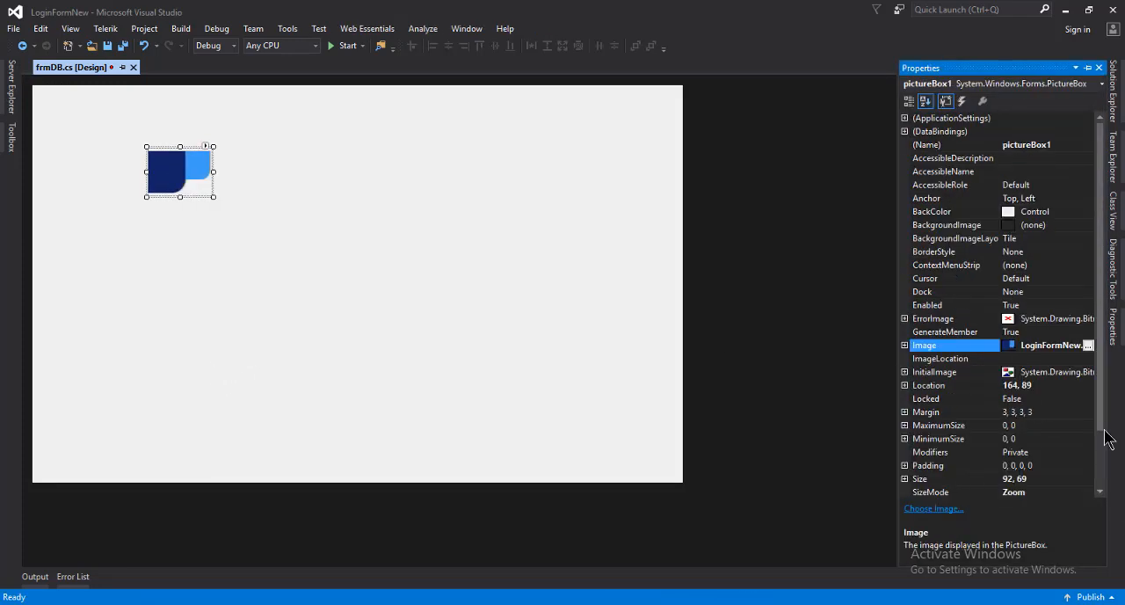
scroll(1041, 385, "down", 2)
scroll(1042, 384, "down", 1)
left_click(1017, 413)
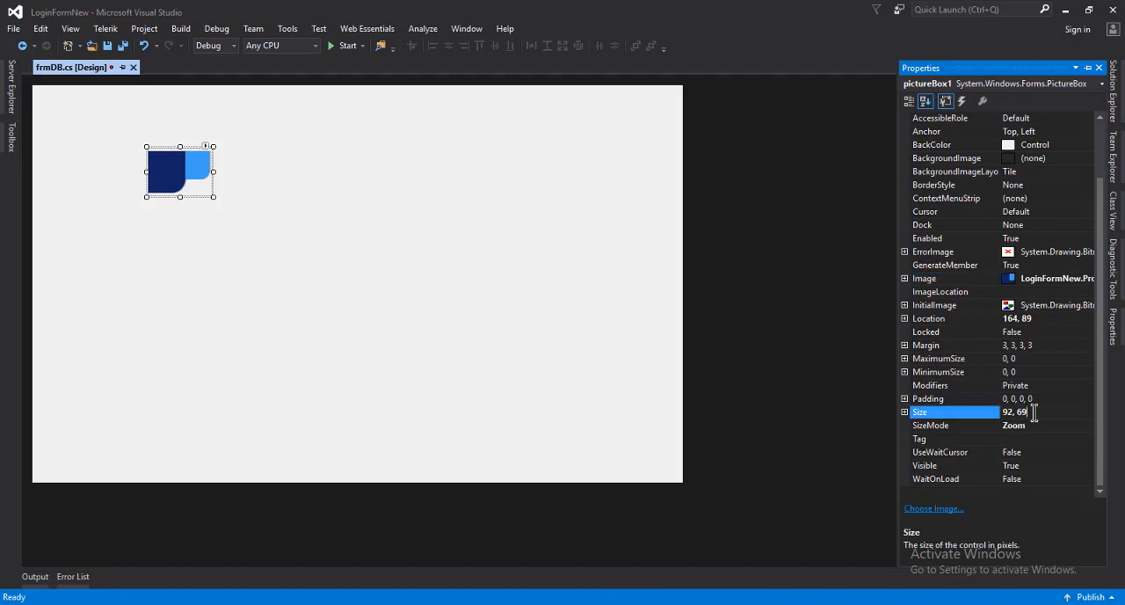
type("173,11")
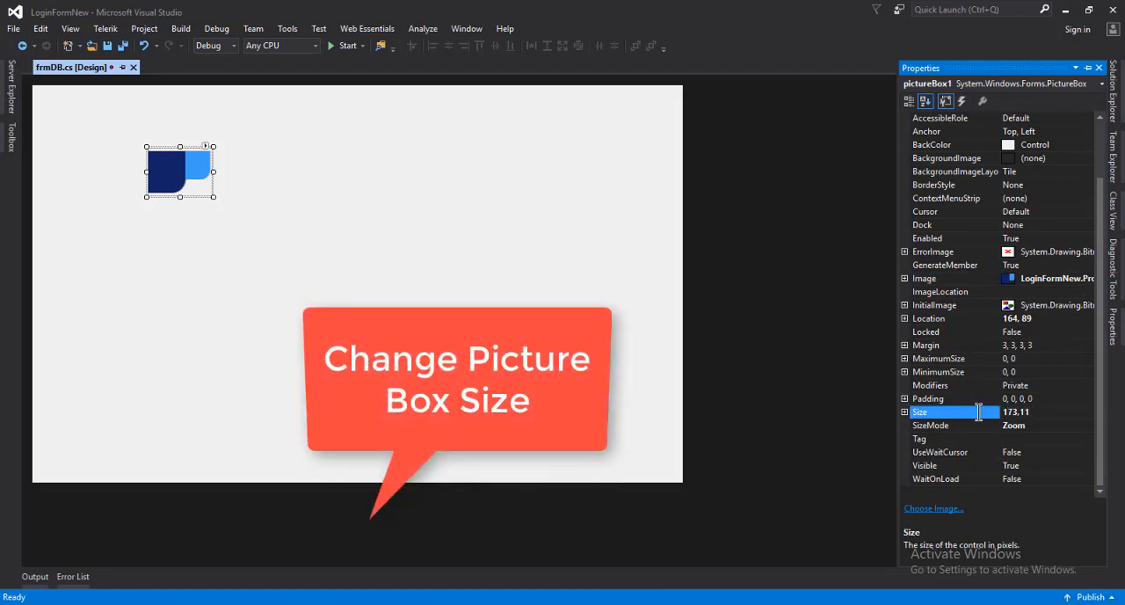
type("7")
key("Return")
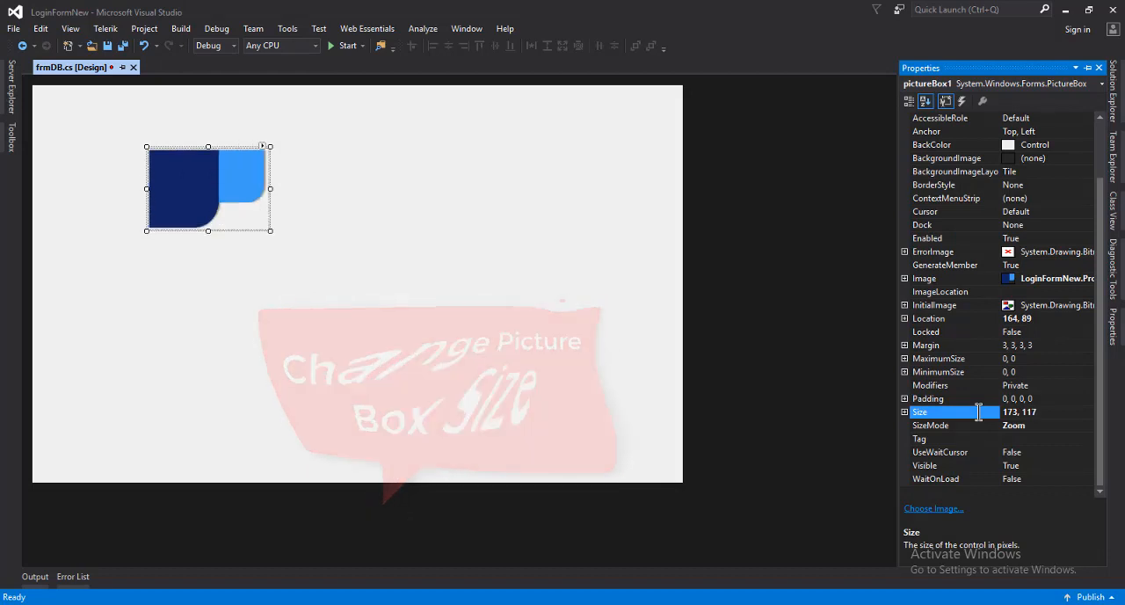
Move the picture box to about 561, 71 and place a copy of it at about 171, 87
left_click(342, 218)
left_click_drag(226, 191, 503, 177)
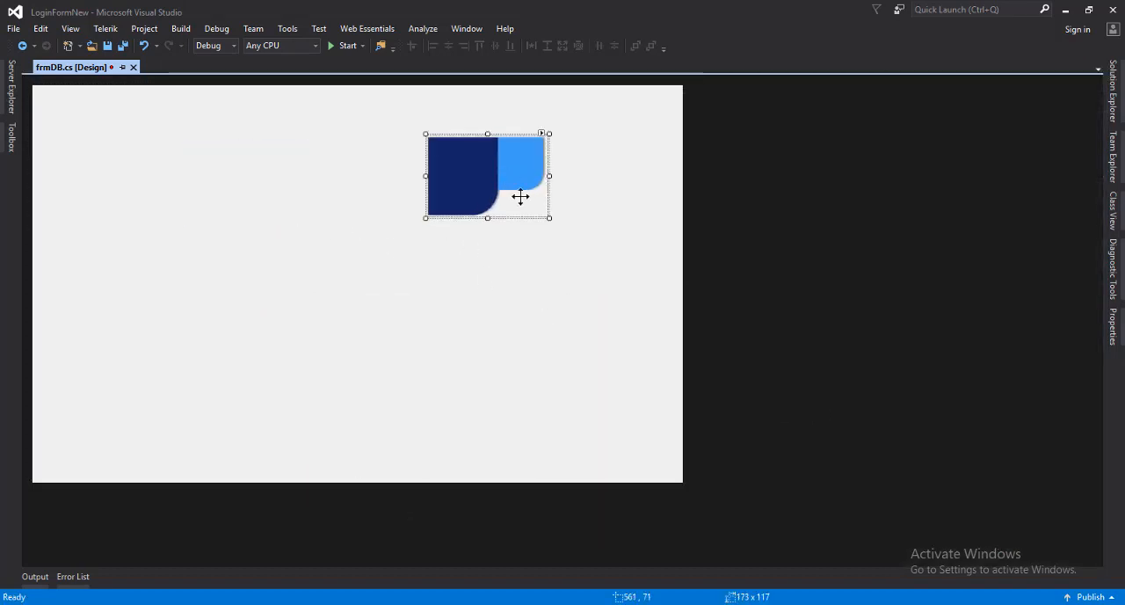
right_click(470, 166)
left_click(510, 314)
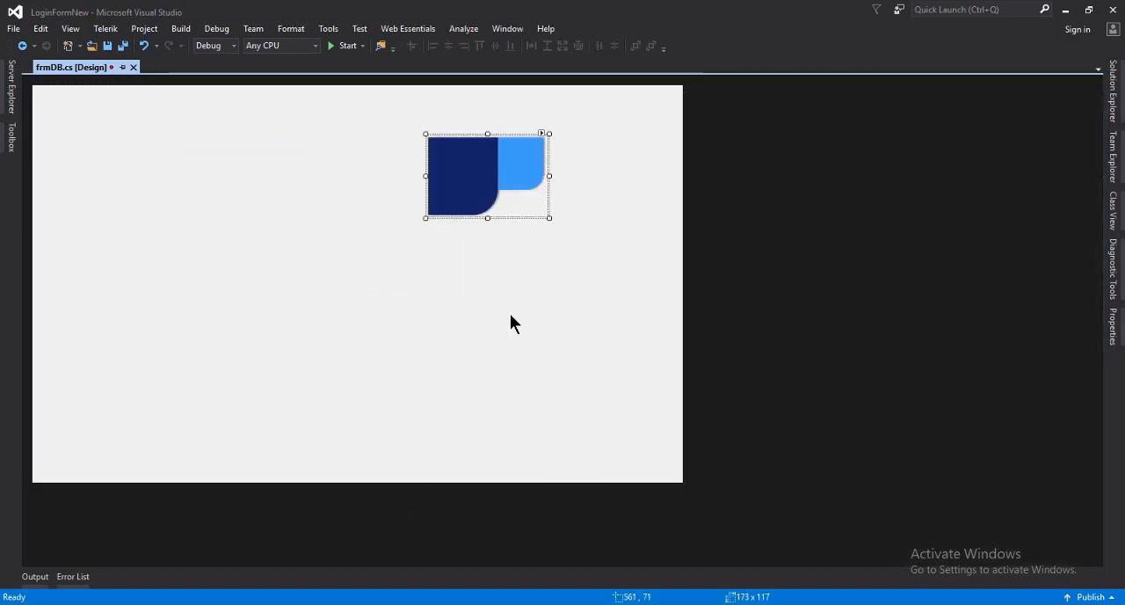
right_click(237, 197)
left_click(291, 240)
left_click_drag(339, 263, 199, 190)
Import RightSide.png from the Desktop as the copied picture box's image
left_click(268, 145)
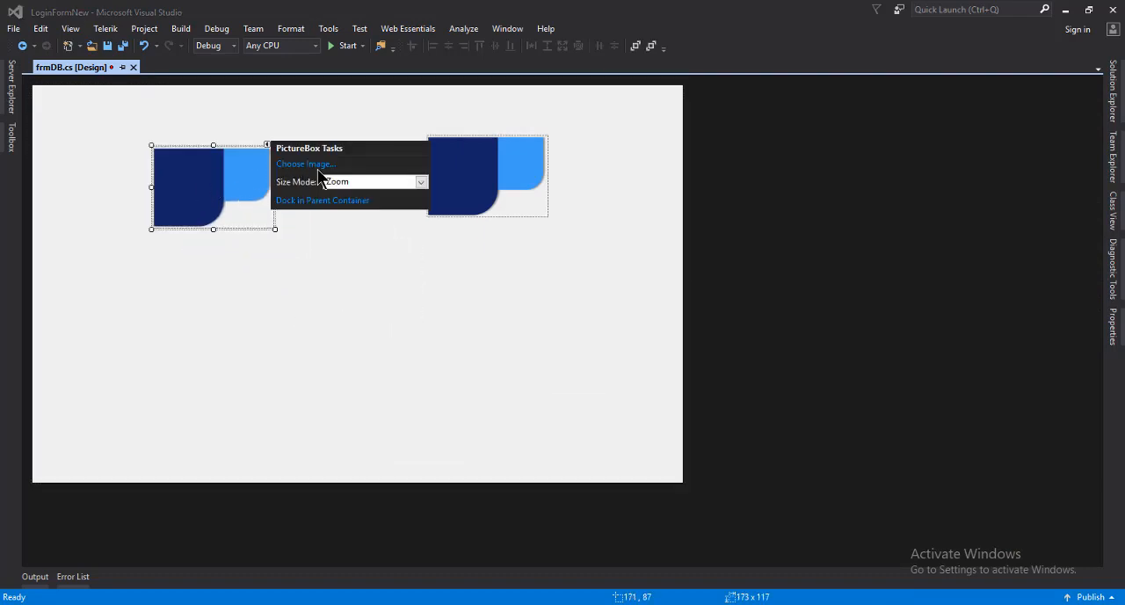
left_click(317, 172)
left_click(435, 392)
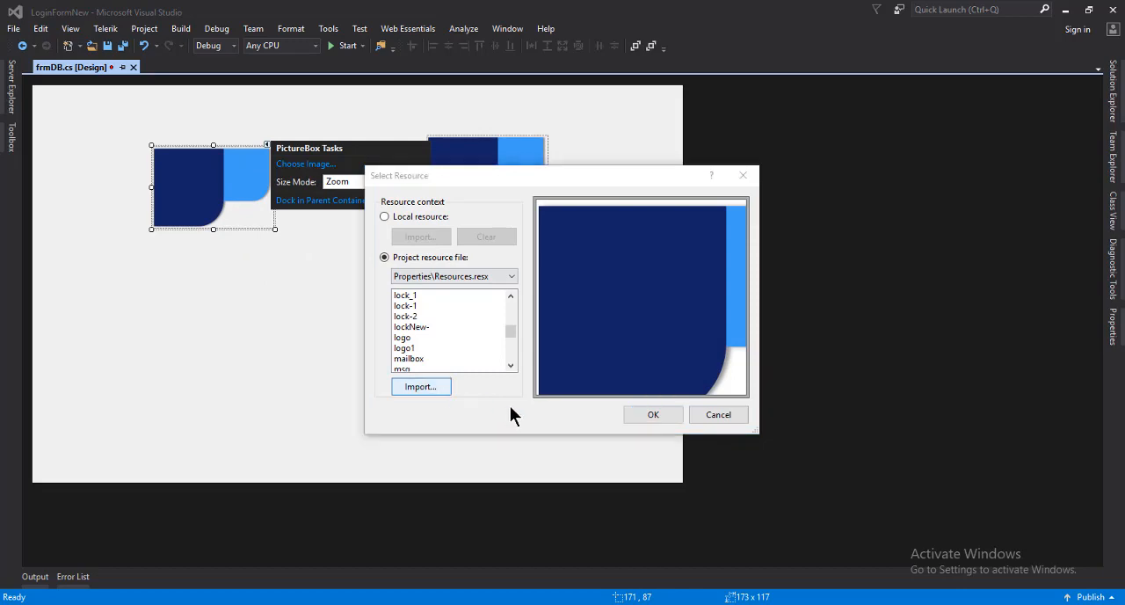
scroll(709, 378, "down", 5)
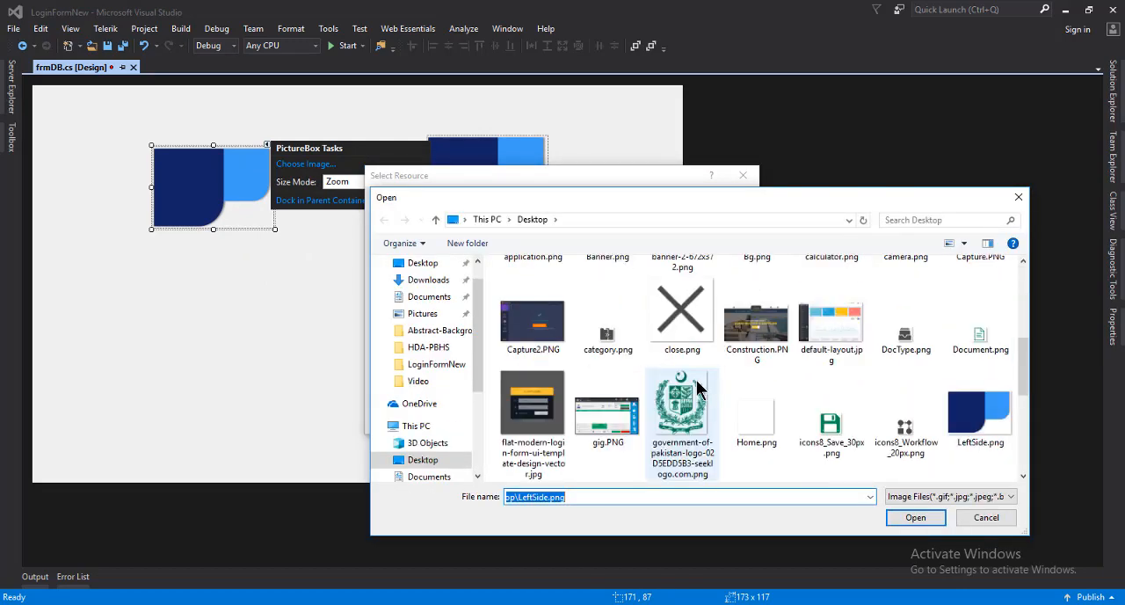
scroll(699, 387, "down", 2)
double_click(608, 457)
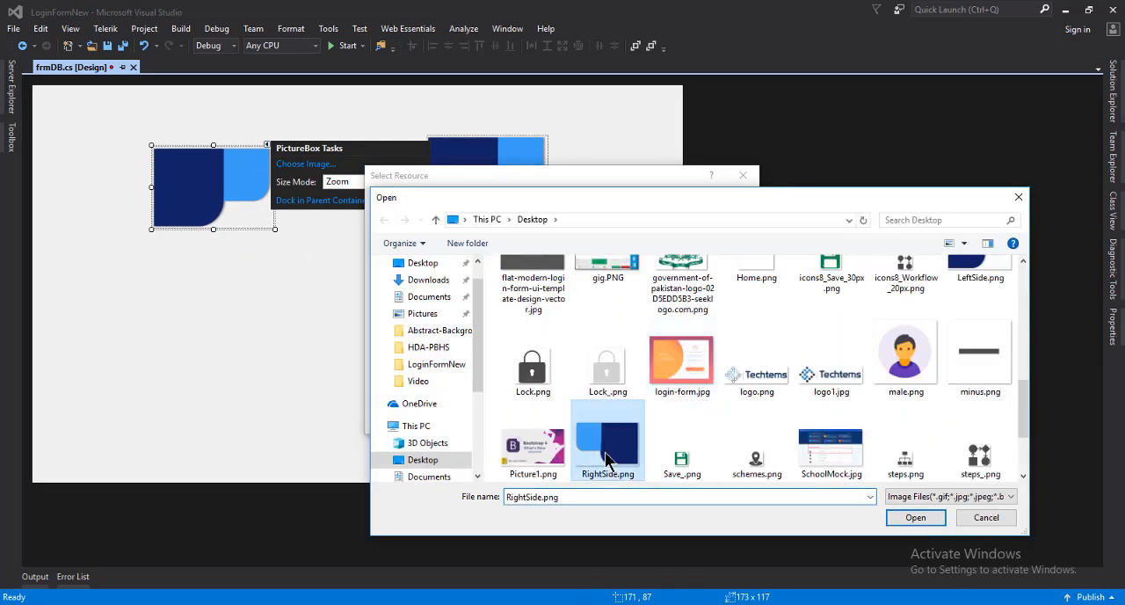
key("Return")
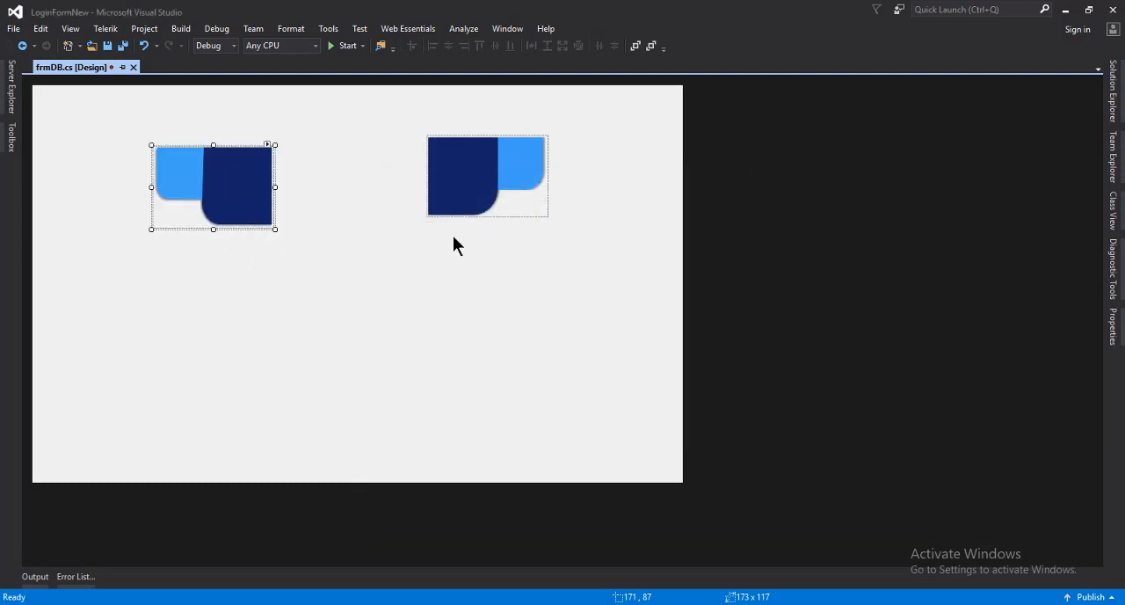
Move the RightSide picture box to about 542, 246 and fit the LeftSide one into the form's upper-left corner at -2, -4
left_click_drag(216, 186, 477, 298)
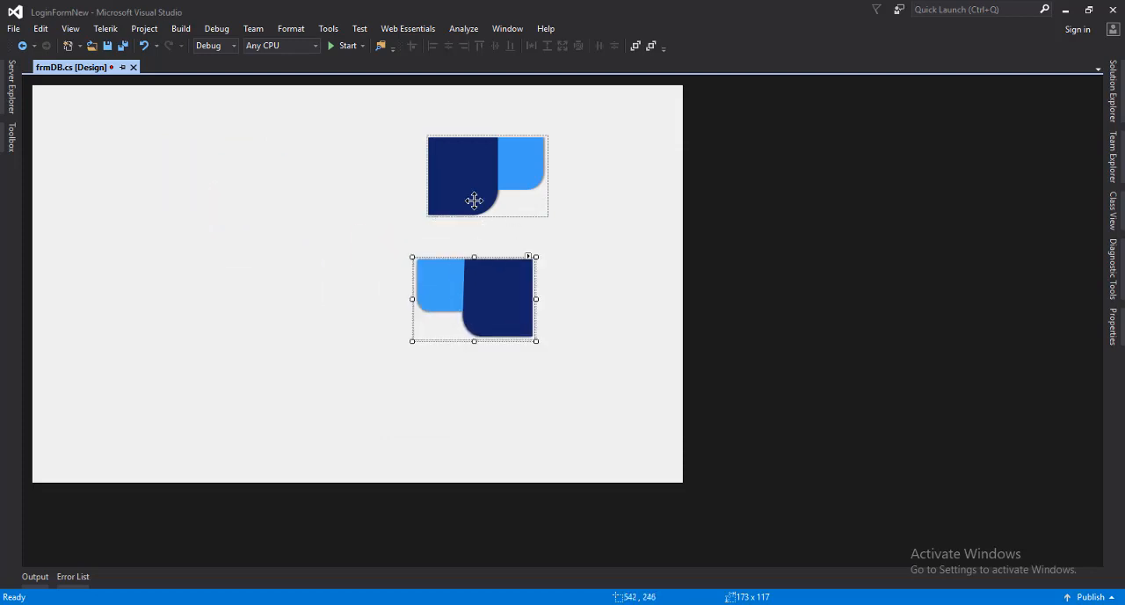
left_click_drag(475, 199, 81, 149)
key("Up")
key("Up")
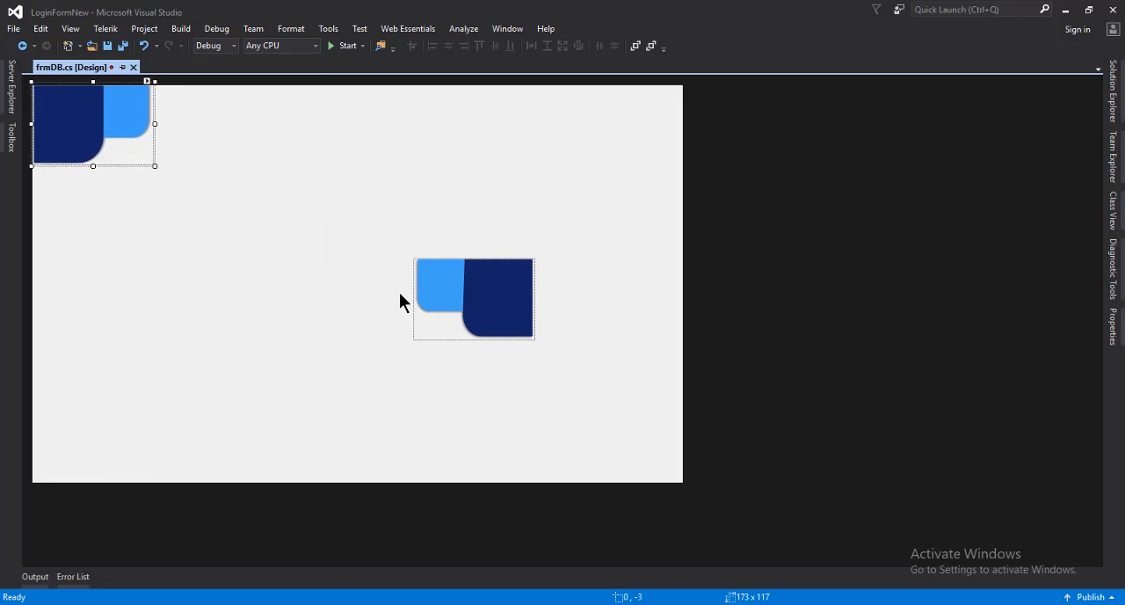
key("Left")
key("Left")
key("Up")
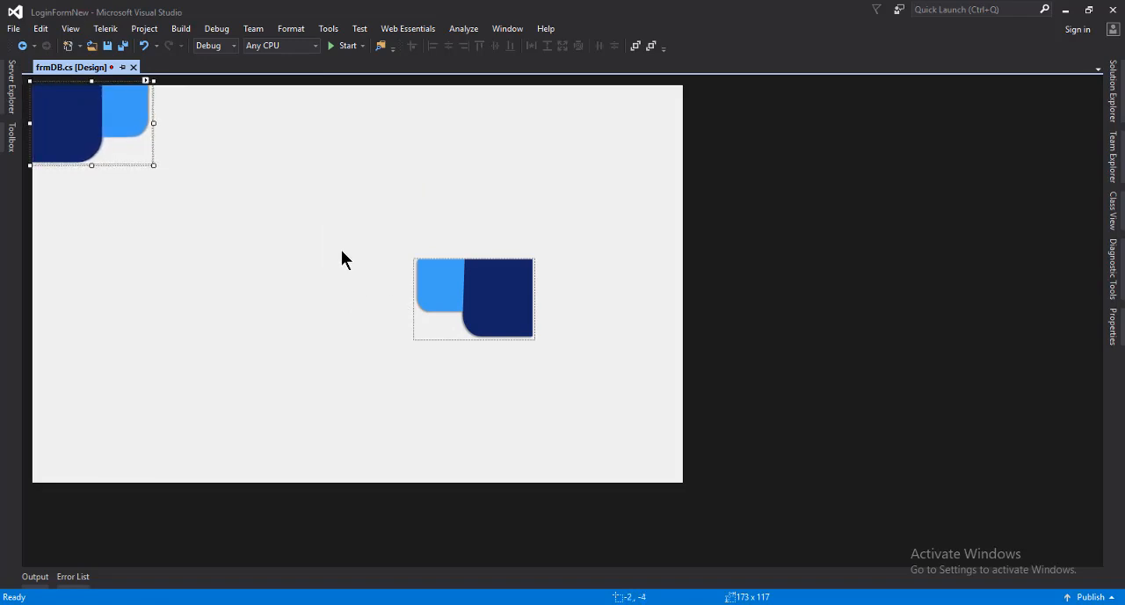
Move the RightSide picture box flush into the form's upper-right corner and save the form
left_click(310, 197)
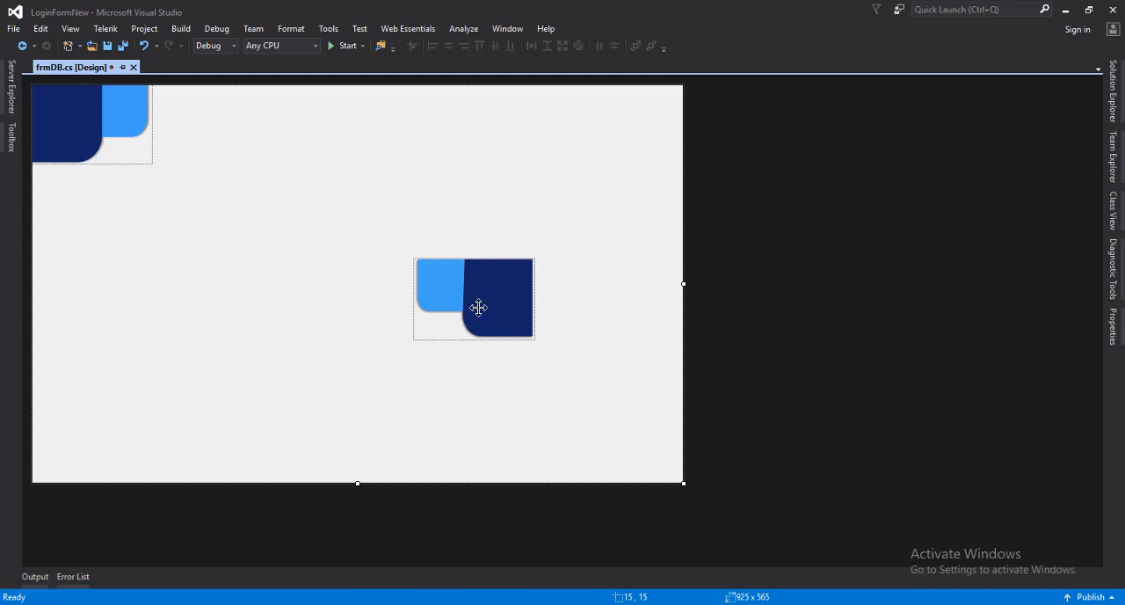
left_click_drag(479, 306, 639, 144)
left_click(567, 304)
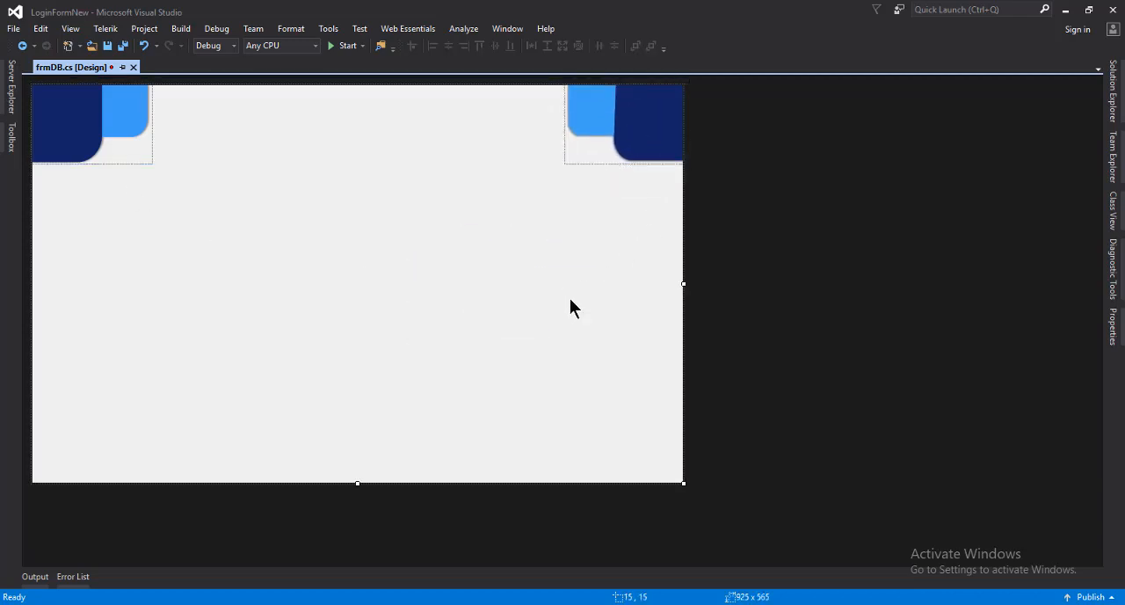
key("ctrl+s")
Run the project, view the form against the desktop with the development environment minimized, and close the running form
right_click(344, 273)
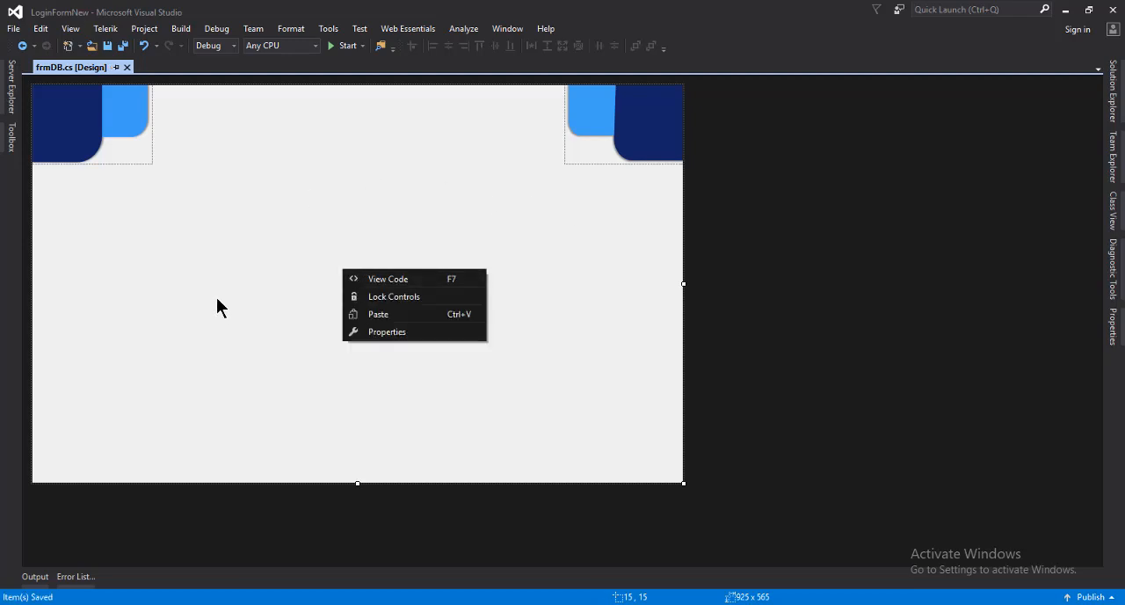
left_click(248, 280)
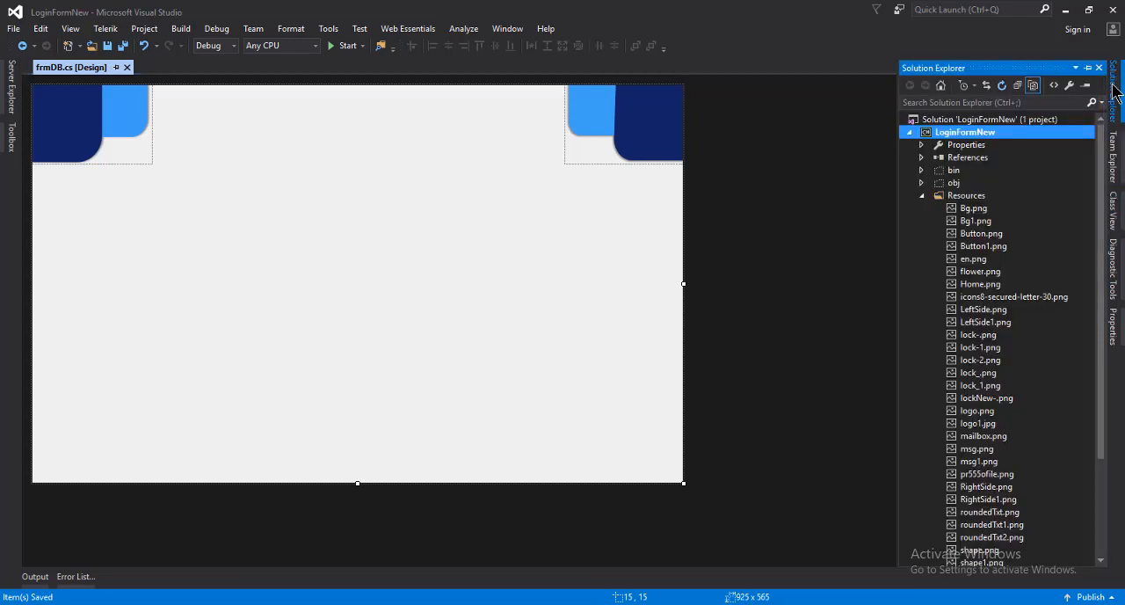
left_click(356, 48)
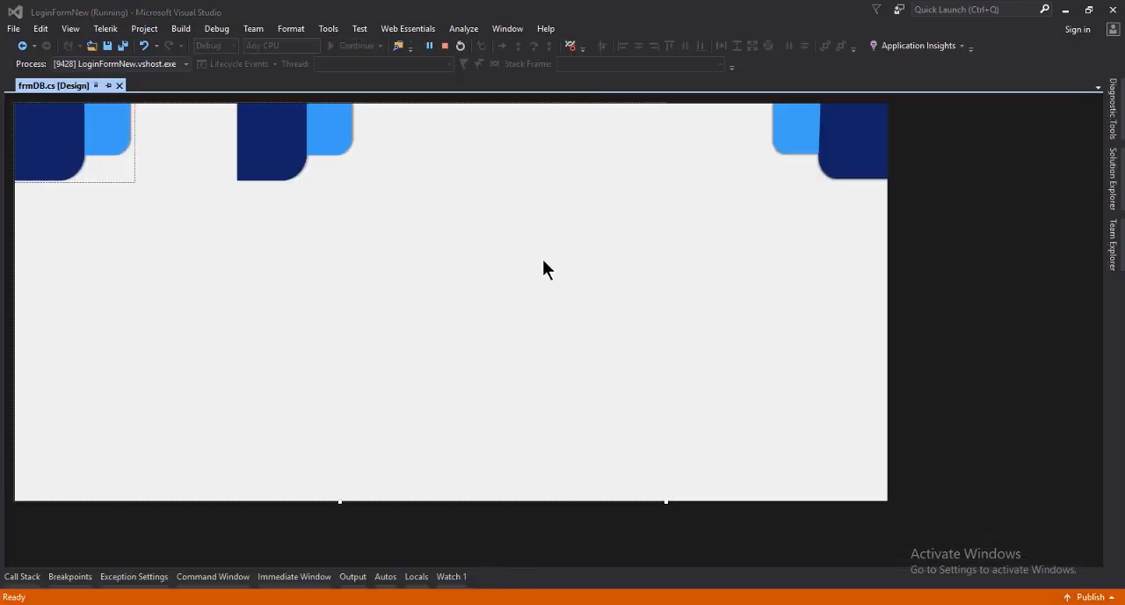
left_click(1067, 11)
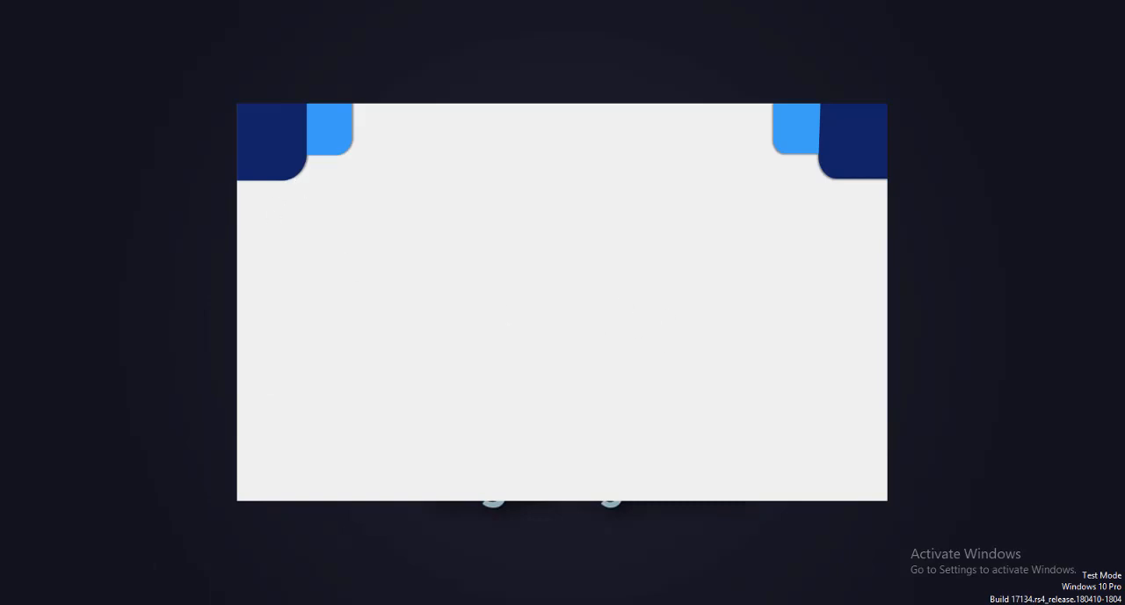
right_click(776, 604)
left_click(771, 593)
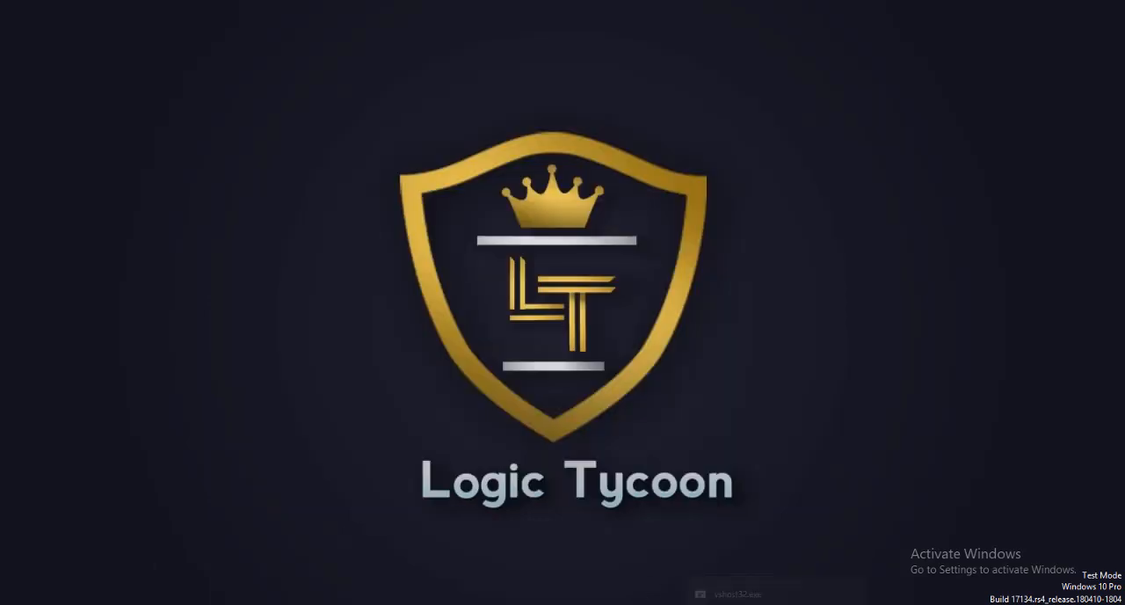
Nudge the LeftSide picture box to -3, -4 and save the form
left_click(62, 101)
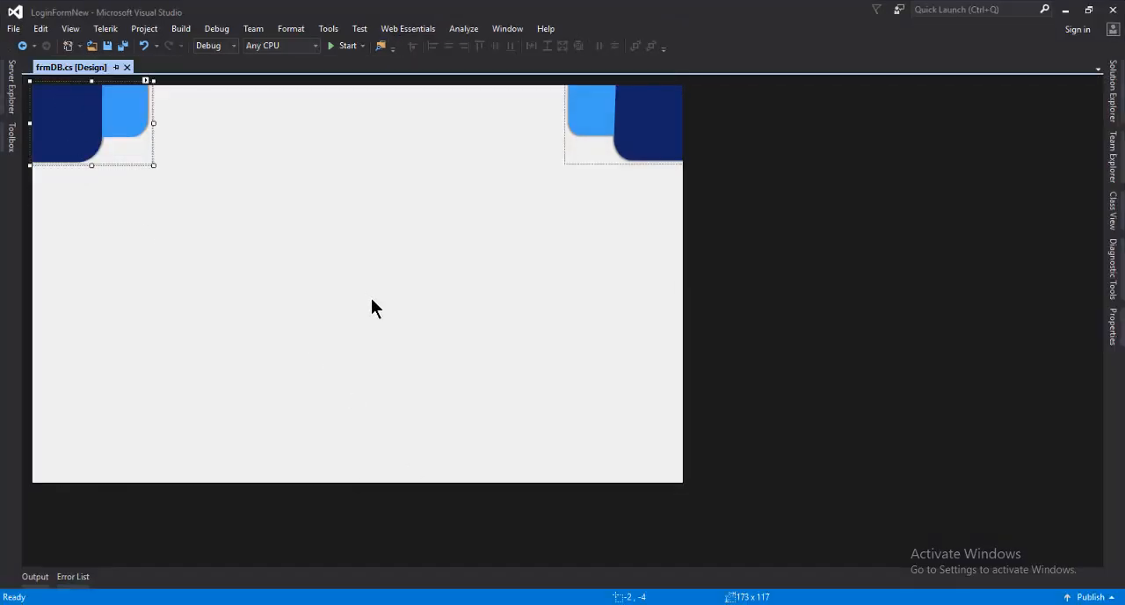
key("Left")
left_click(371, 300)
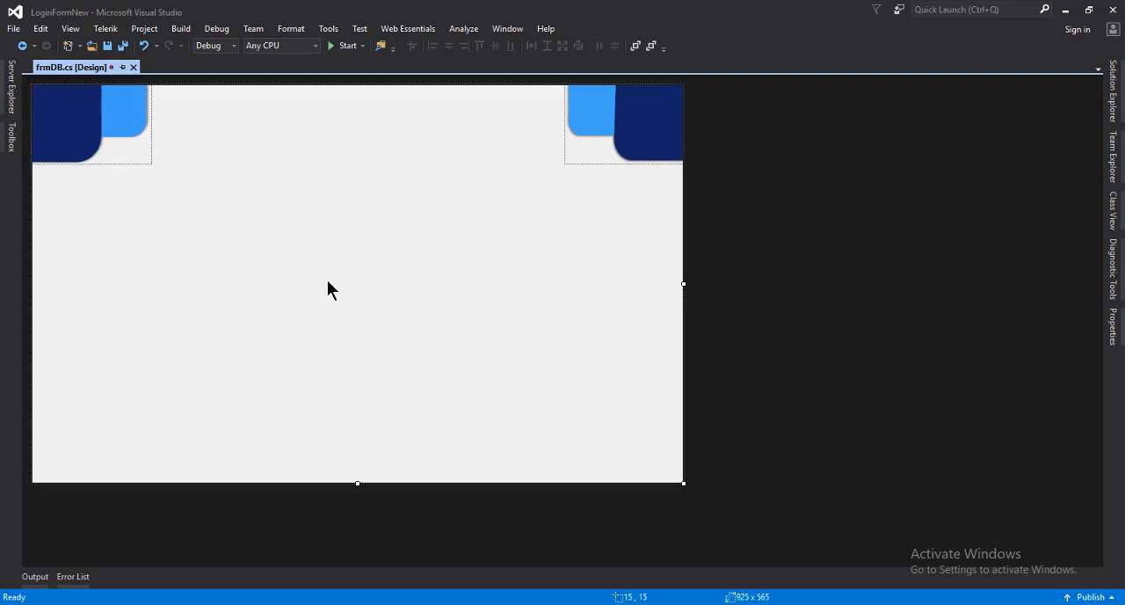
key("ctrl+s")
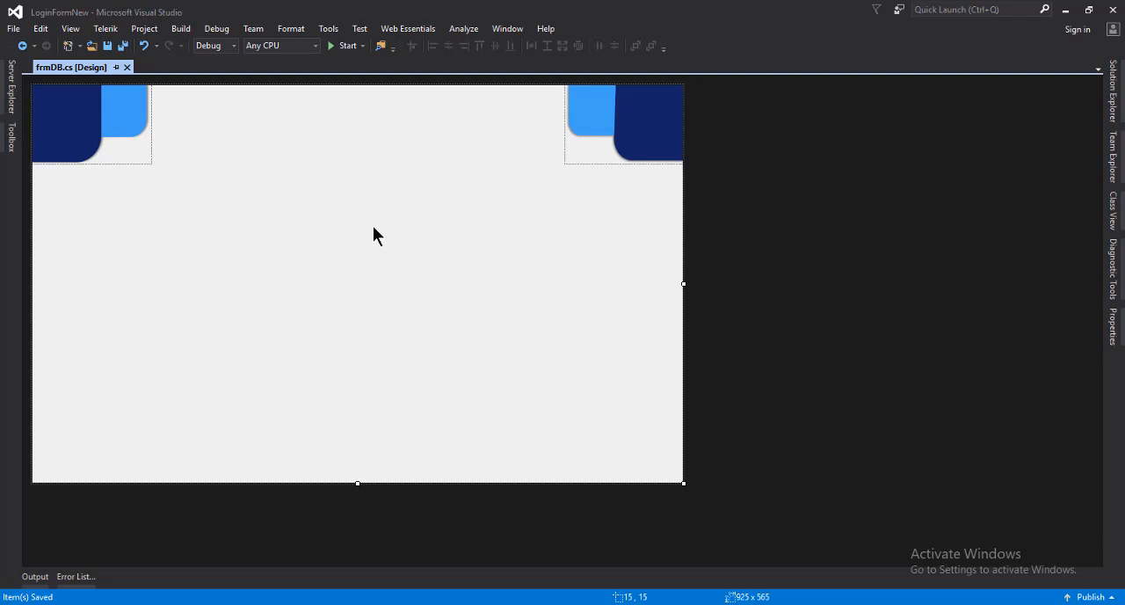
Copy the LeftSide picture box and paste the duplicate in the middle of the form at about 376, 224
right_click(124, 143)
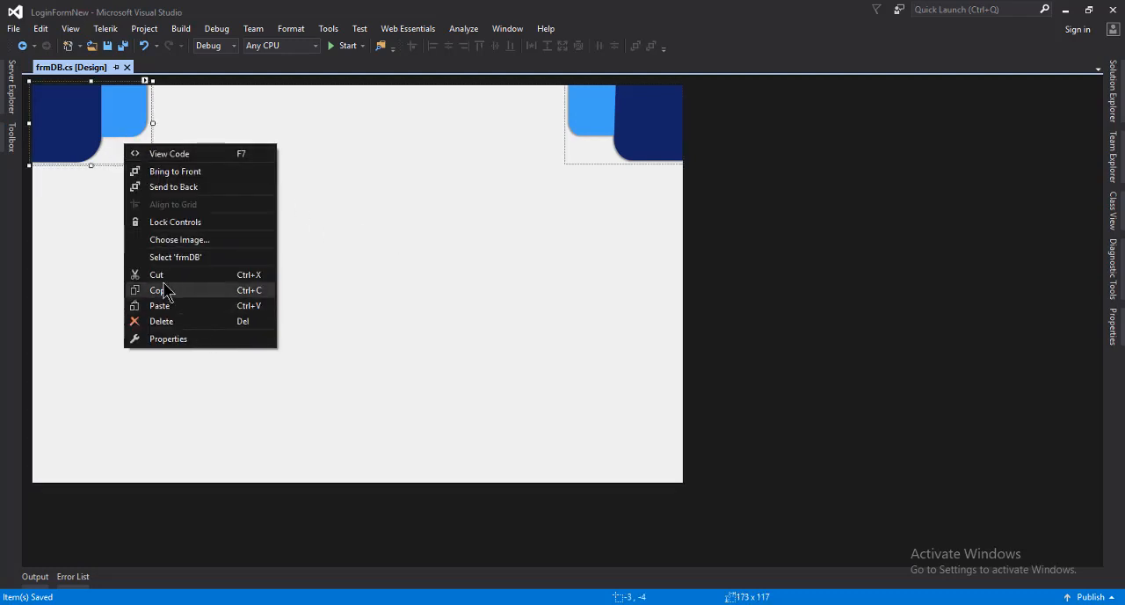
right_click(294, 221)
left_click(332, 266)
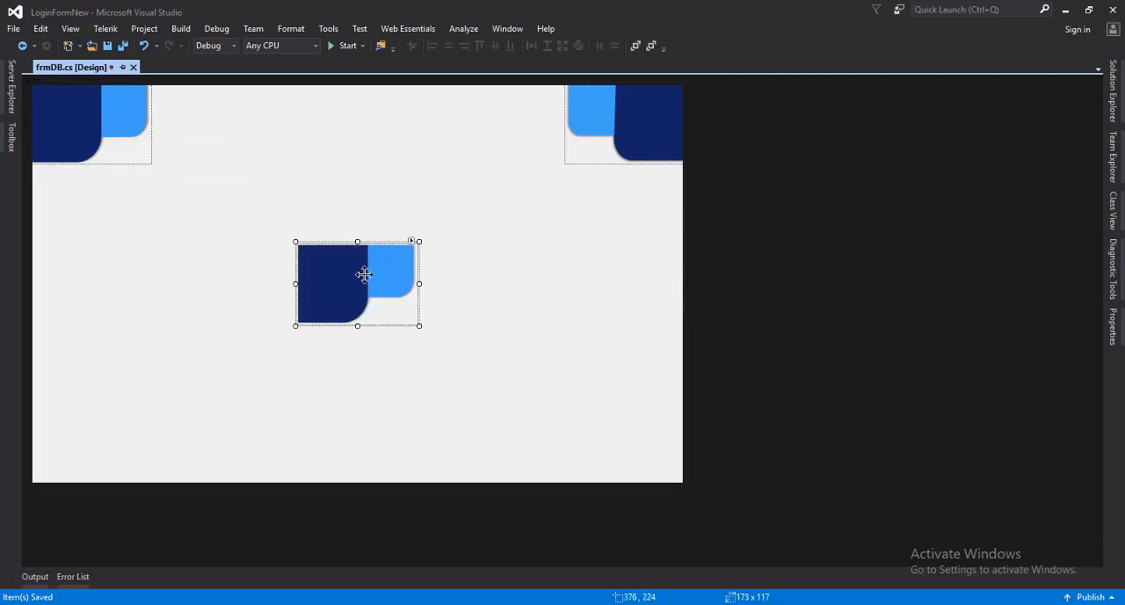
Import Bg.png from the Desktop as the image of the picture box in the middle of the form
left_click(411, 241)
left_click(442, 261)
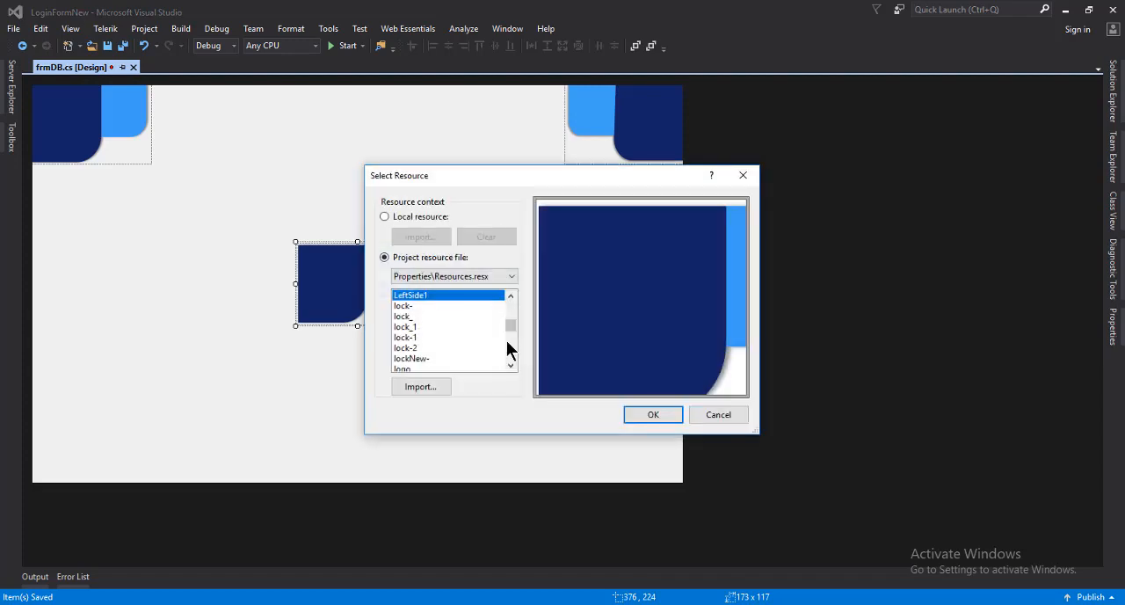
left_click(421, 389)
left_click(683, 405)
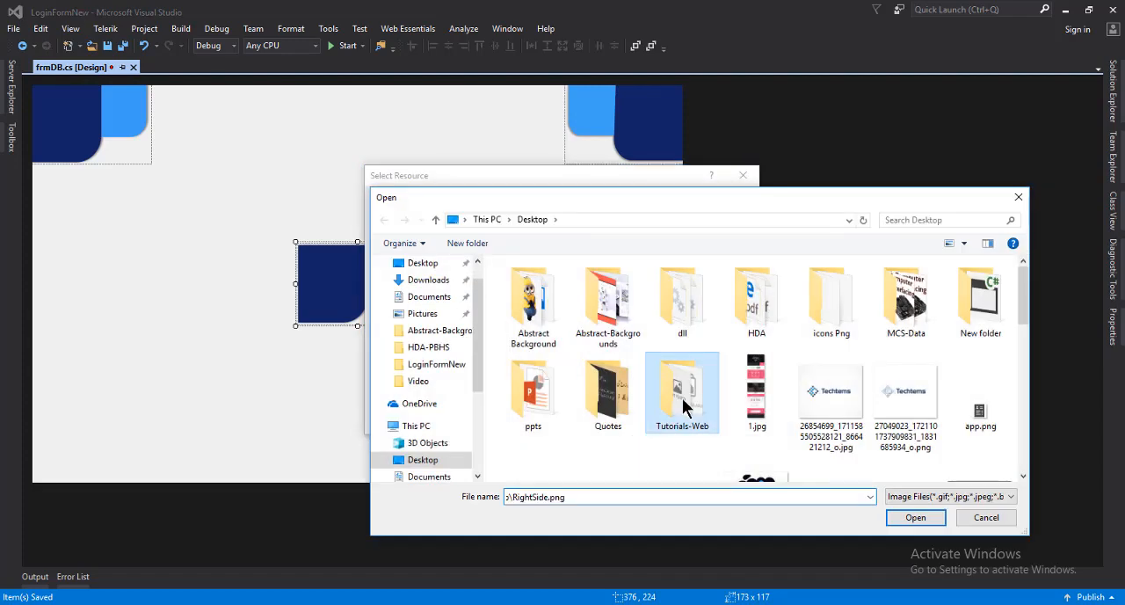
key("b")
key("g")
double_click(774, 301)
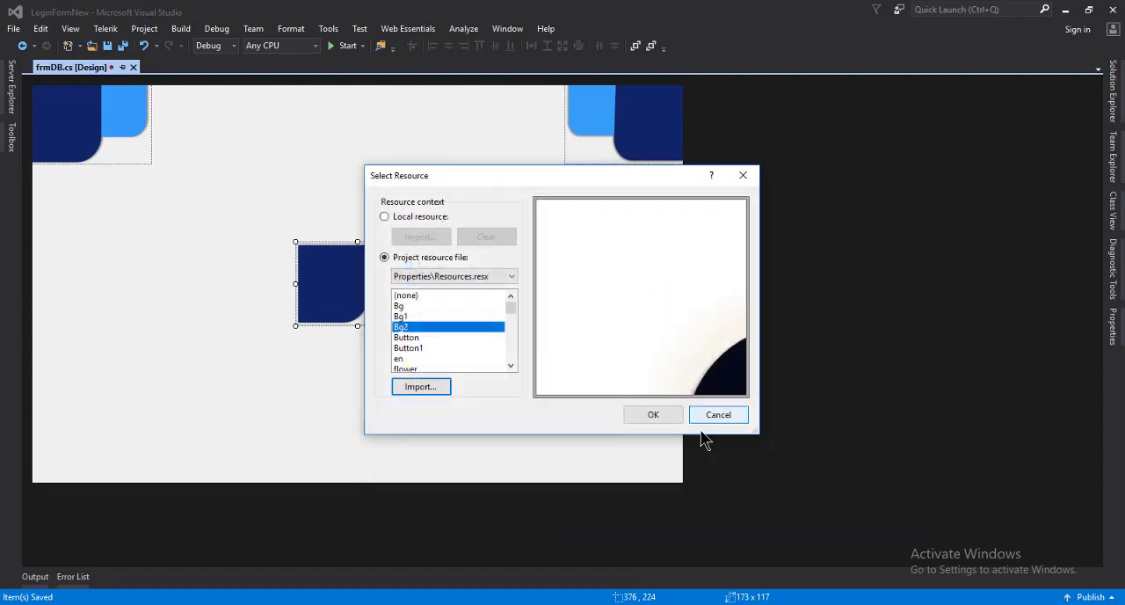
left_click(653, 413)
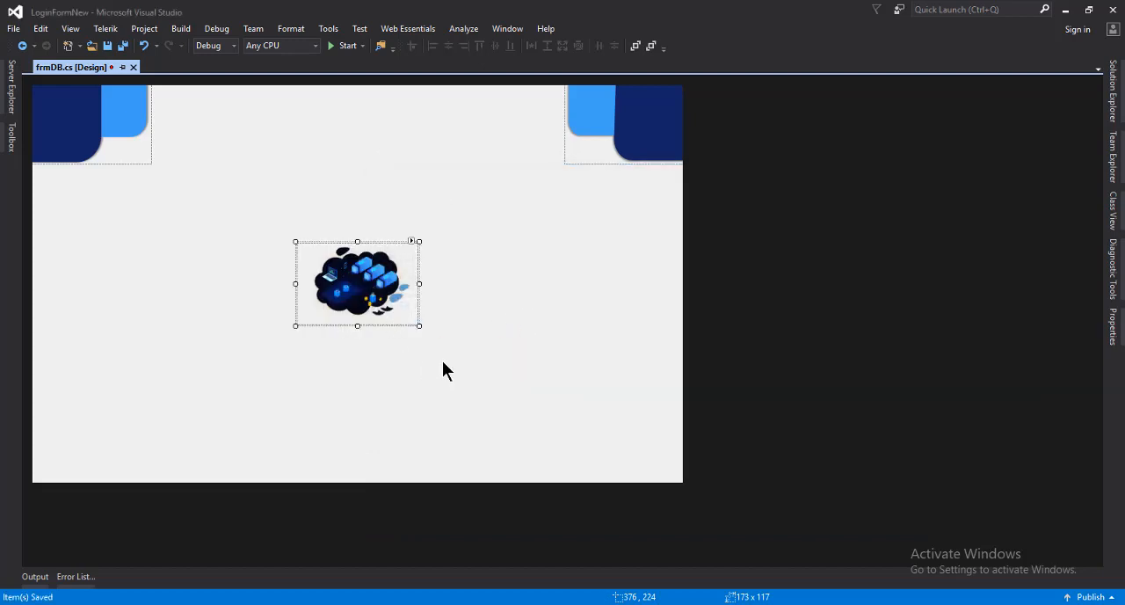
Set the size of the illustration picture box in the middle of the form to 576, 449
right_click(368, 279)
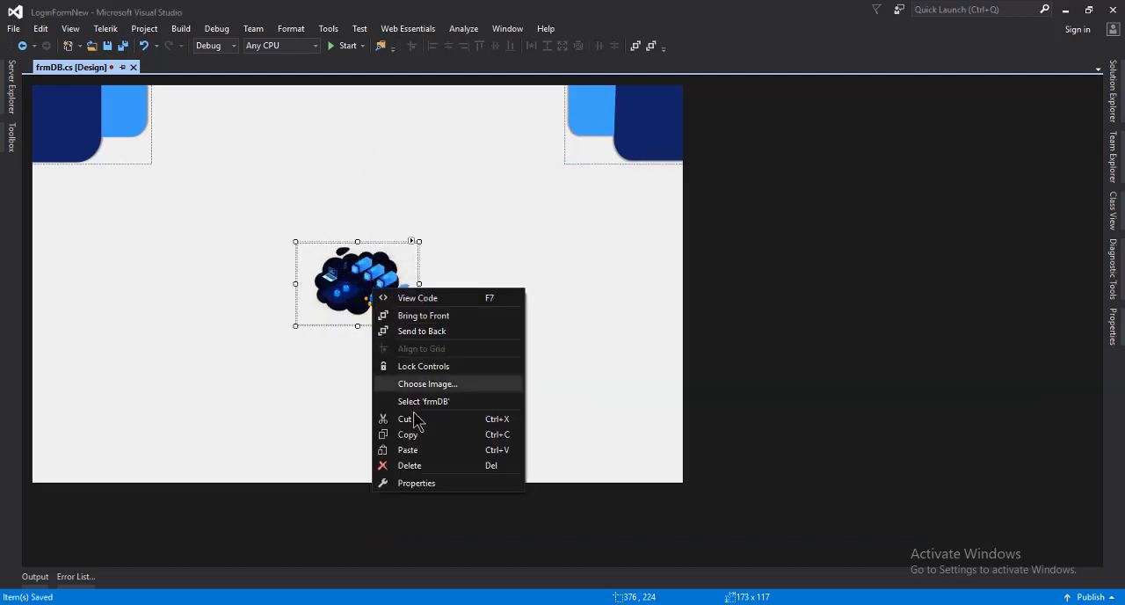
left_click(425, 489)
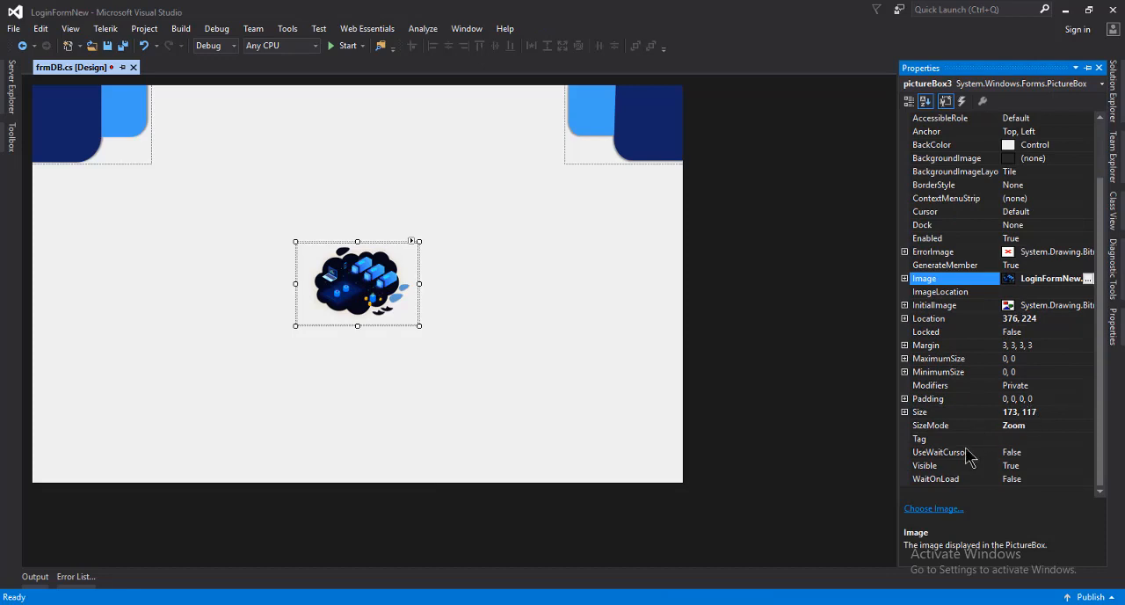
left_click(1041, 413)
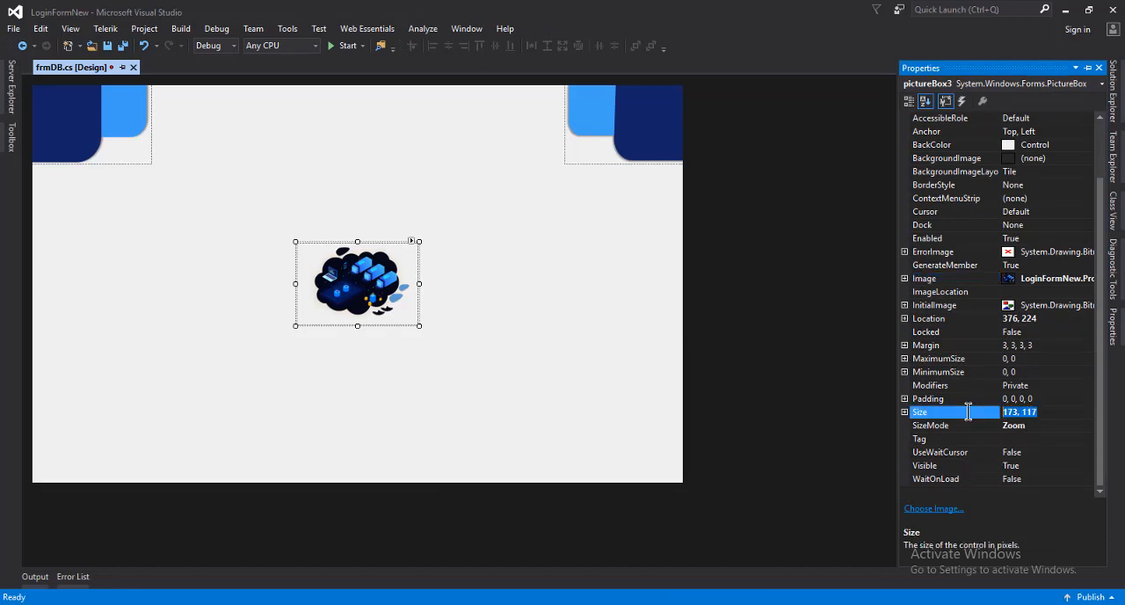
type("576,449")
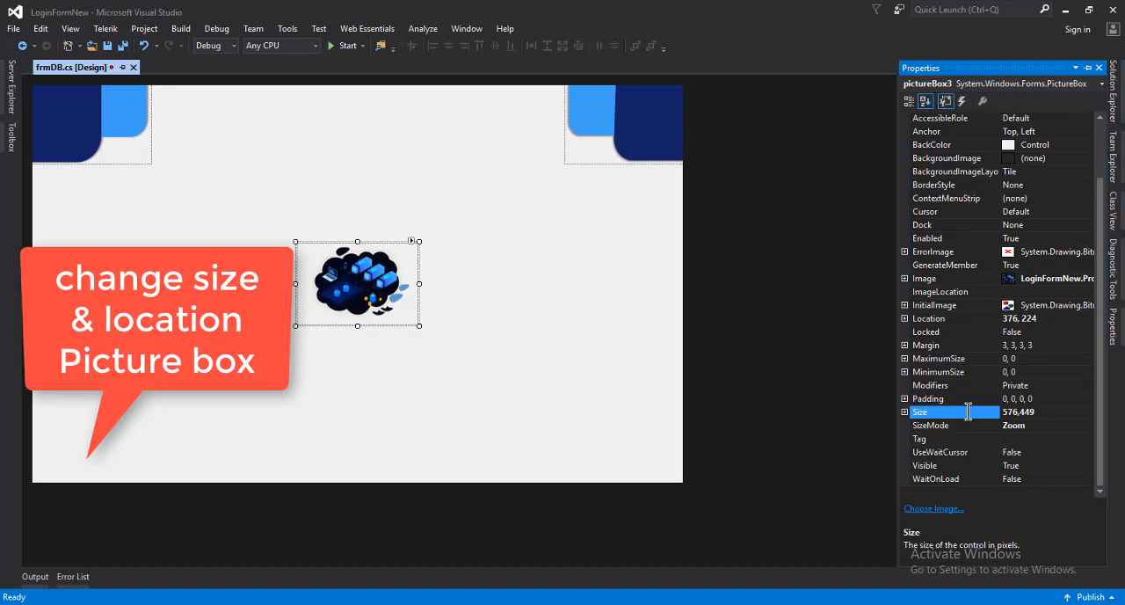
key("Return")
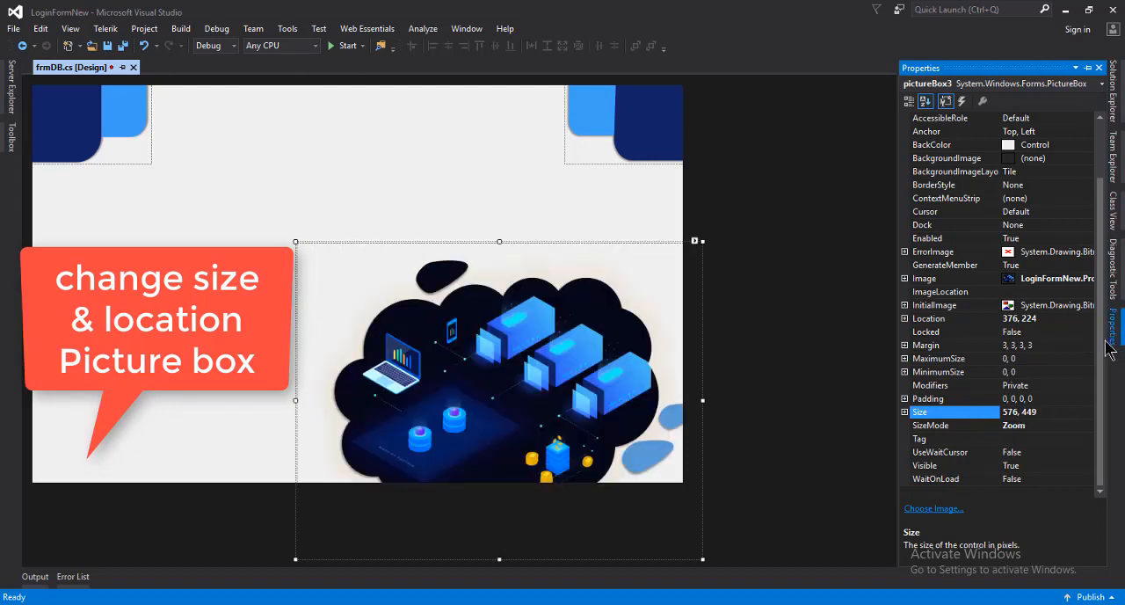
Set the illustration picture box's location to X 346, Y 113 and save the form
left_click(1036, 319)
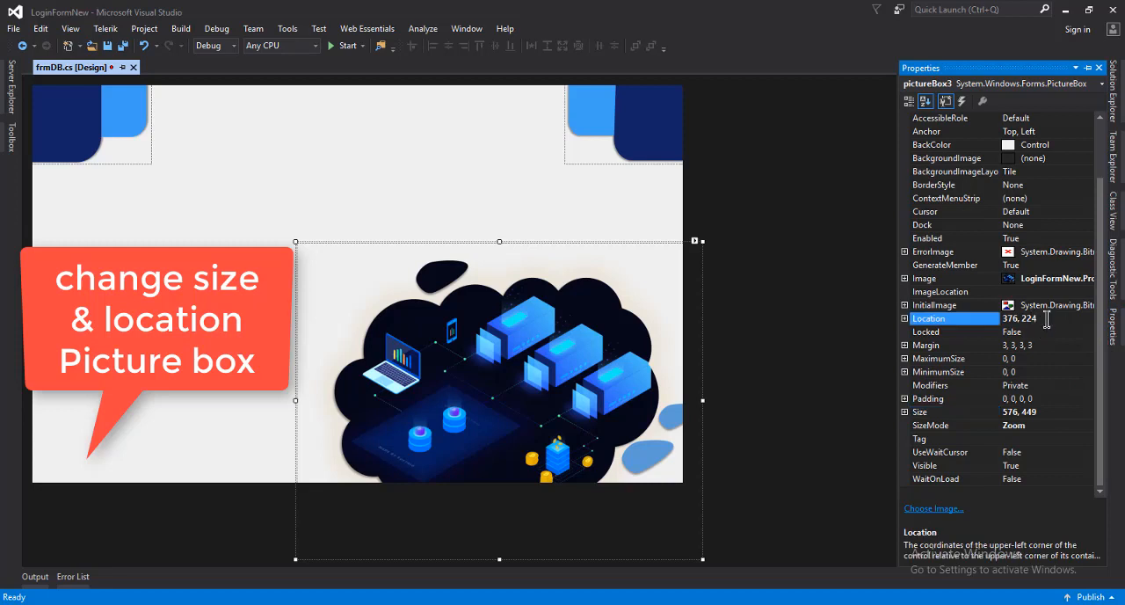
left_click(905, 318)
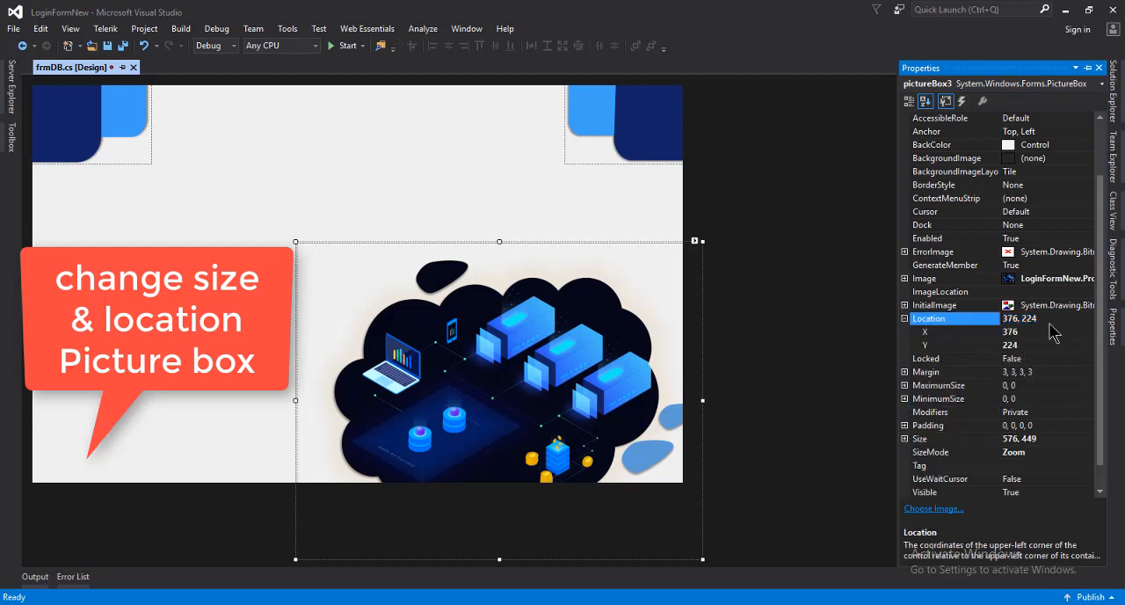
left_click(1038, 334)
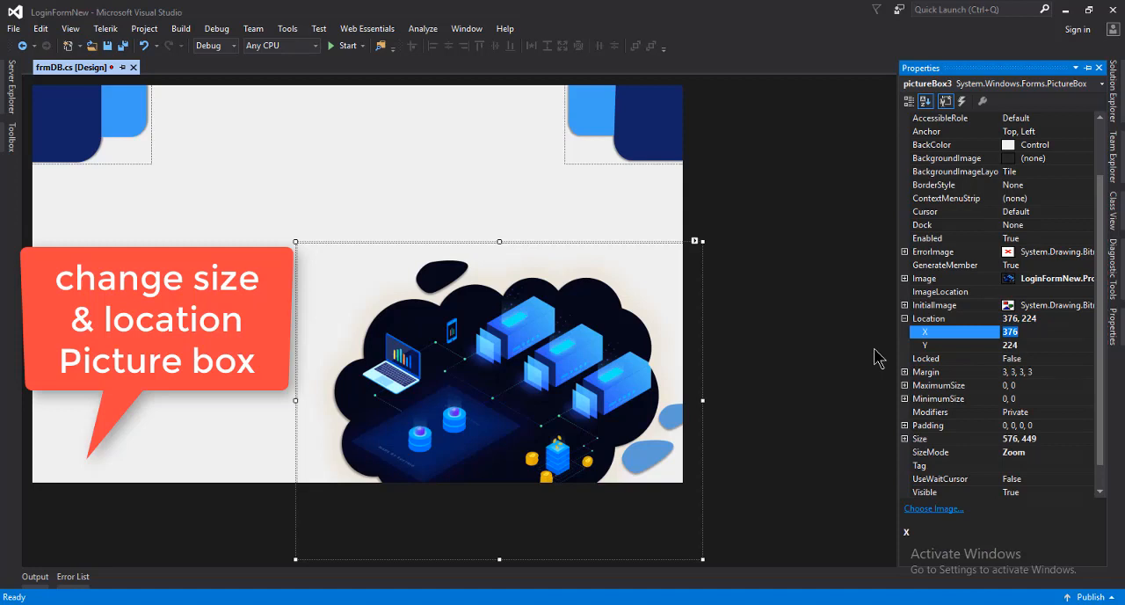
type("34")
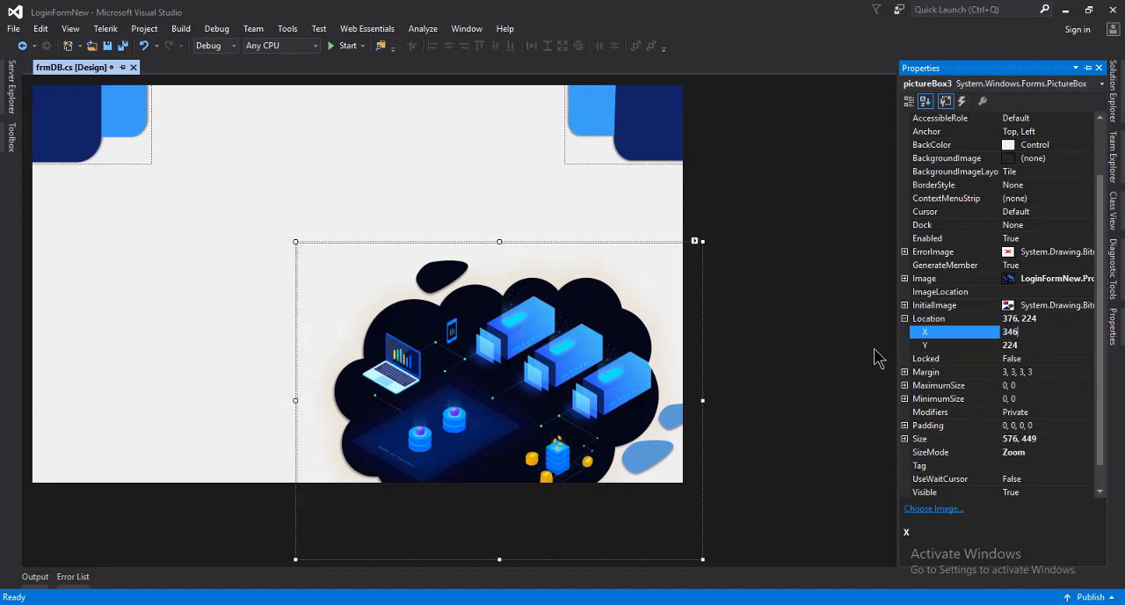
left_click(1037, 346)
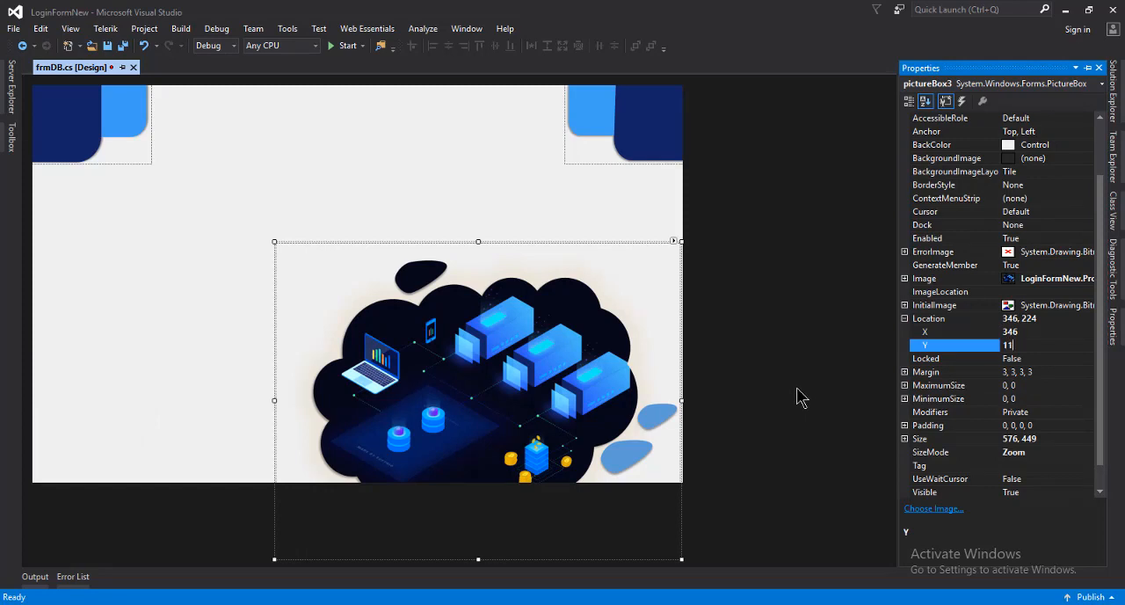
type("113")
key("Return")
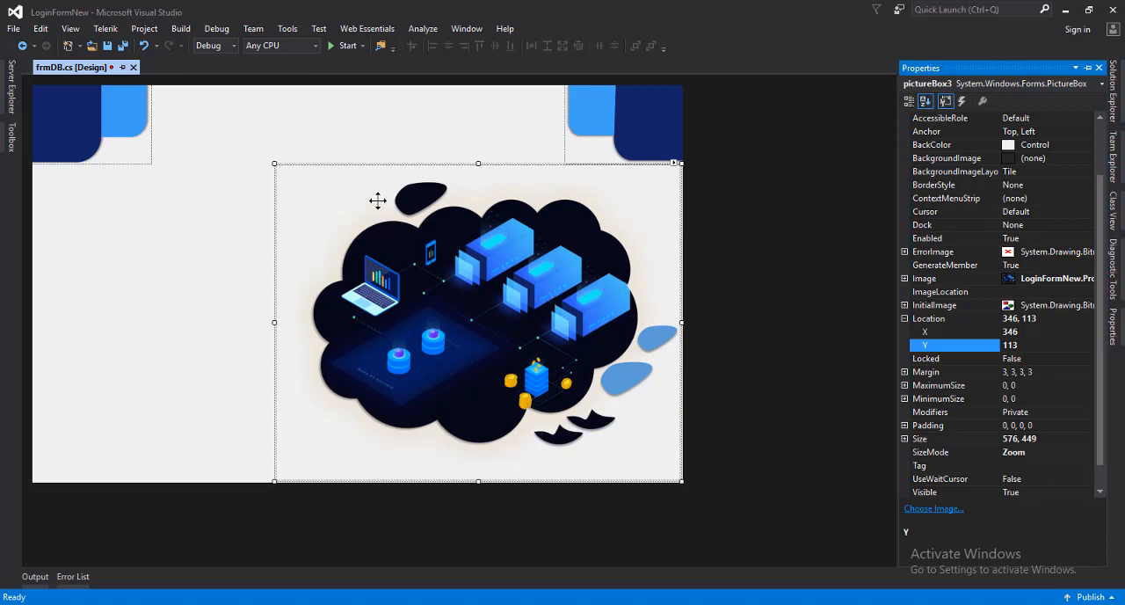
left_click(305, 148)
key("ctrl+s")
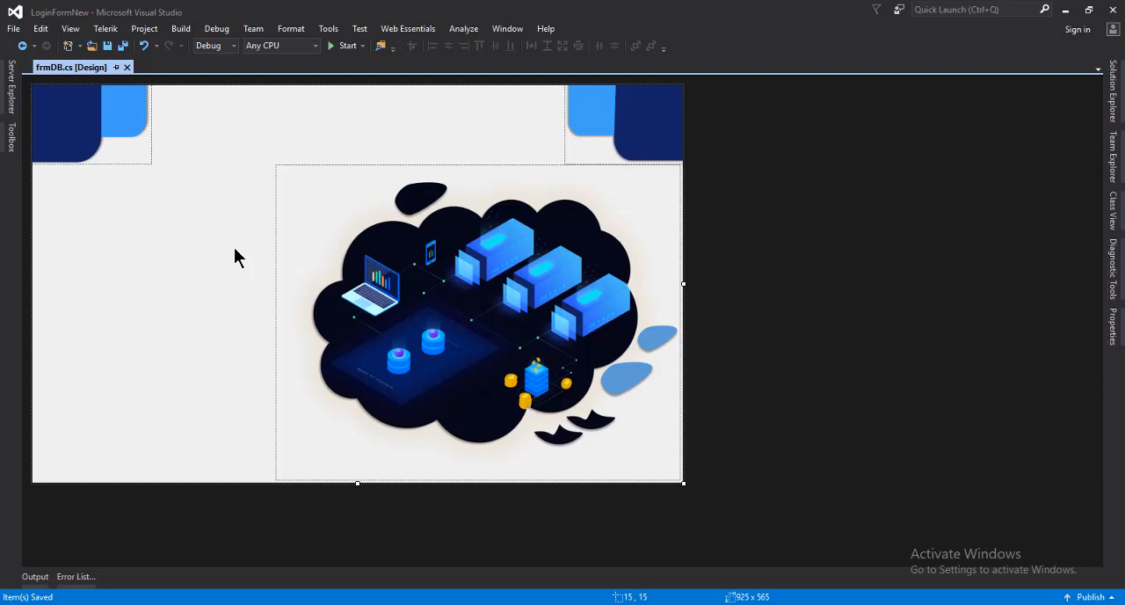
Nudge the illustration picture box one step to the right and save the form
left_click(392, 309)
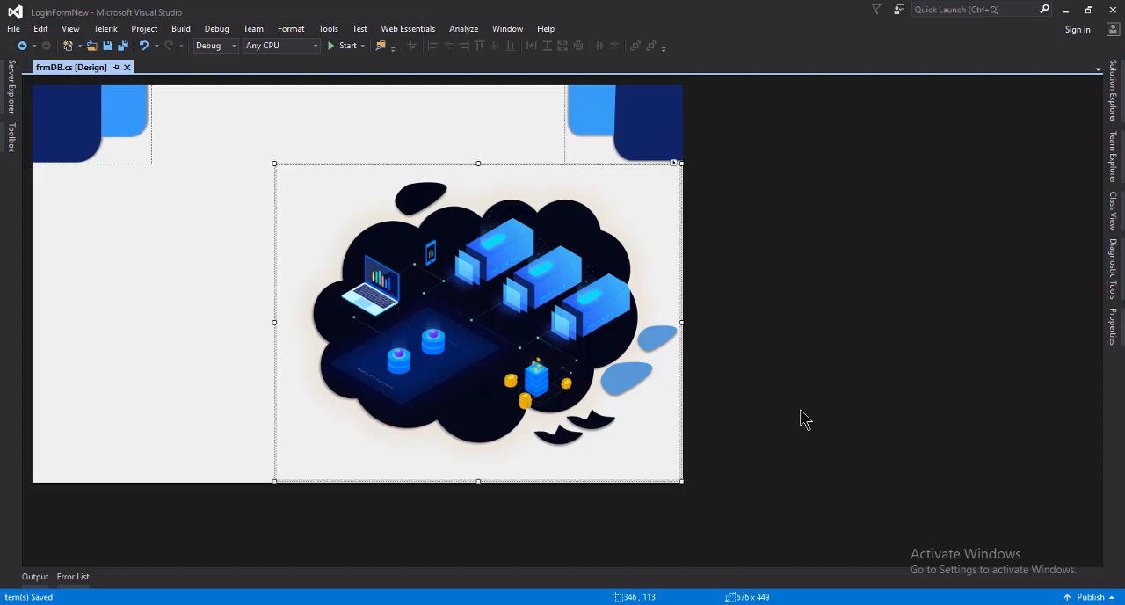
key("Right")
left_click(174, 259)
key("ctrl+s")
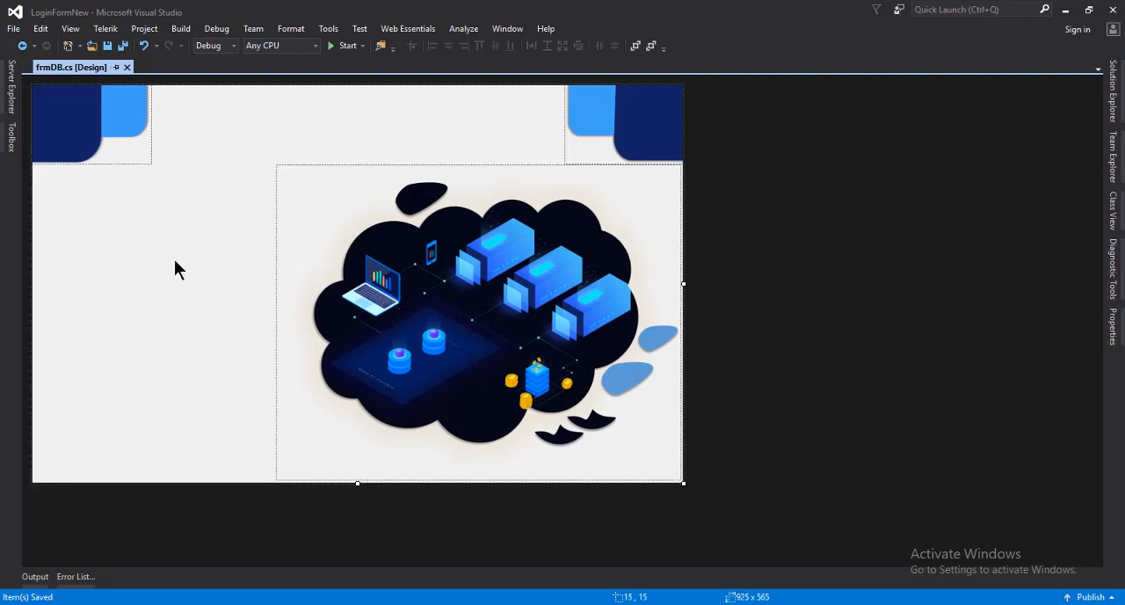
Find the Label control and place one on the form's empty left area at about 134, 196
left_click(11, 138)
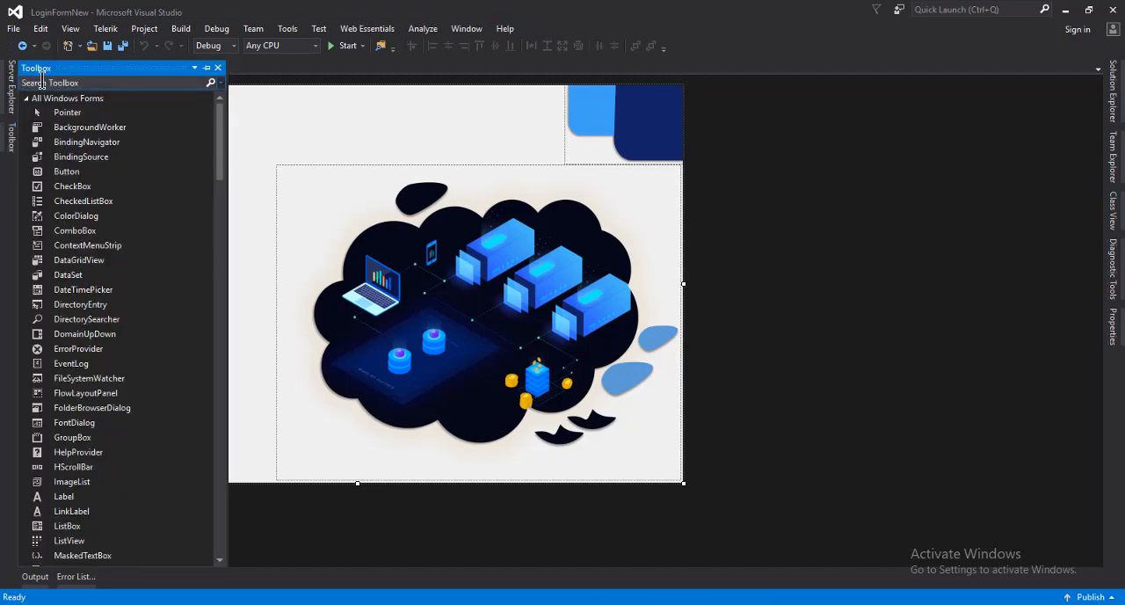
type("label")
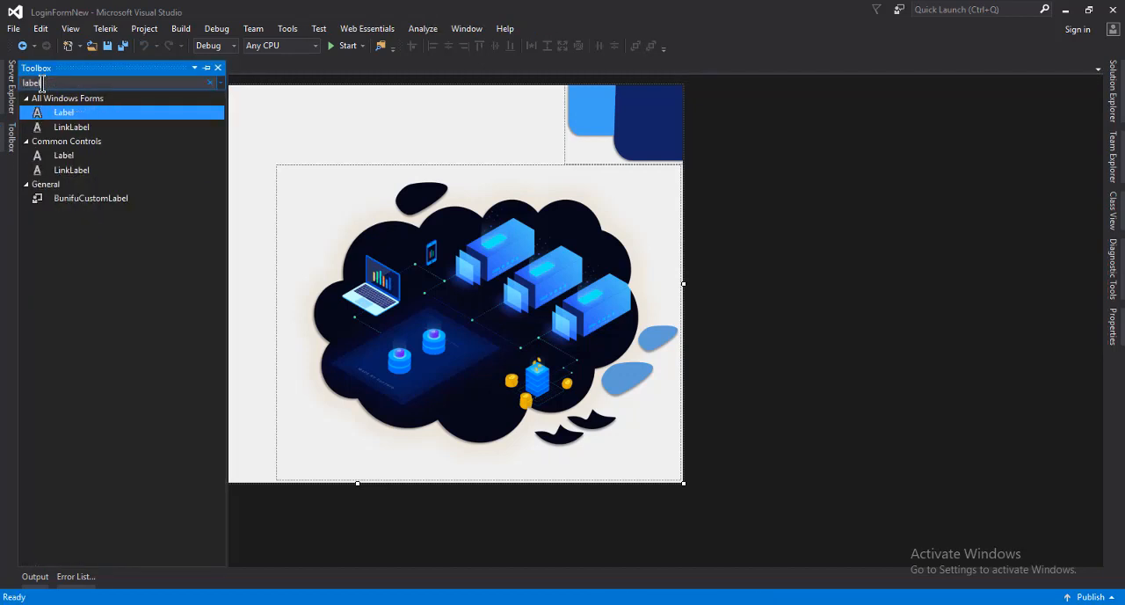
left_click_drag(65, 112, 125, 223)
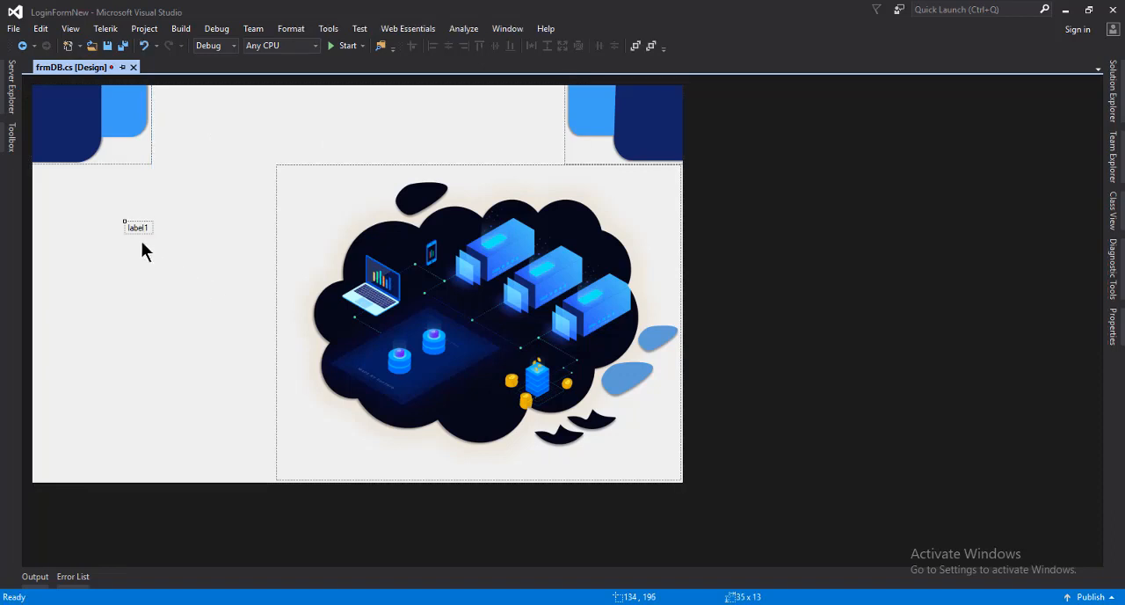
Set the new label's font to Century Gothic, Bold, size 10
right_click(135, 227)
left_click(177, 407)
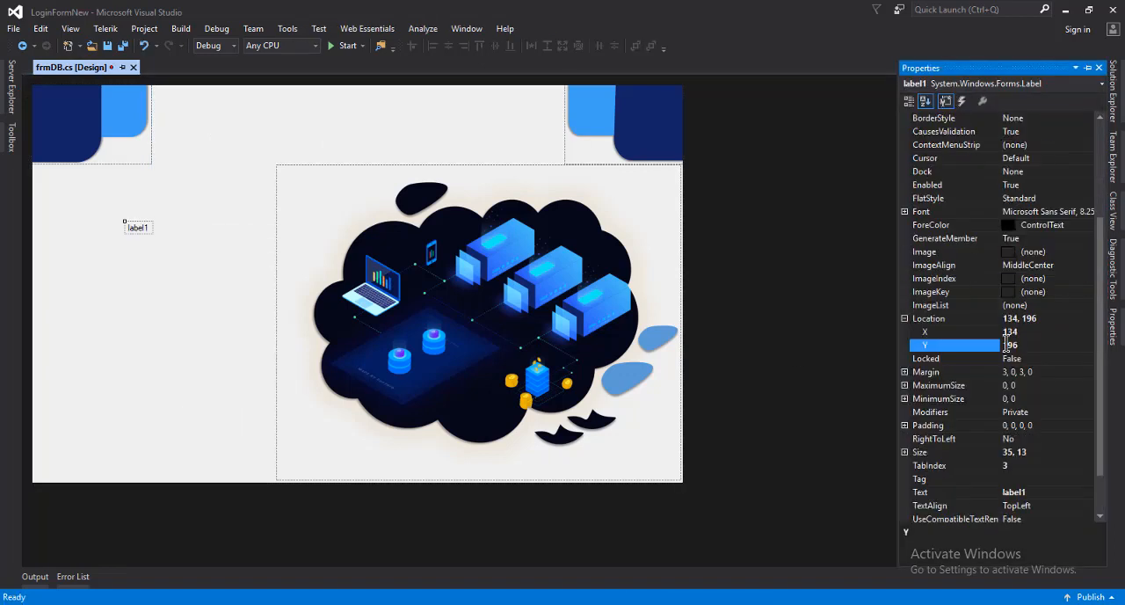
left_click(1088, 215)
left_click(1094, 215)
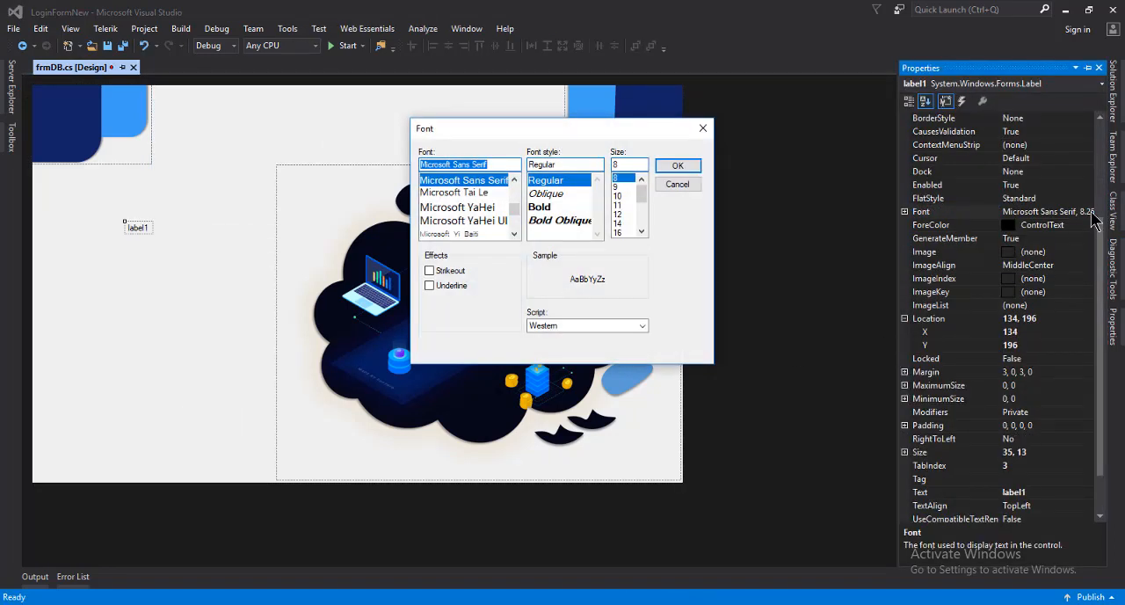
type("ceb")
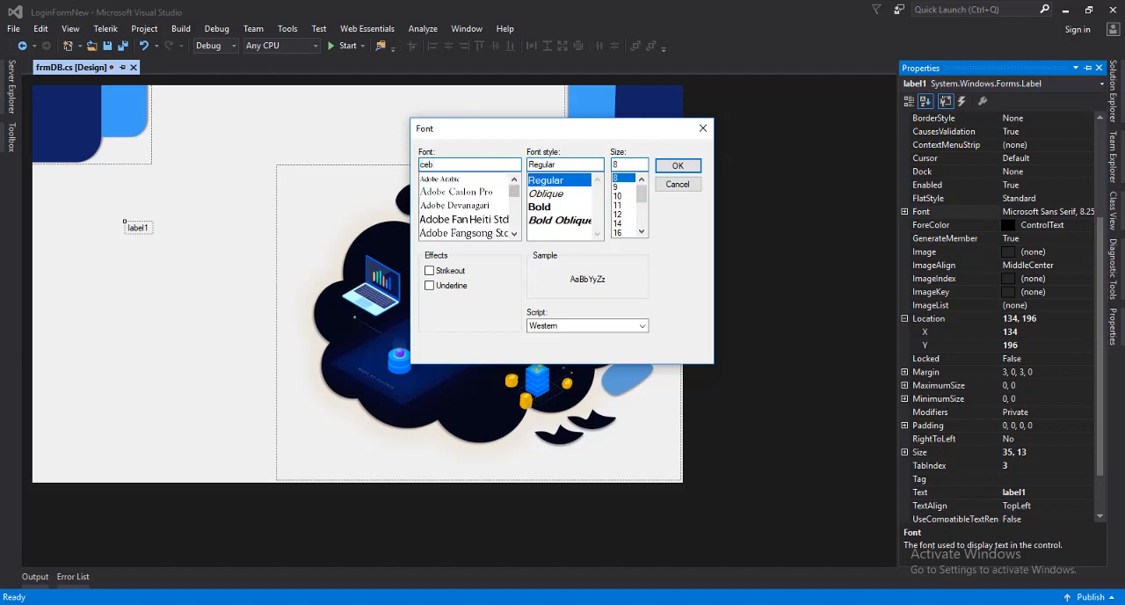
key("BackSpace")
type("n")
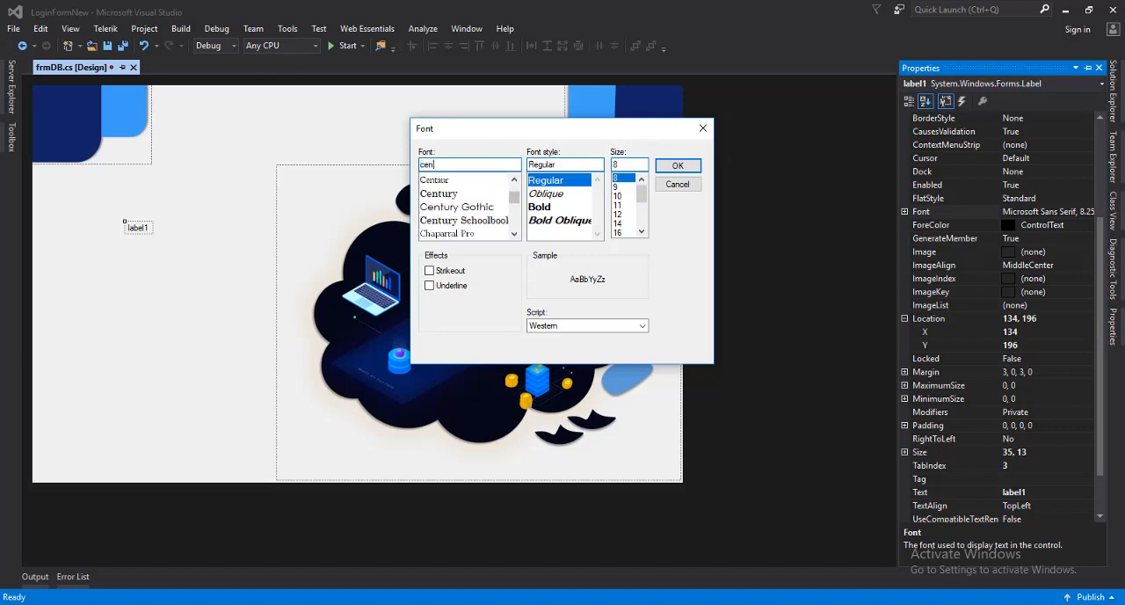
left_click(450, 209)
left_click(538, 206)
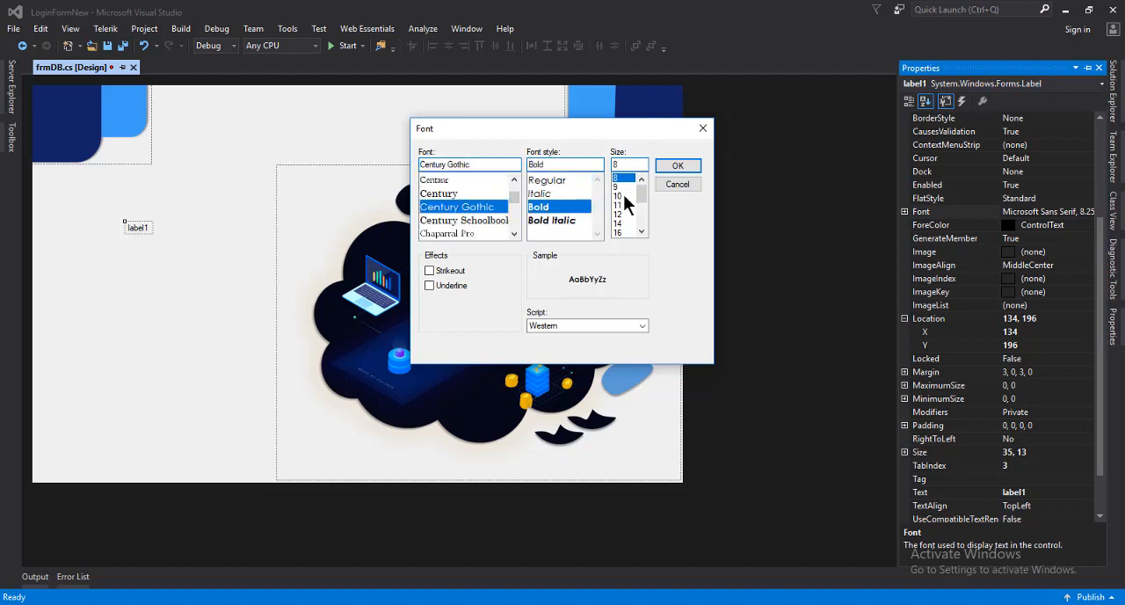
left_click(623, 196)
left_click(675, 167)
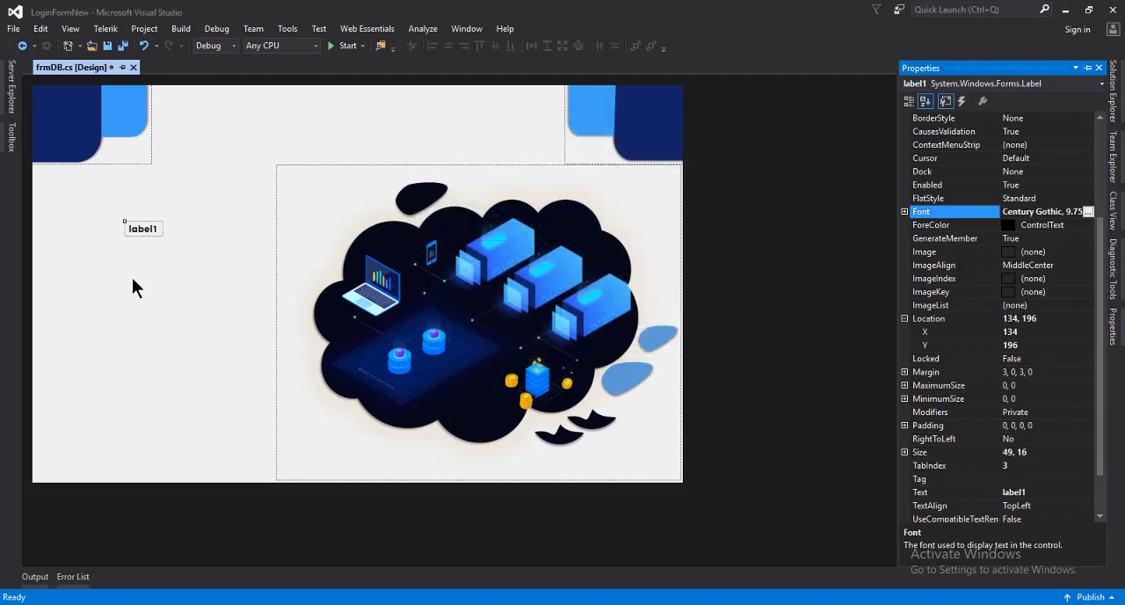
Set the label's foreground color to Navy
right_click(147, 229)
left_click(213, 402)
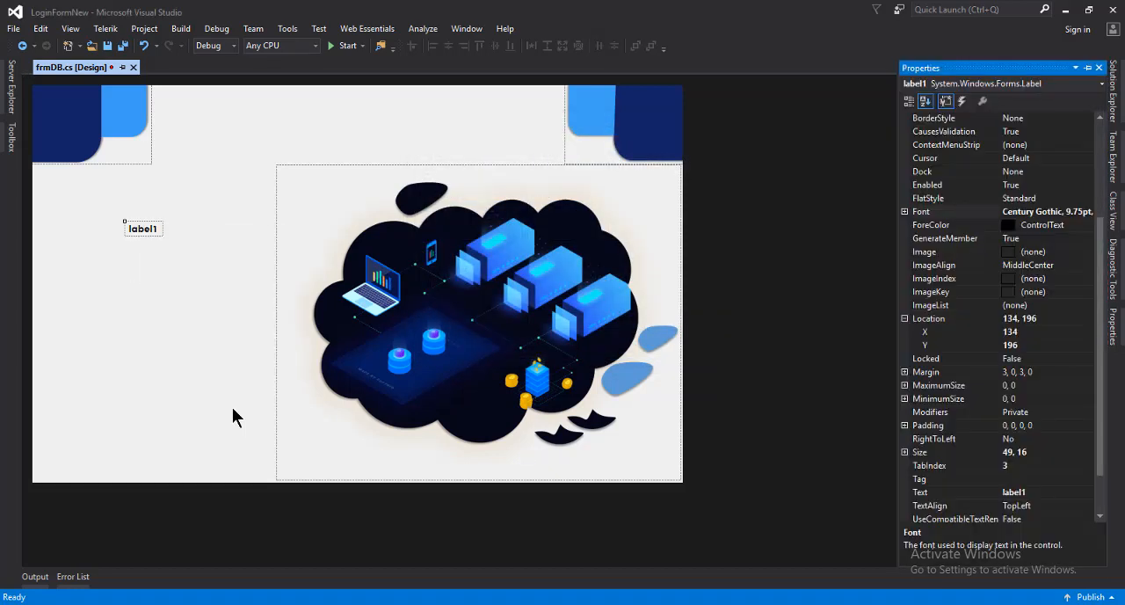
left_click(1070, 227)
left_click_drag(1070, 227, 1014, 227)
type("Navy")
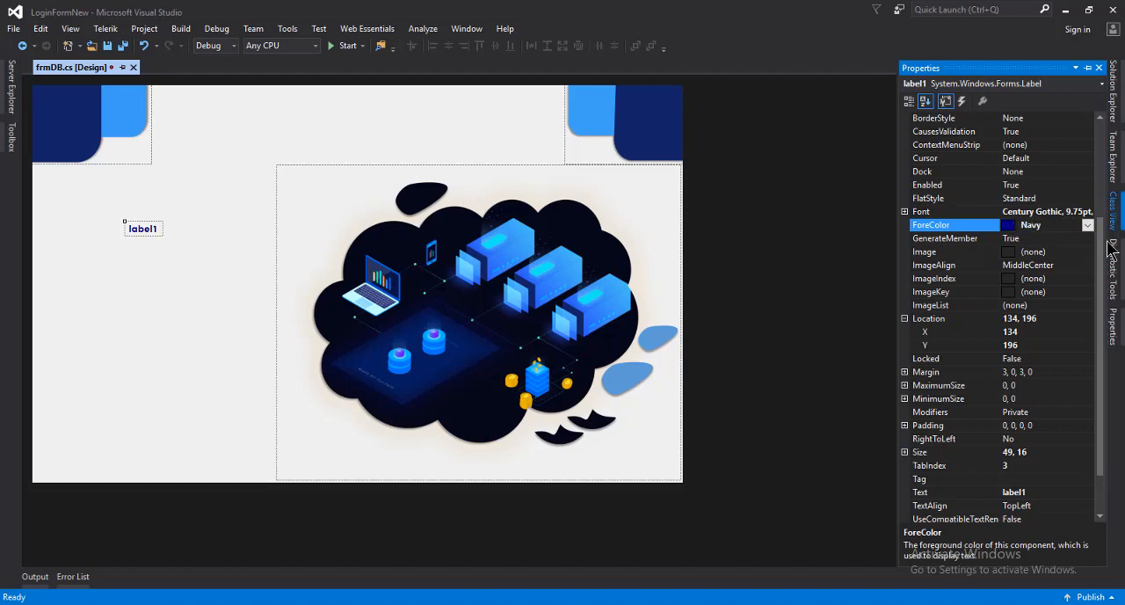
Change the label's text to Dashboard and move it above the illustration to about 344, 27
left_click(1037, 492)
left_click_drag(1037, 492, 964, 494)
type("Das")
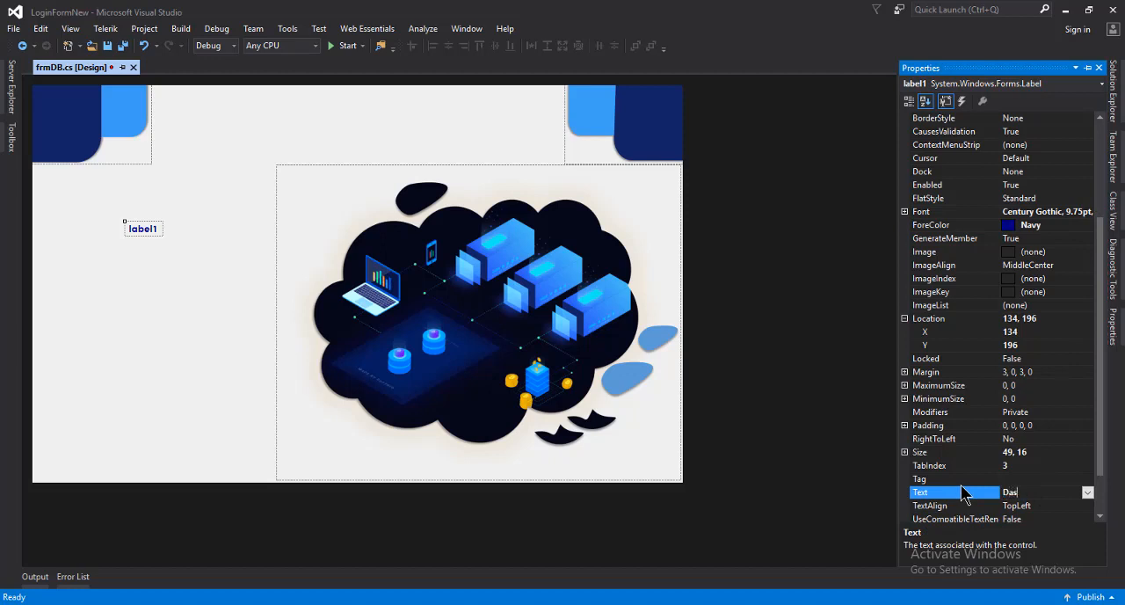
type("hboard")
key("Return")
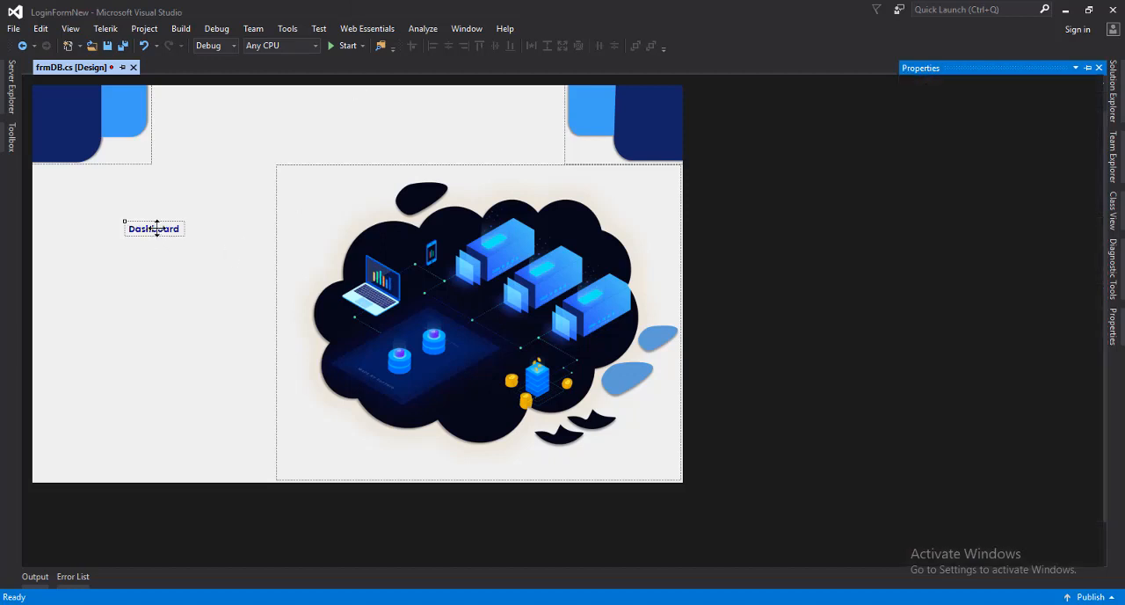
left_click_drag(153, 232, 305, 106)
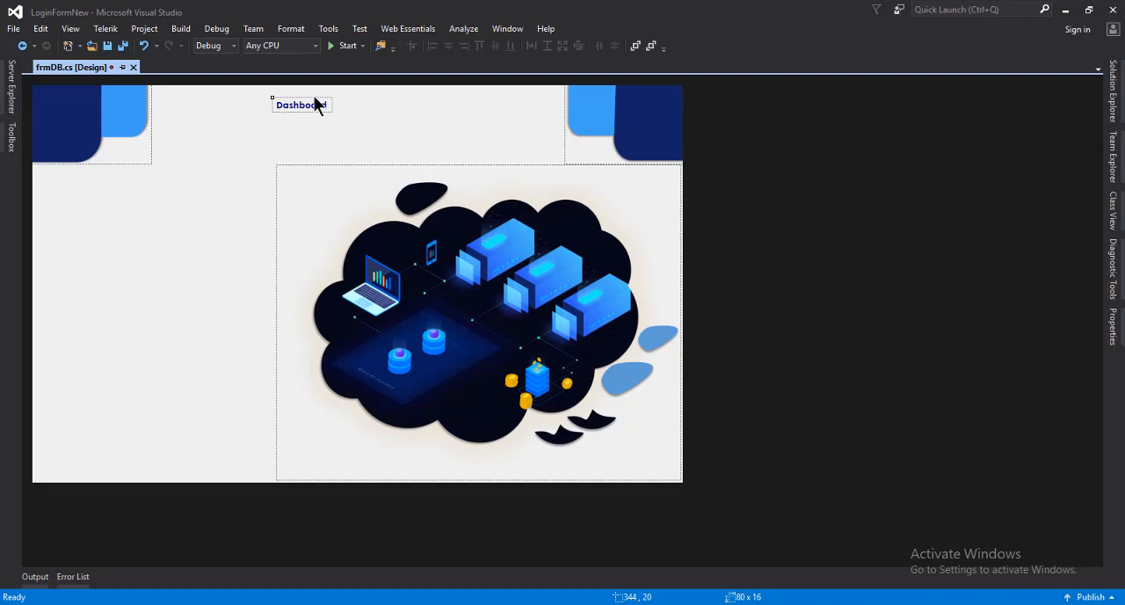
left_click_drag(314, 106, 314, 113)
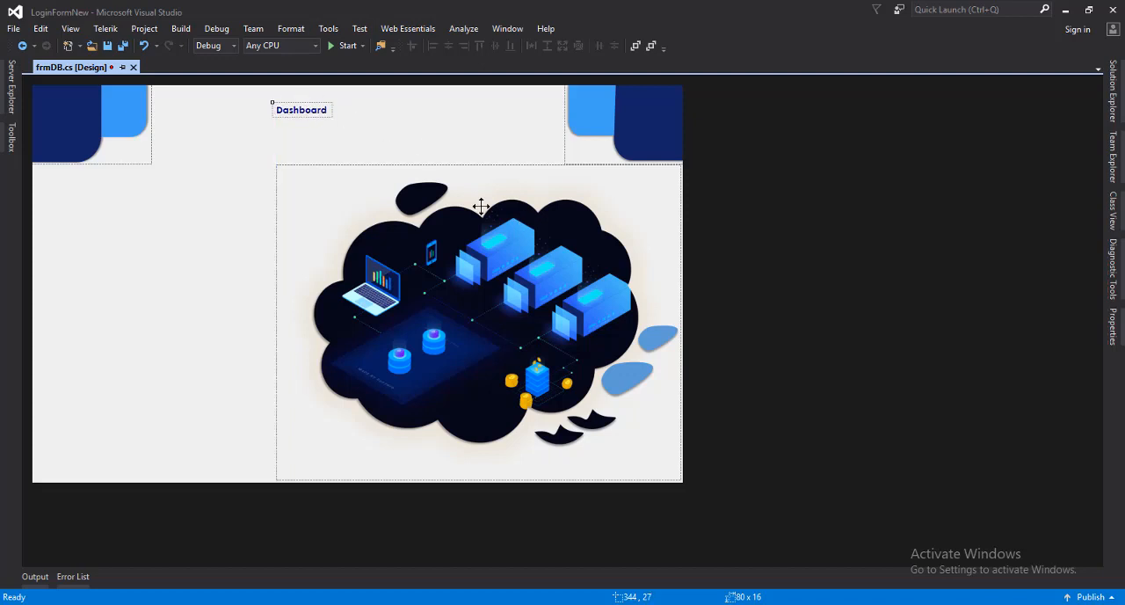
Set the Dashboard label's mouse cursor to Hand
right_click(300, 110)
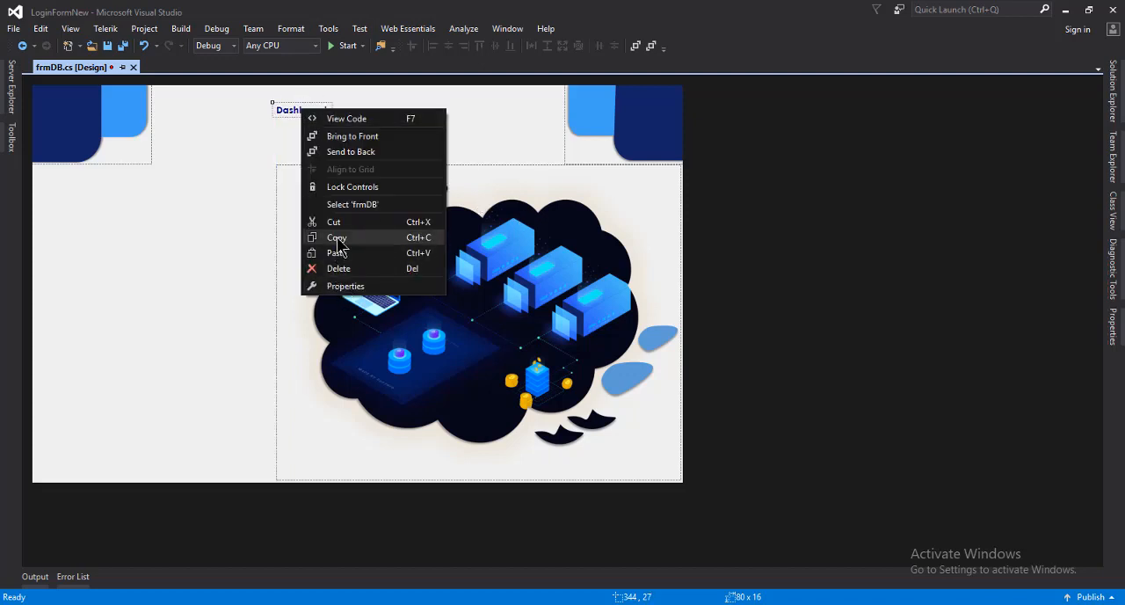
left_click(345, 286)
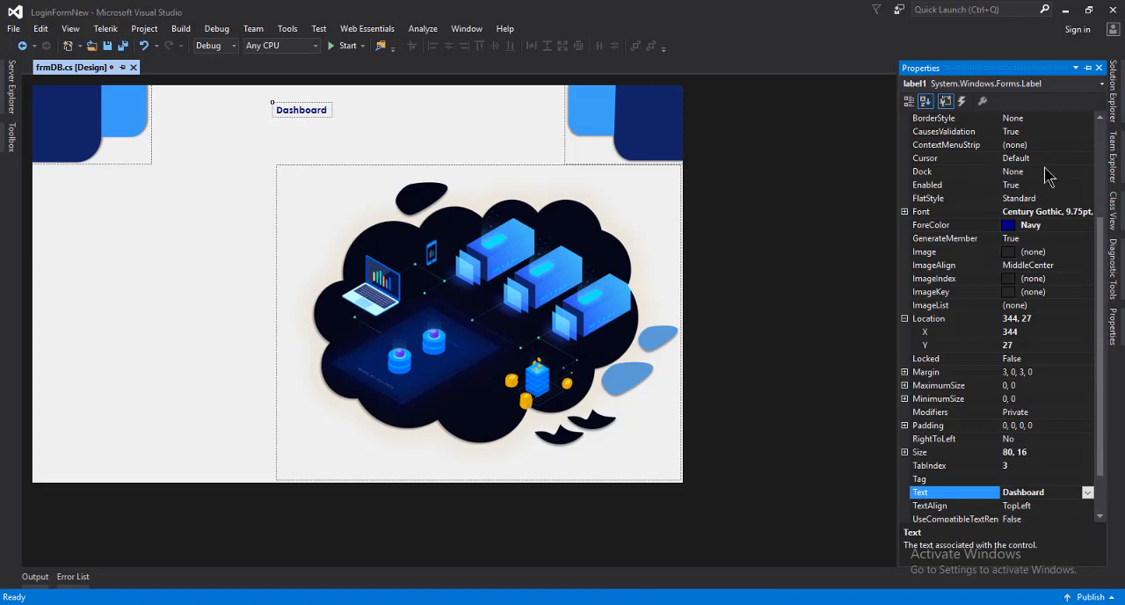
left_click(1052, 172)
left_click(1060, 158)
left_click(1088, 158)
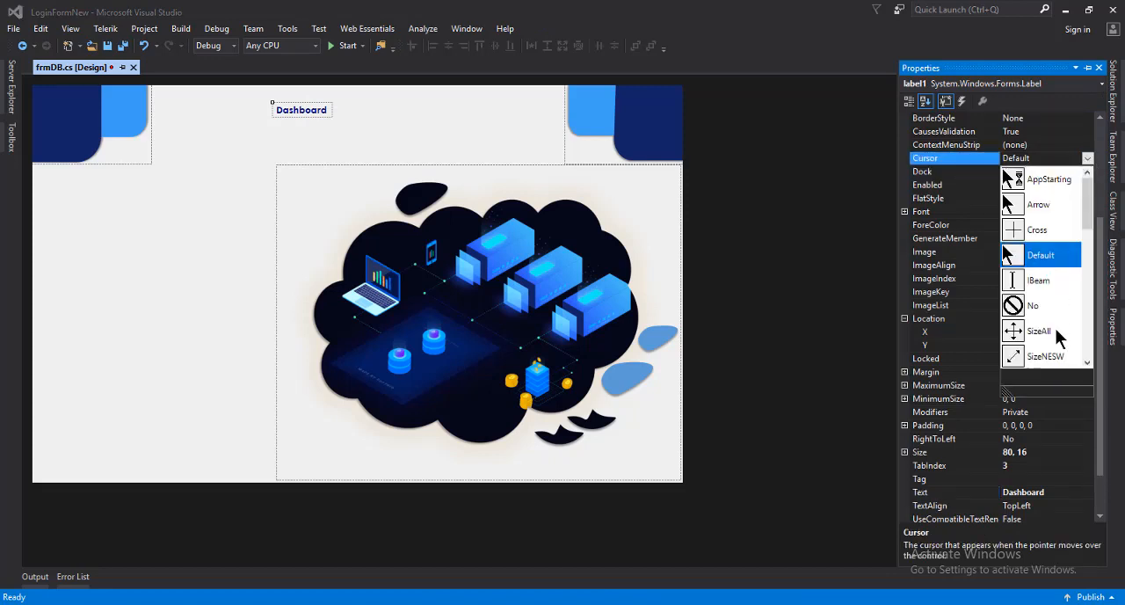
scroll(1054, 328, "down", 4)
left_click(1045, 361)
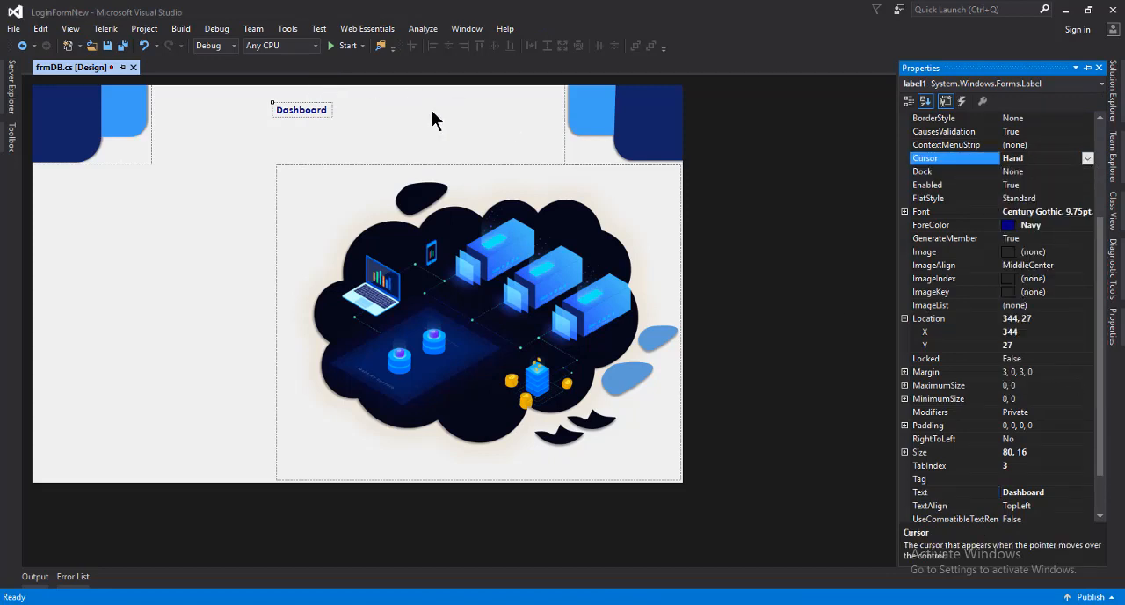
left_click(348, 124)
Increase the Dashboard label's font size to 11, keeping Century Gothic Bold
left_click(297, 107)
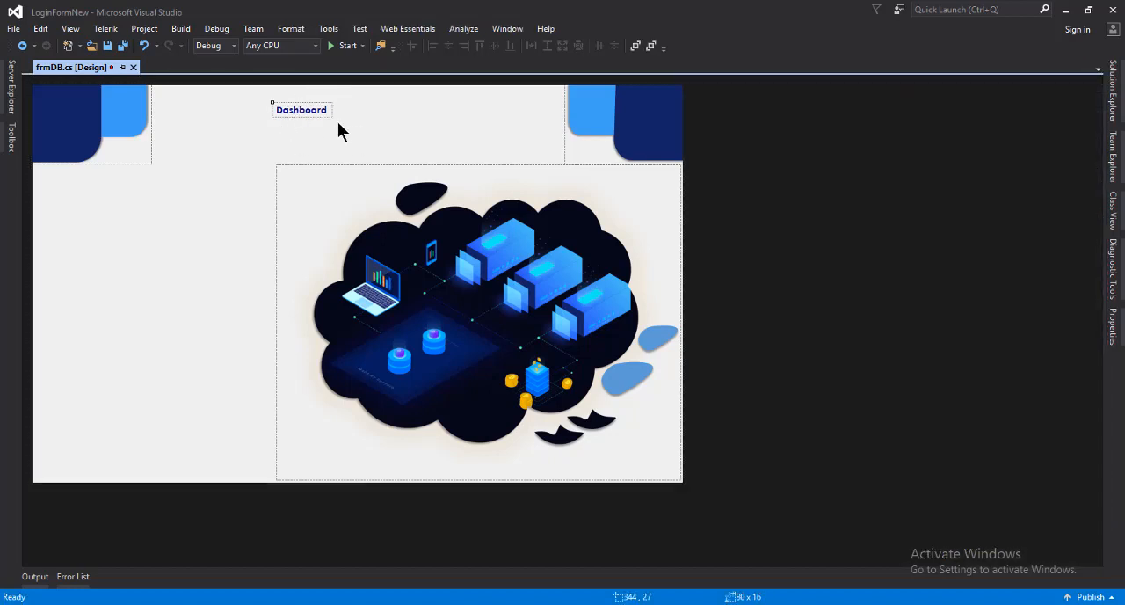
right_click(306, 109)
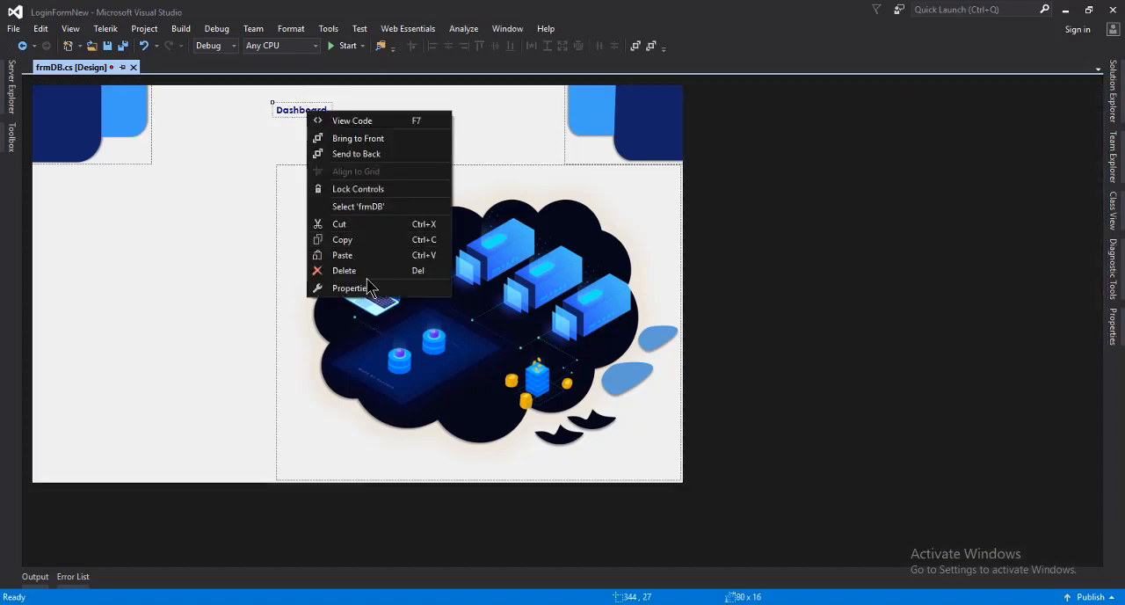
left_click(372, 289)
left_click(1083, 213)
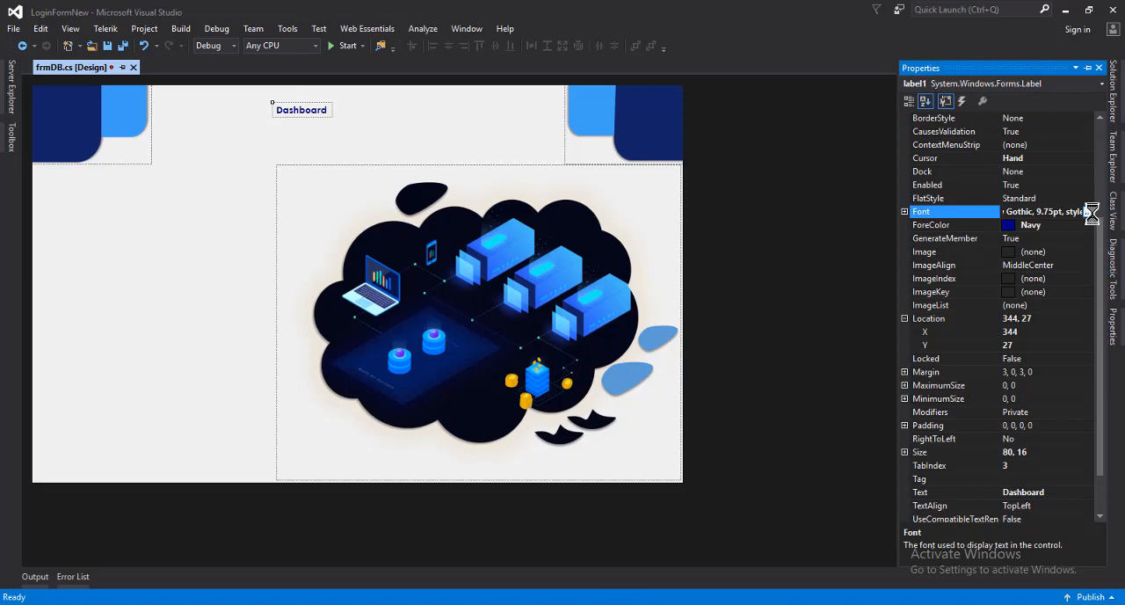
left_click(1088, 212)
left_click(631, 188)
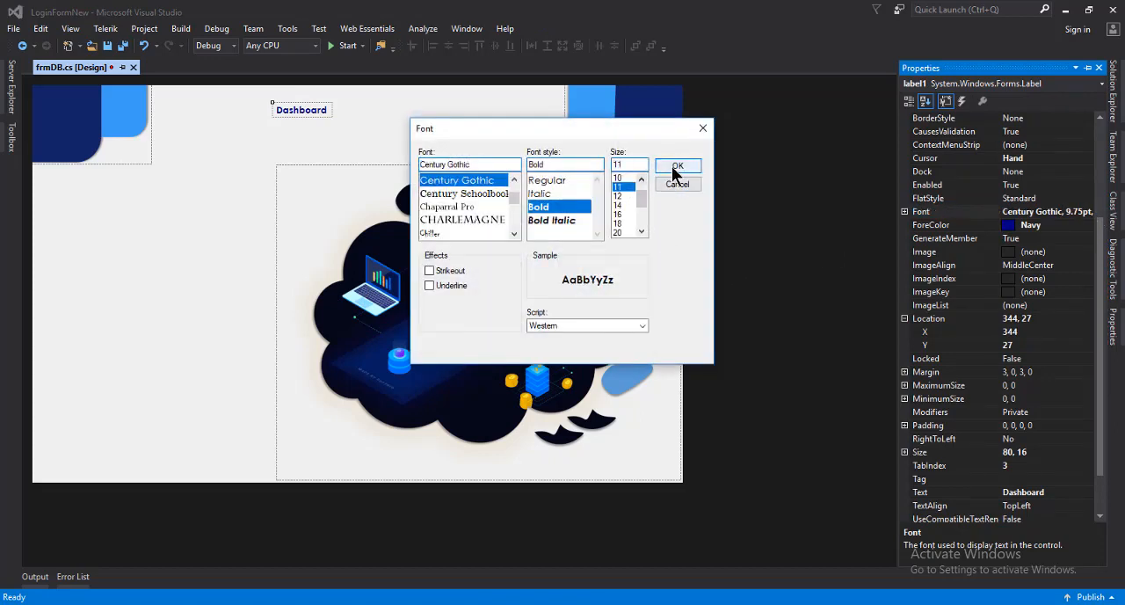
left_click(677, 167)
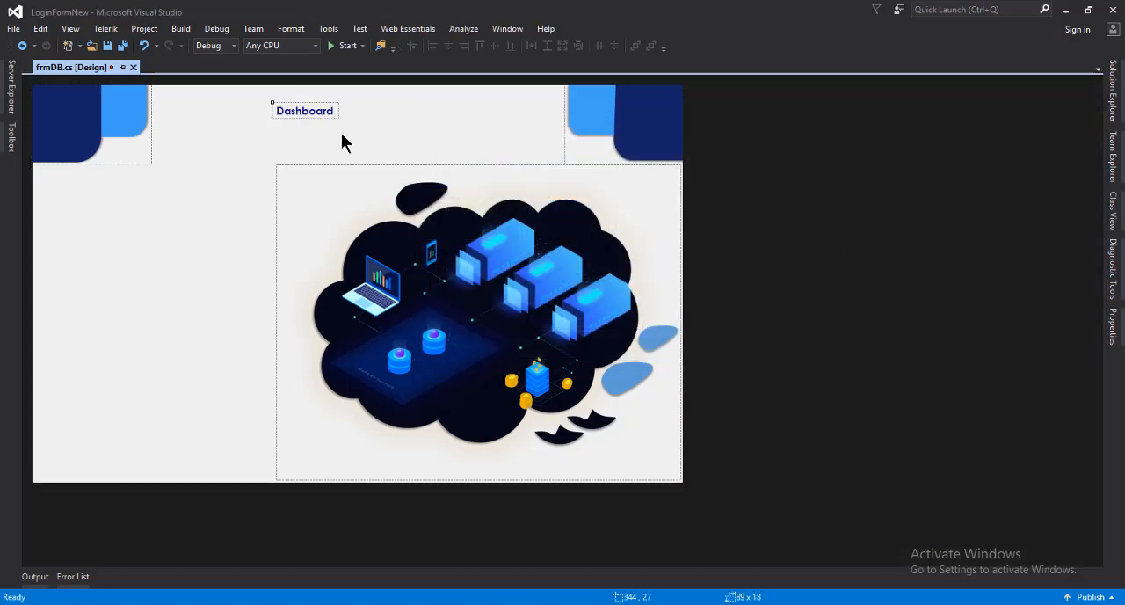
Duplicate the Dashboard label and place the copy beside it on the same line at about 452, 27
left_click(315, 110)
right_click(315, 112)
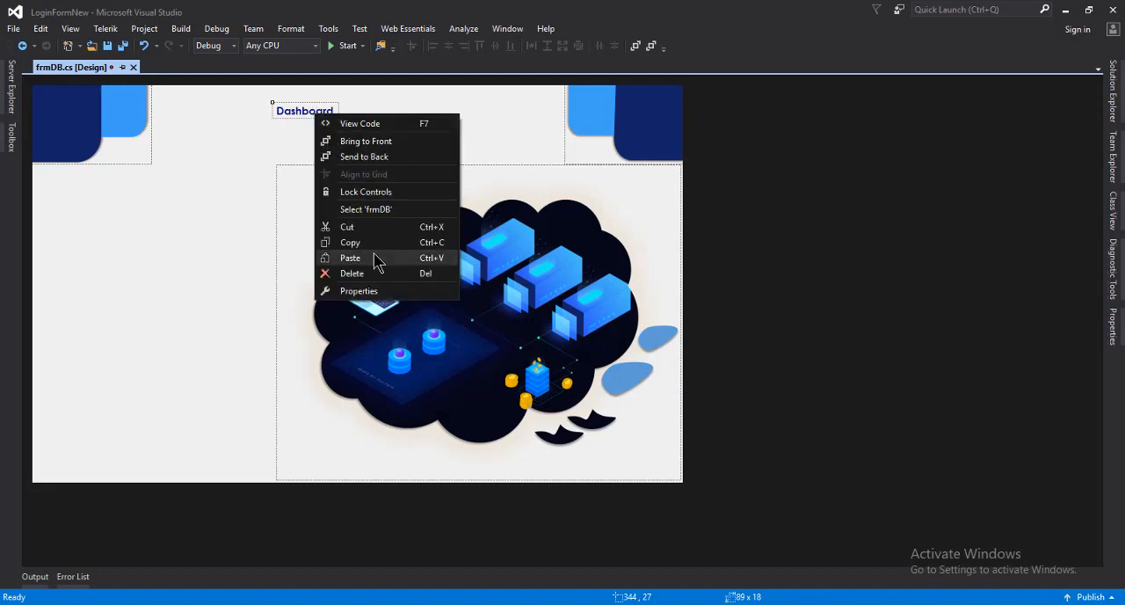
left_click(378, 208)
right_click(392, 134)
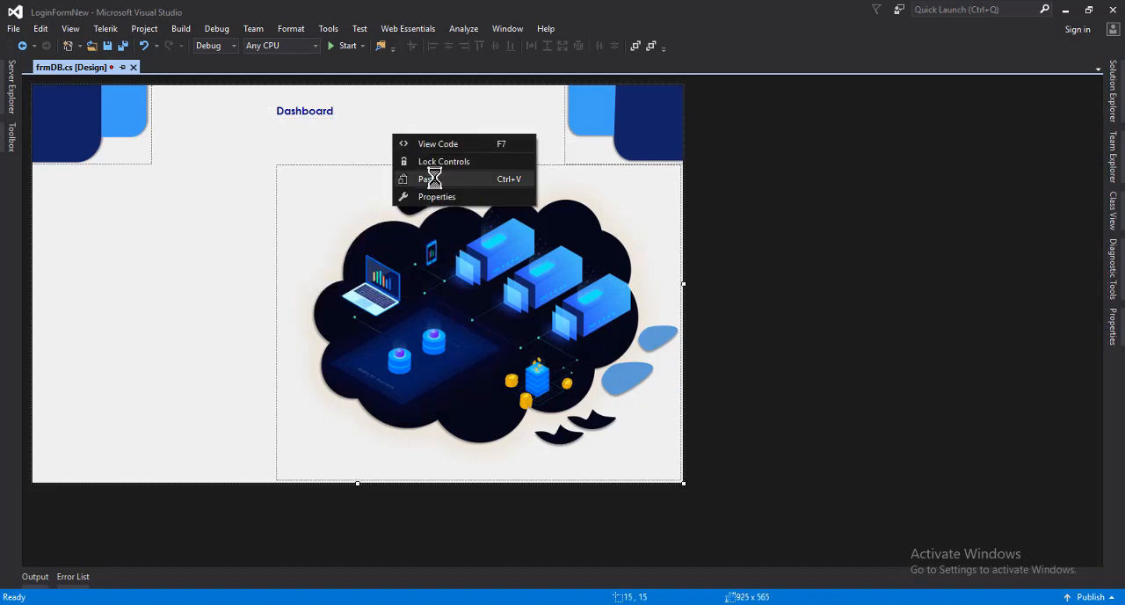
left_click(428, 179)
left_click_drag(356, 284, 386, 115)
Change the copied label's text to Ecosystem
right_click(388, 113)
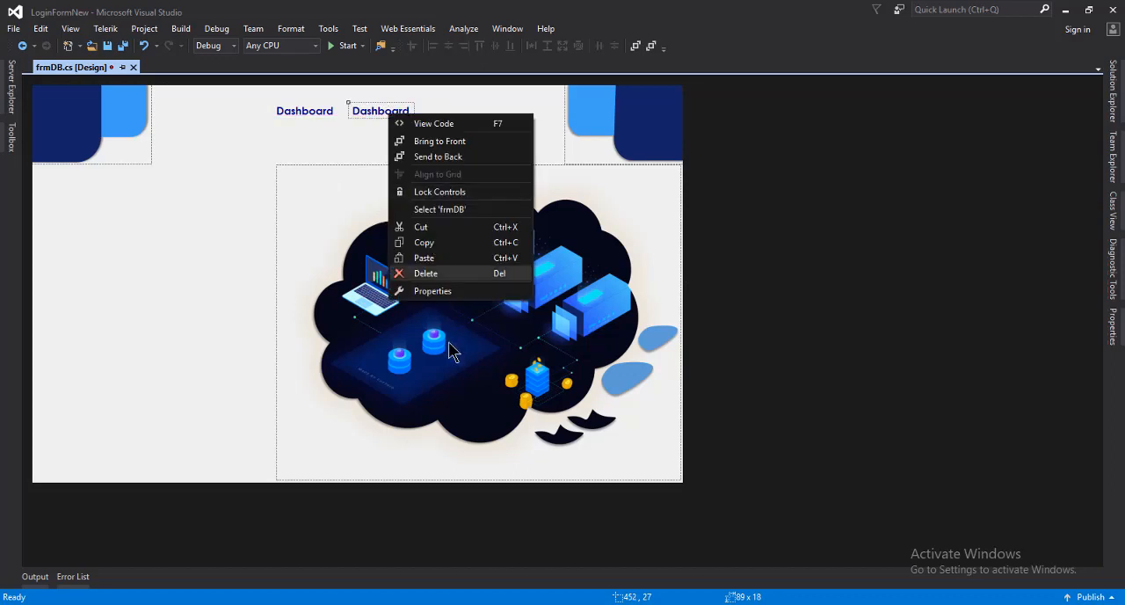
left_click(439, 292)
left_click(1052, 466)
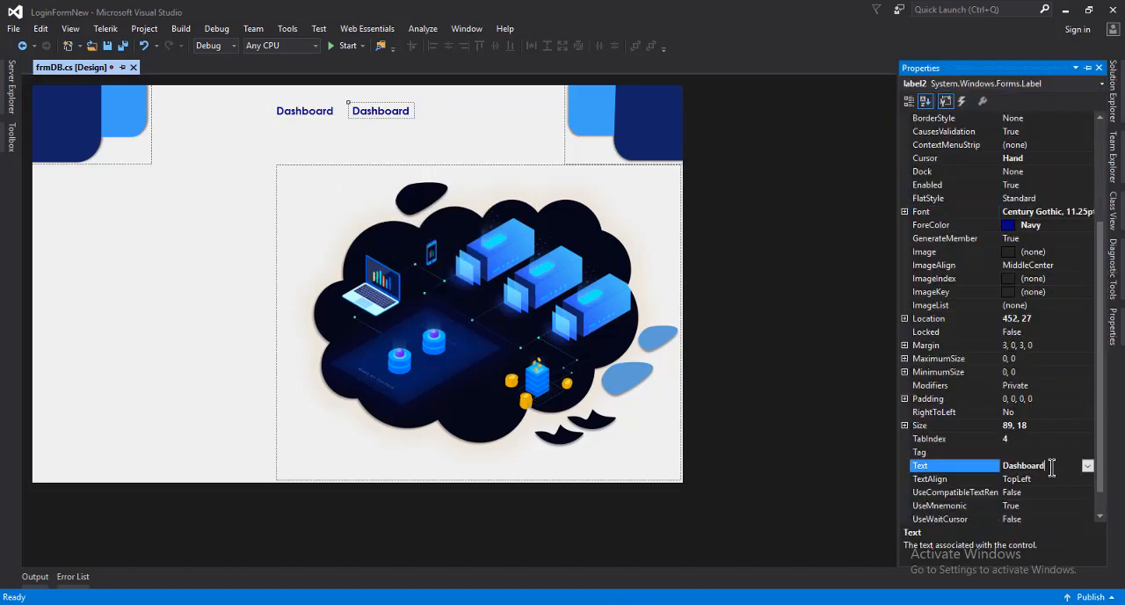
left_click_drag(1051, 467, 1001, 467)
type("Ecosystem")
key("Return")
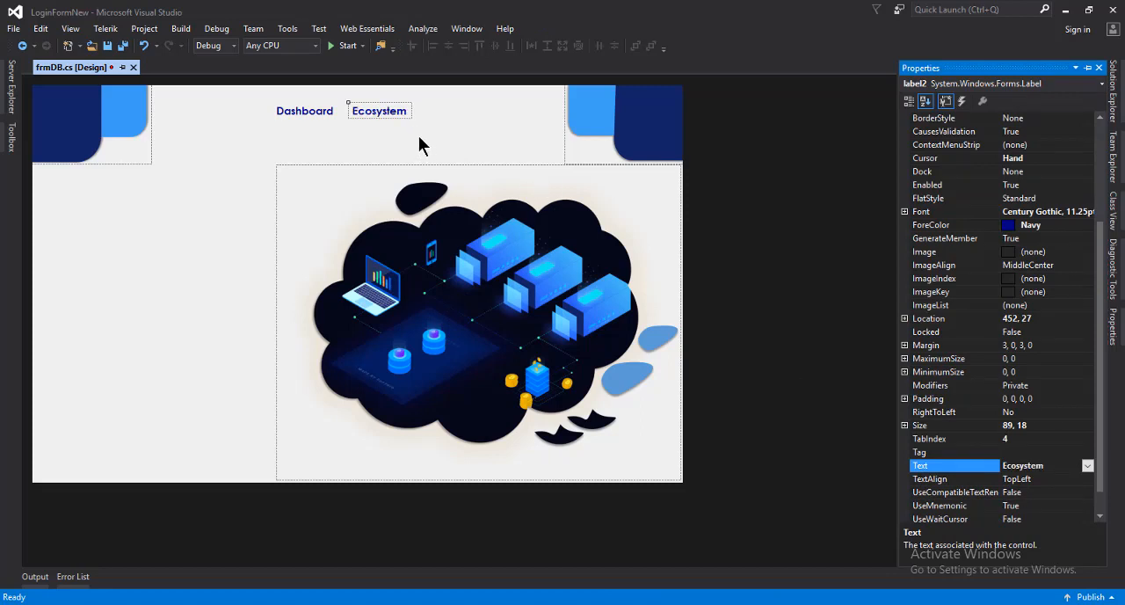
Duplicate the Ecosystem label and place the copy beside it on the same line at about 559, 27
right_click(384, 112)
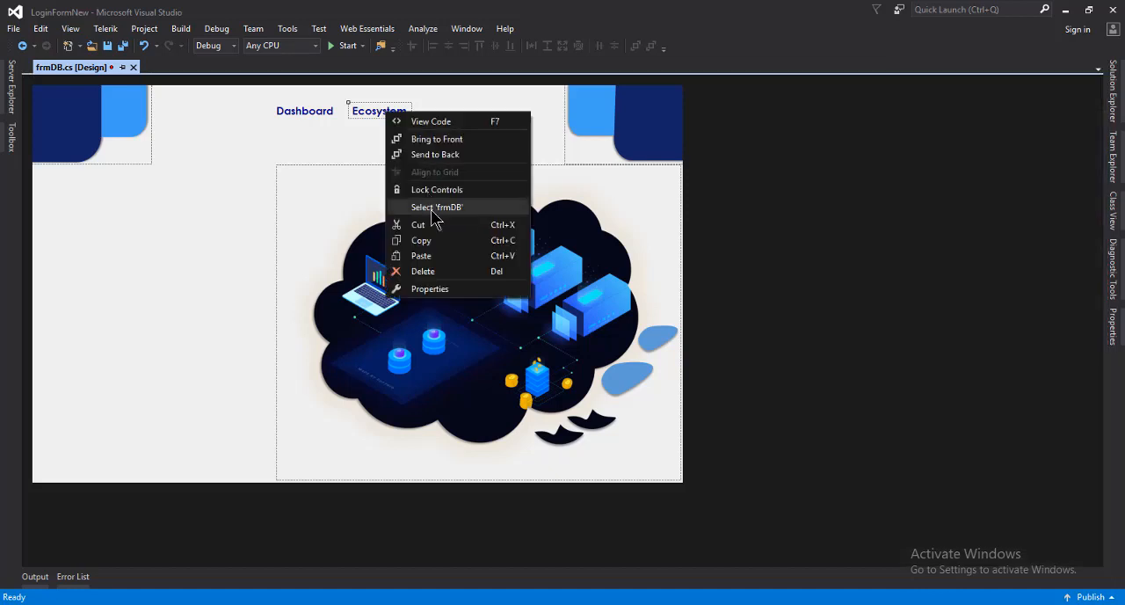
left_click(440, 243)
right_click(462, 128)
left_click(498, 168)
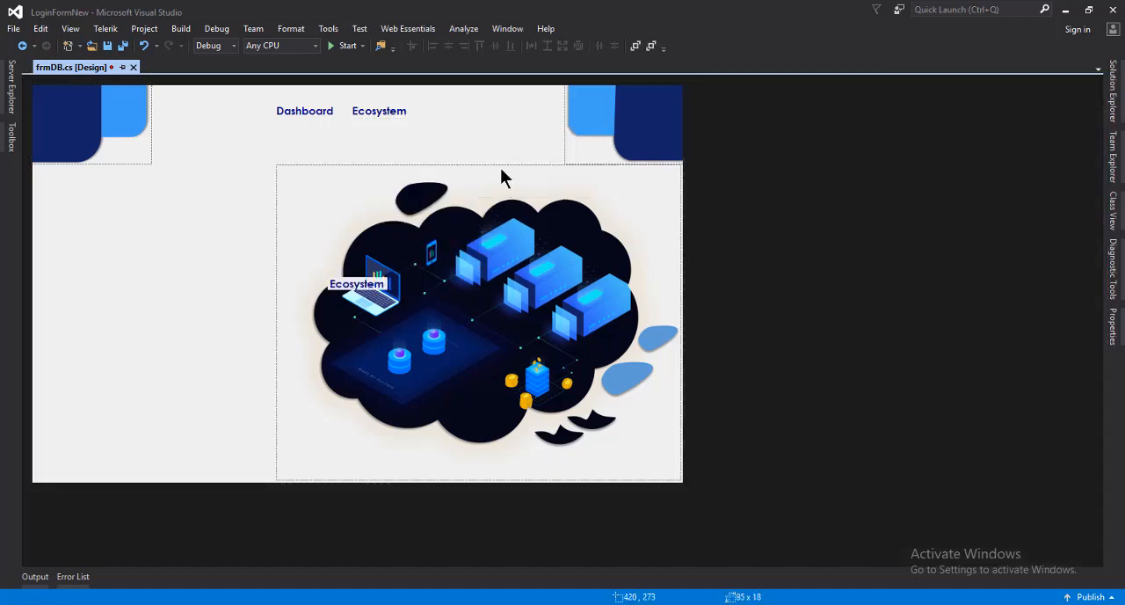
left_click_drag(351, 283, 467, 112)
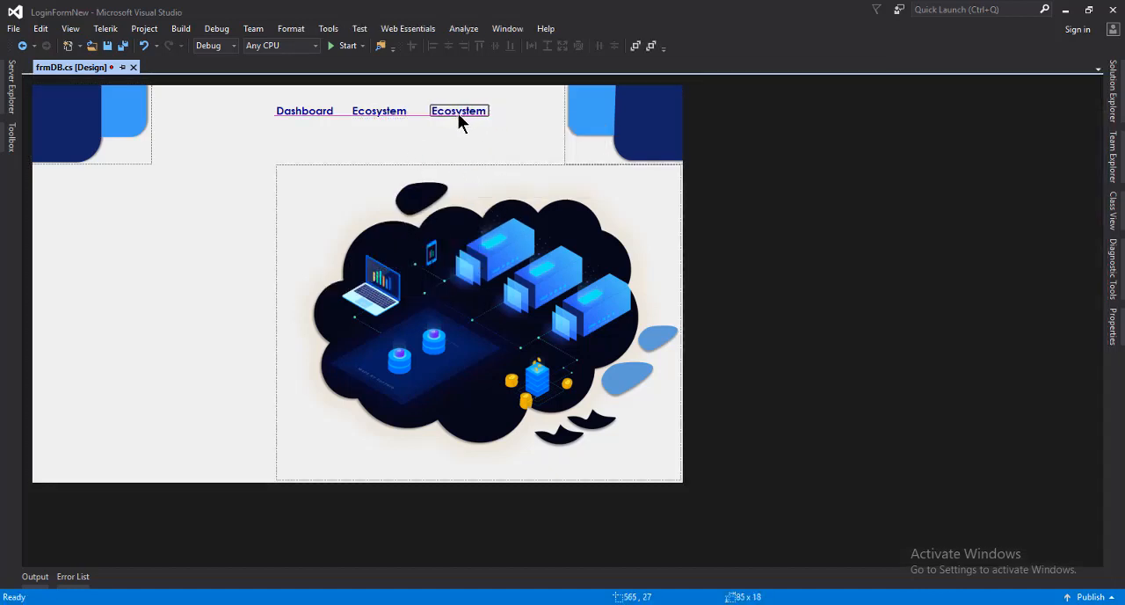
Change the third label's text to Support and nudge it to about 557, 27
right_click(454, 113)
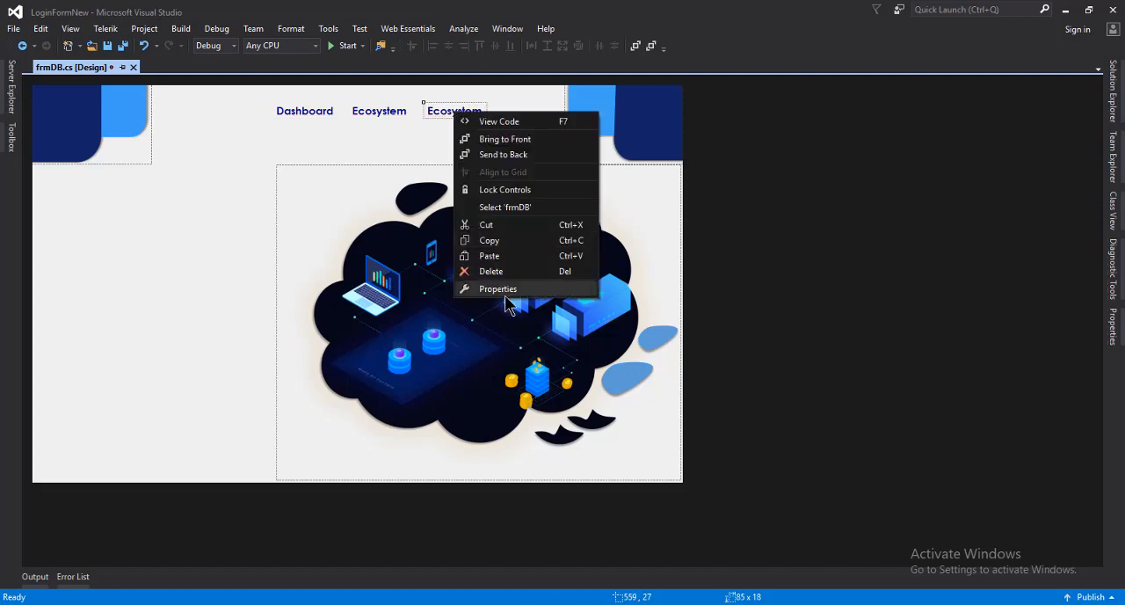
left_click(506, 288)
left_click(1051, 465)
type("S")
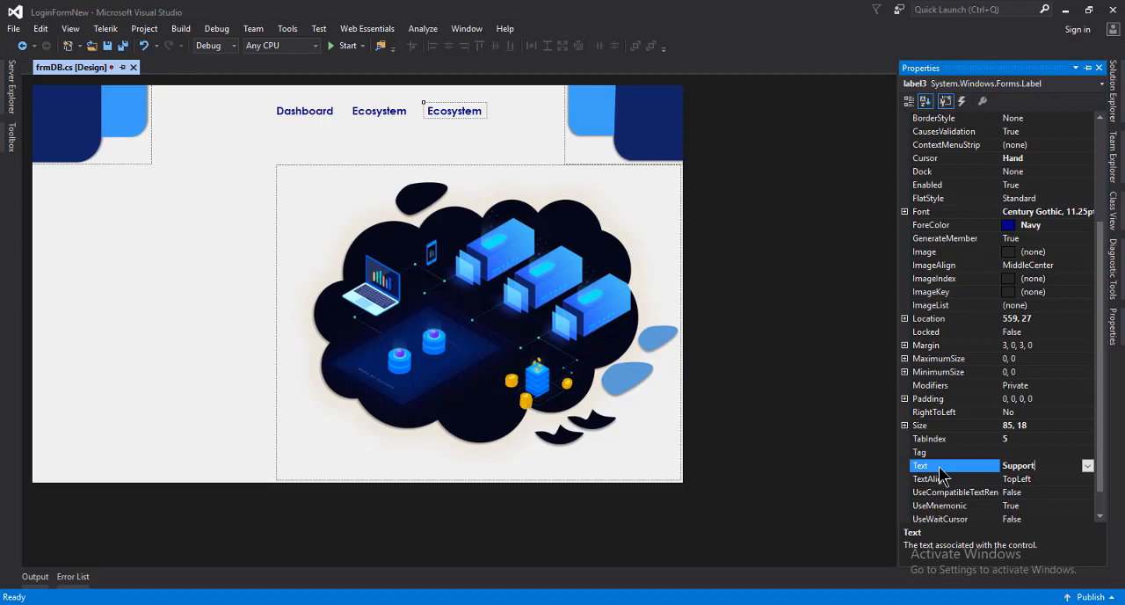
type("upport")
key("Return")
left_click_drag(452, 112, 451, 111)
Duplicate the Support label and place the copy just below it at about 566, 74
right_click(456, 111)
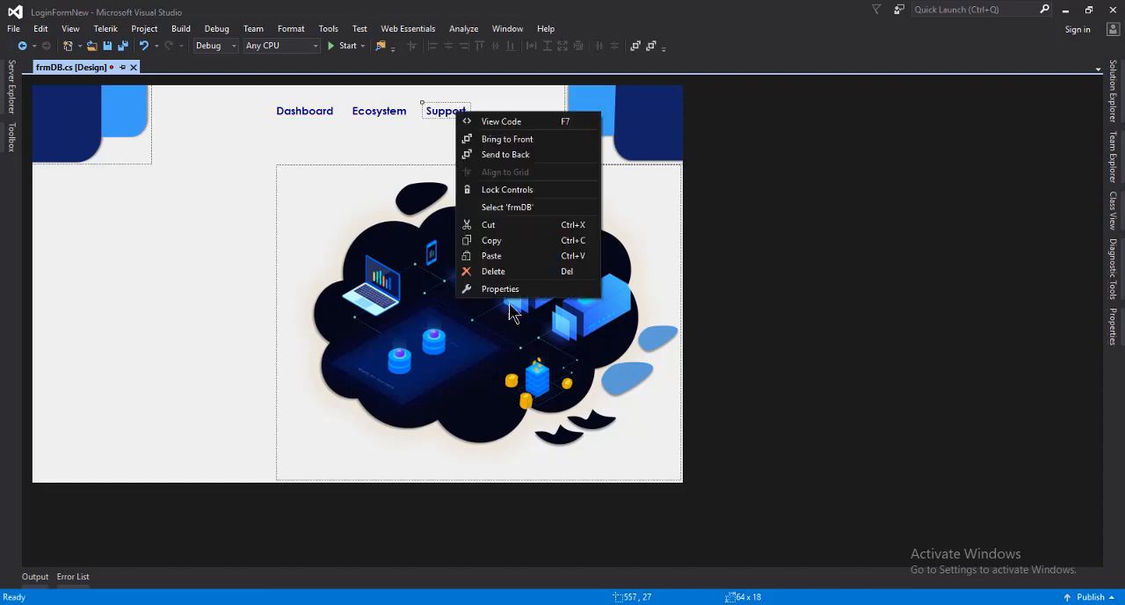
left_click(498, 241)
right_click(499, 175)
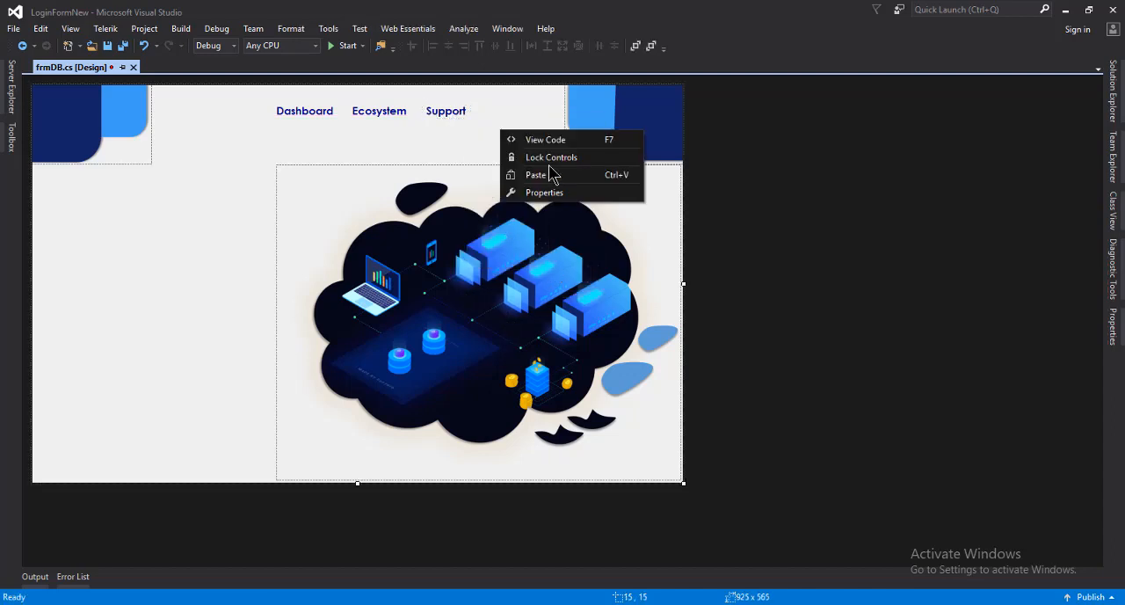
left_click(518, 171)
right_click(361, 286)
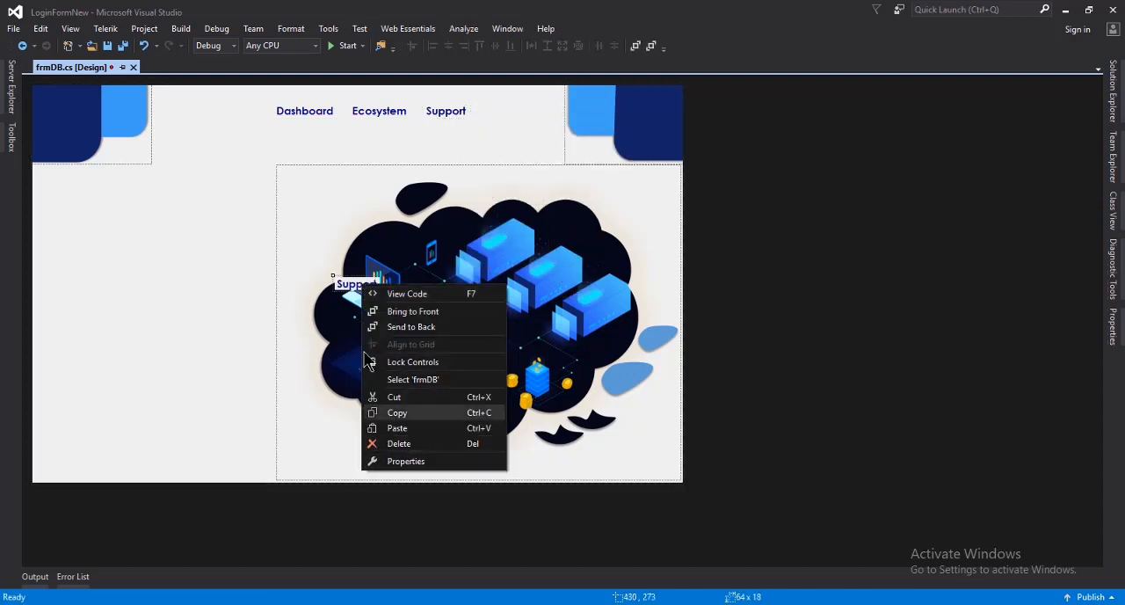
left_click_drag(350, 288, 441, 143)
Change the text of the label below Support to Pricing
right_click(439, 146)
left_click(479, 322)
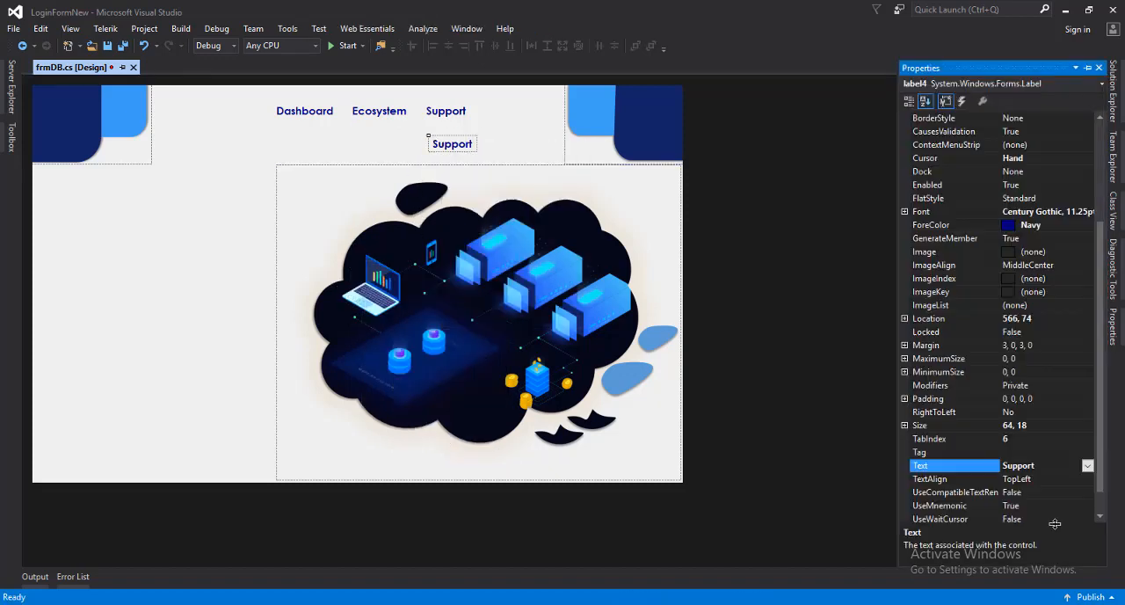
left_click(975, 467)
type("R")
type("ricing")
key("Return")
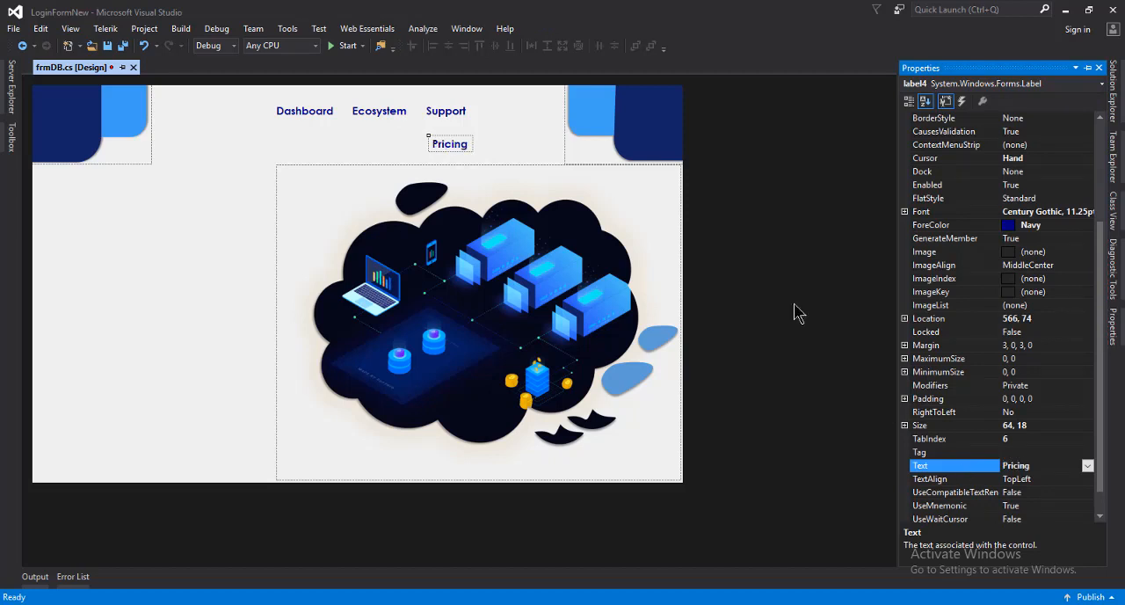
Move the Support label to about 654, 27 and place the Pricing label between Ecosystem and Support at about 559, 27
left_click_drag(454, 110, 517, 112)
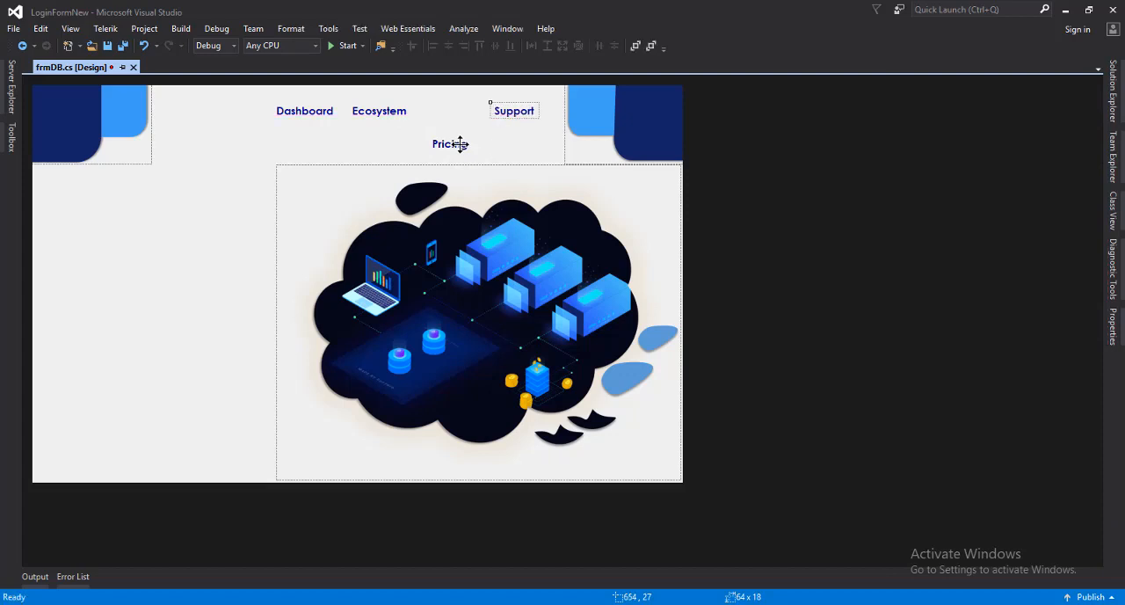
left_click_drag(460, 143, 452, 118)
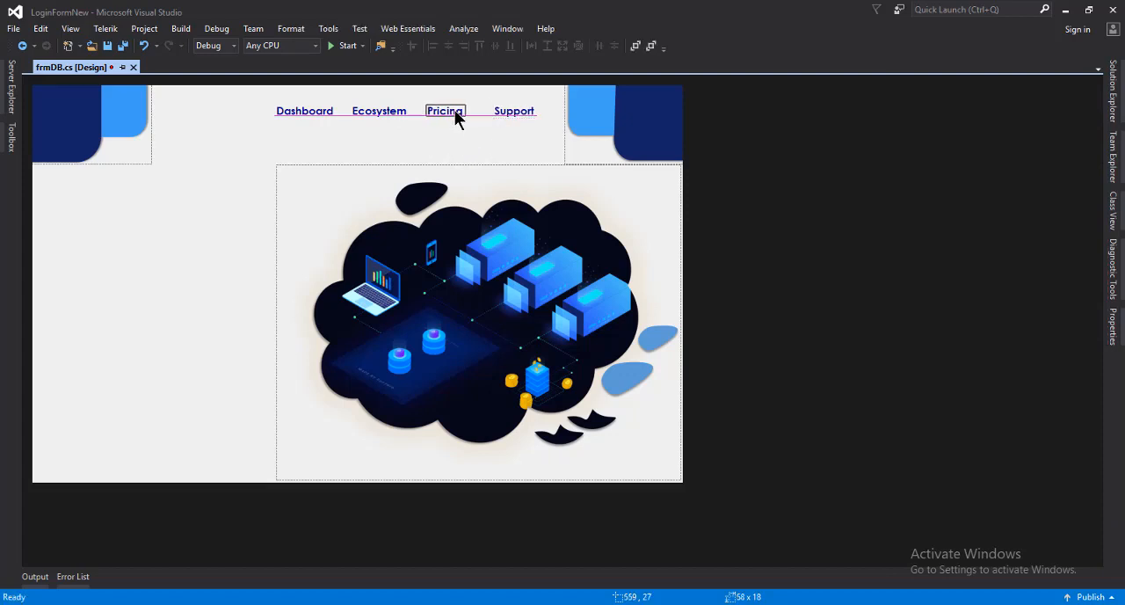
Tighten the spacing before Support, shift the navigation labels closer to the upper-right decoration, and save the form
left_click_drag(516, 112, 279, 93)
left_click(503, 123)
left_click_drag(506, 110, 530, 115)
left_click(492, 132)
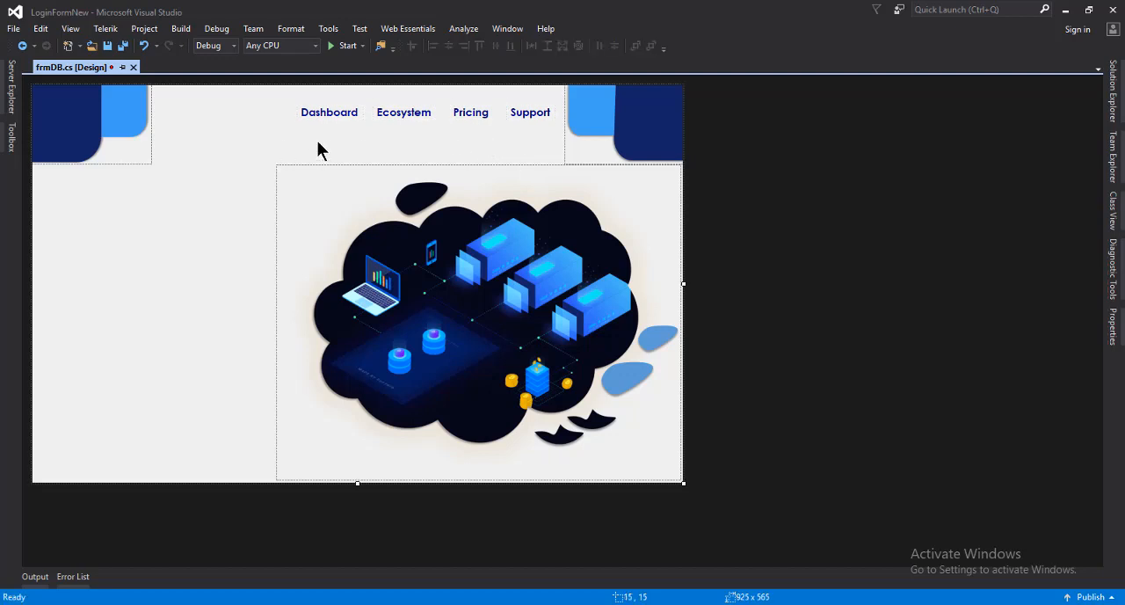
key("ctrl+s")
Nudge the Ecosystem label slightly to the right to even out the spacing between the navigation labels
left_click(425, 117)
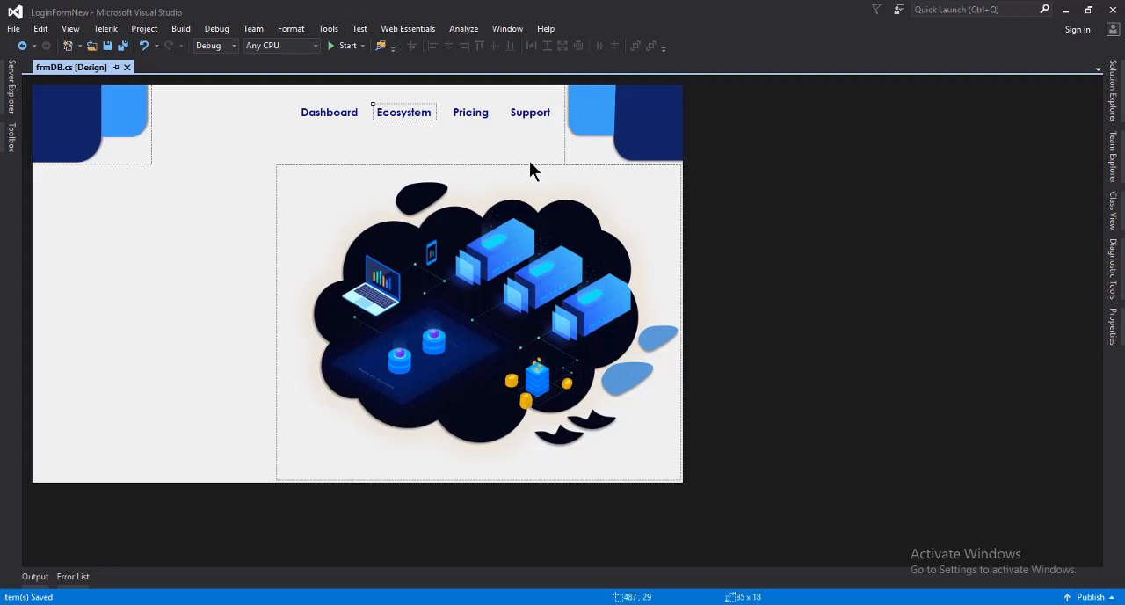
key("Right")
key("Right")
left_click(479, 151)
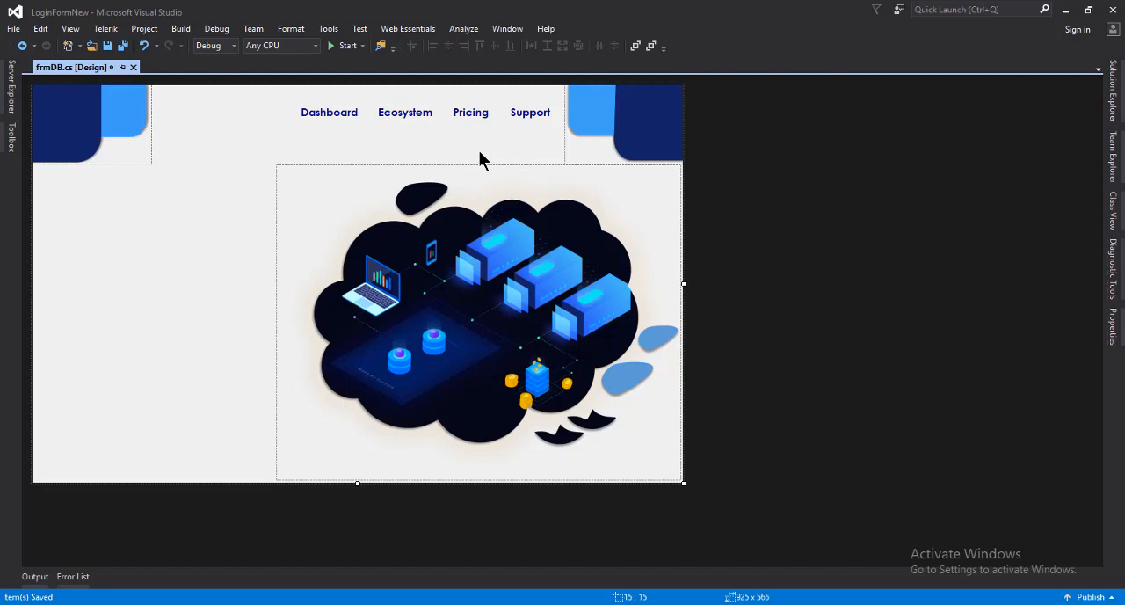
Add a Panel below the navigation labels at about 393, 69 and shrink it to about 200 x 10
left_click(11, 138)
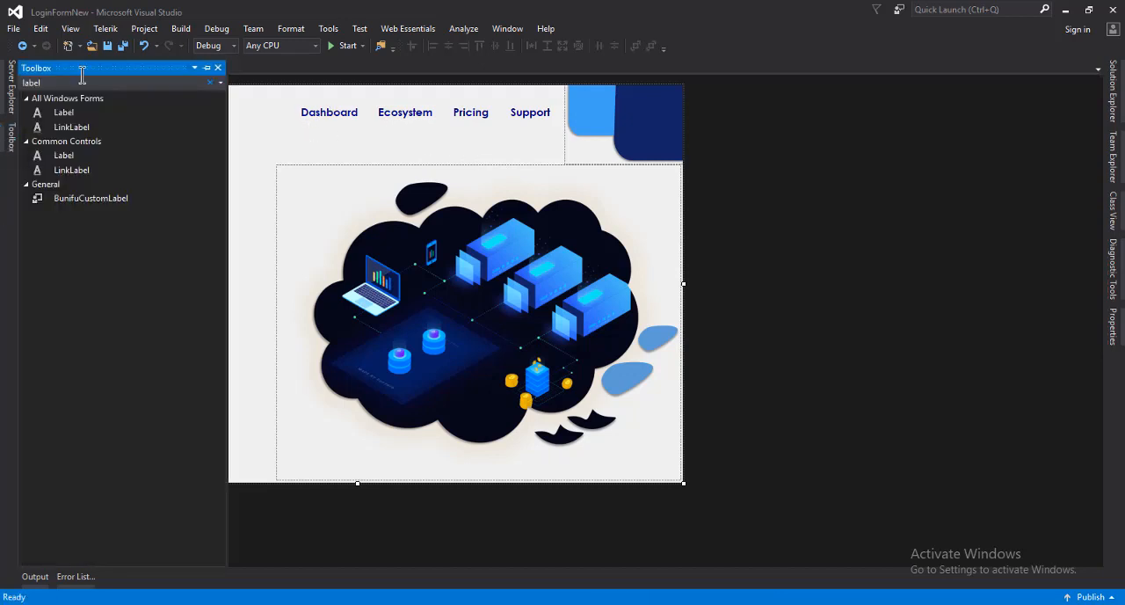
left_click(55, 82)
type("panel")
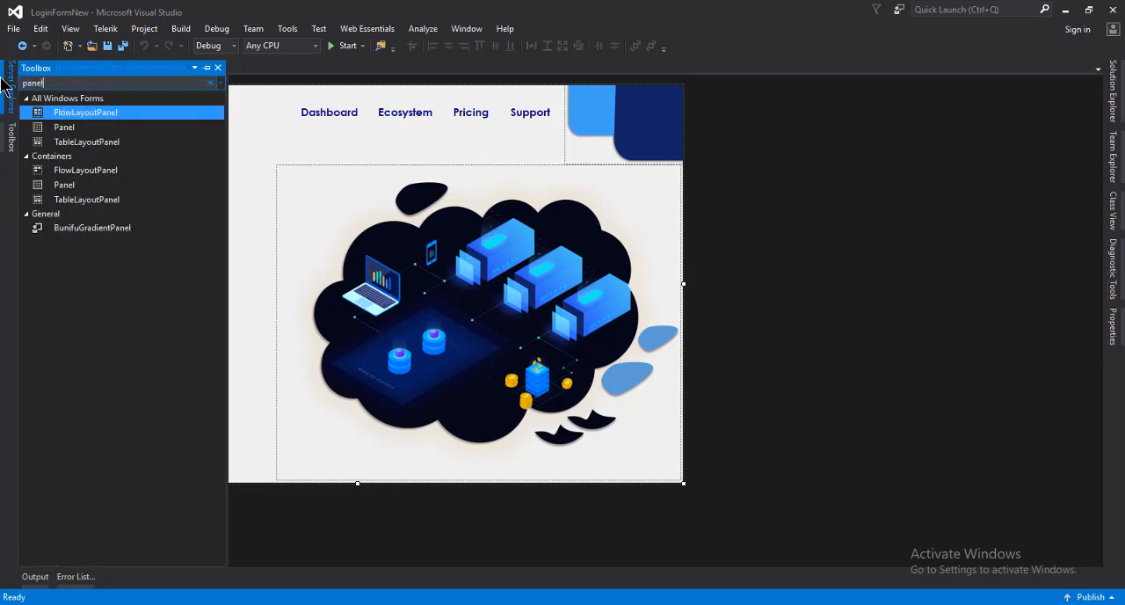
left_click_drag(64, 126, 313, 139)
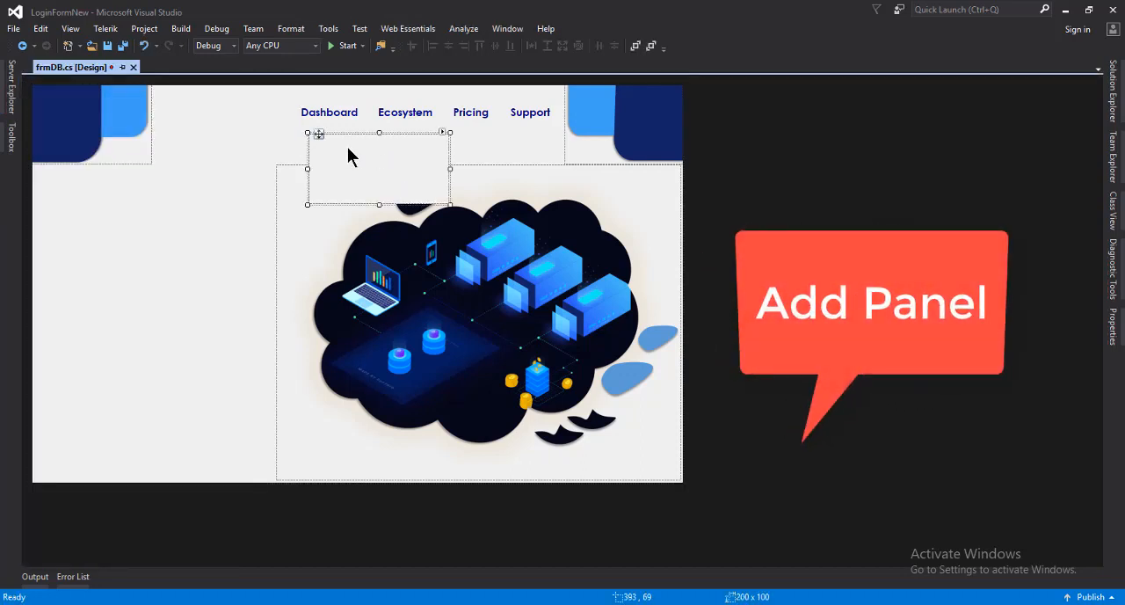
left_click_drag(379, 204, 380, 134)
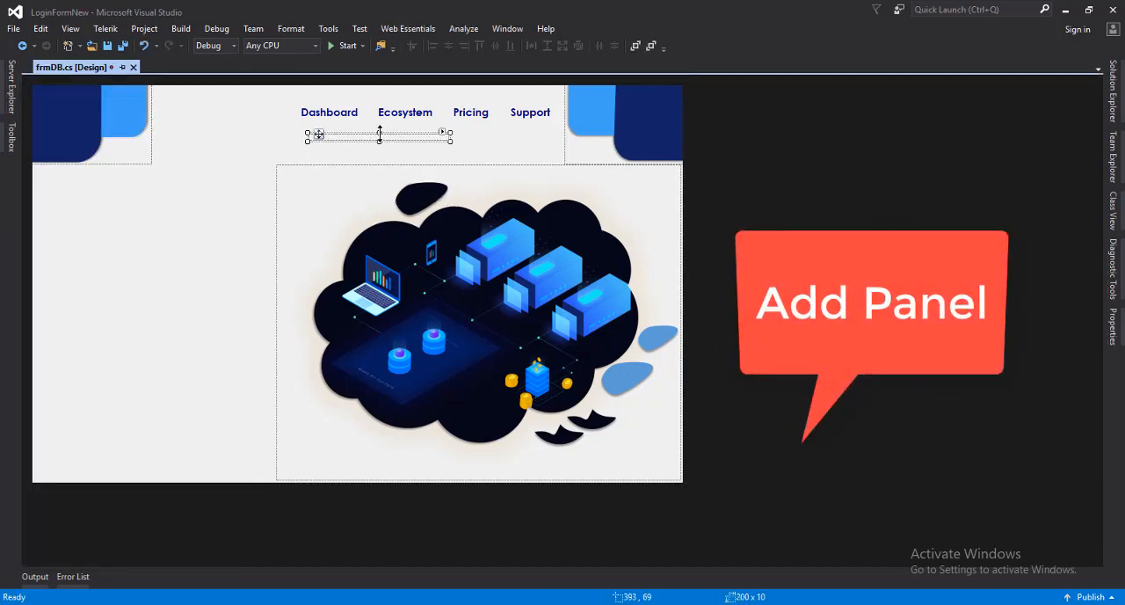
Set the new panel's tab index to 4 and its height to 4
right_click(379, 134)
left_click(411, 306)
left_click(1066, 333)
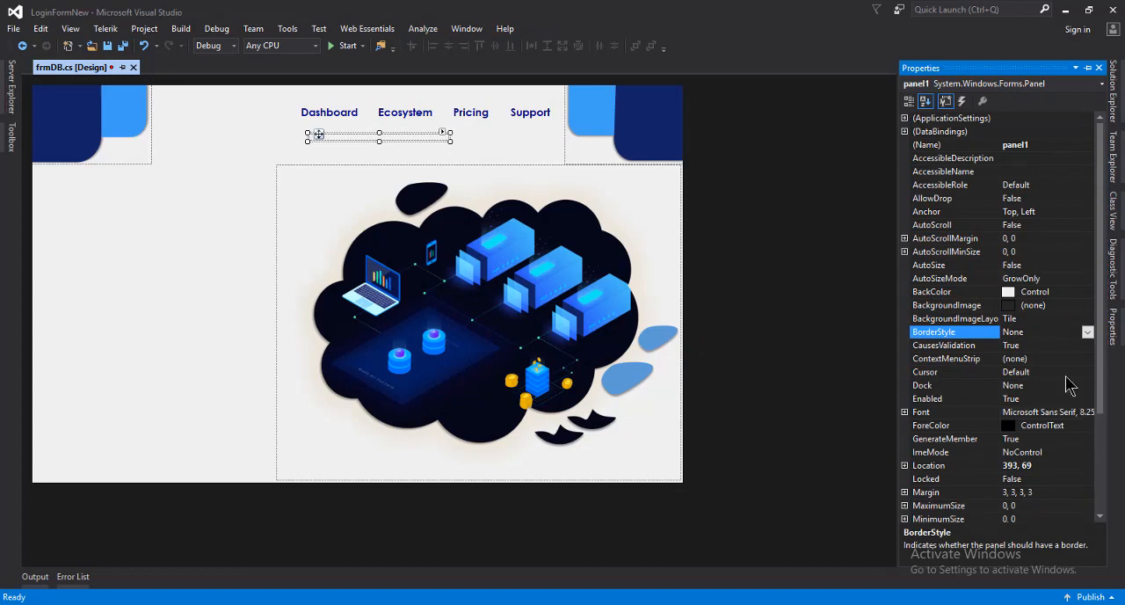
scroll(1088, 363, "down", 3)
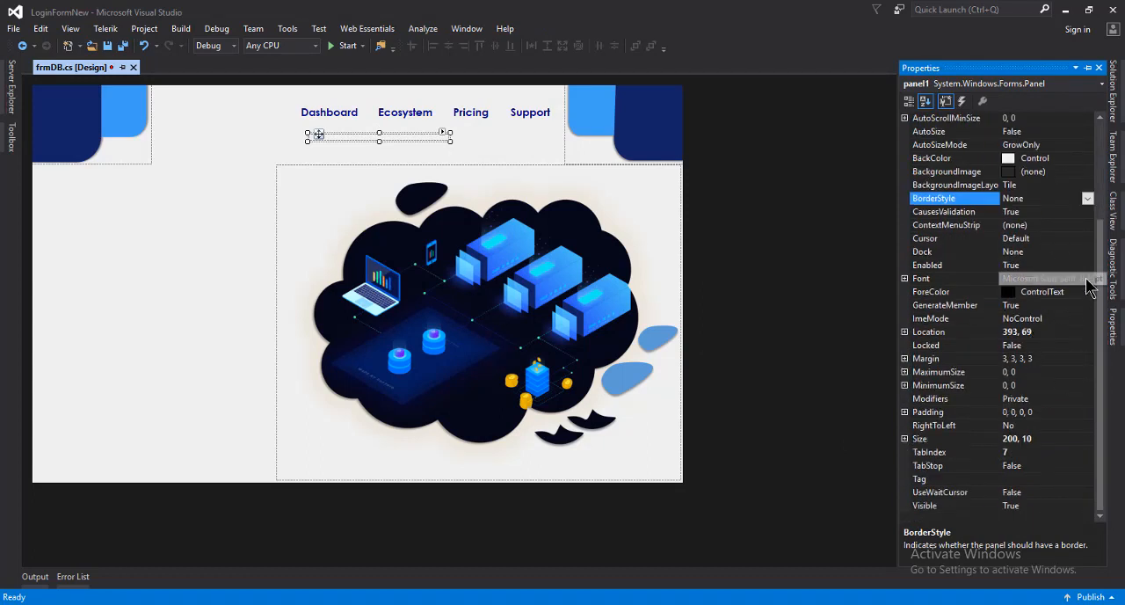
left_click(905, 439)
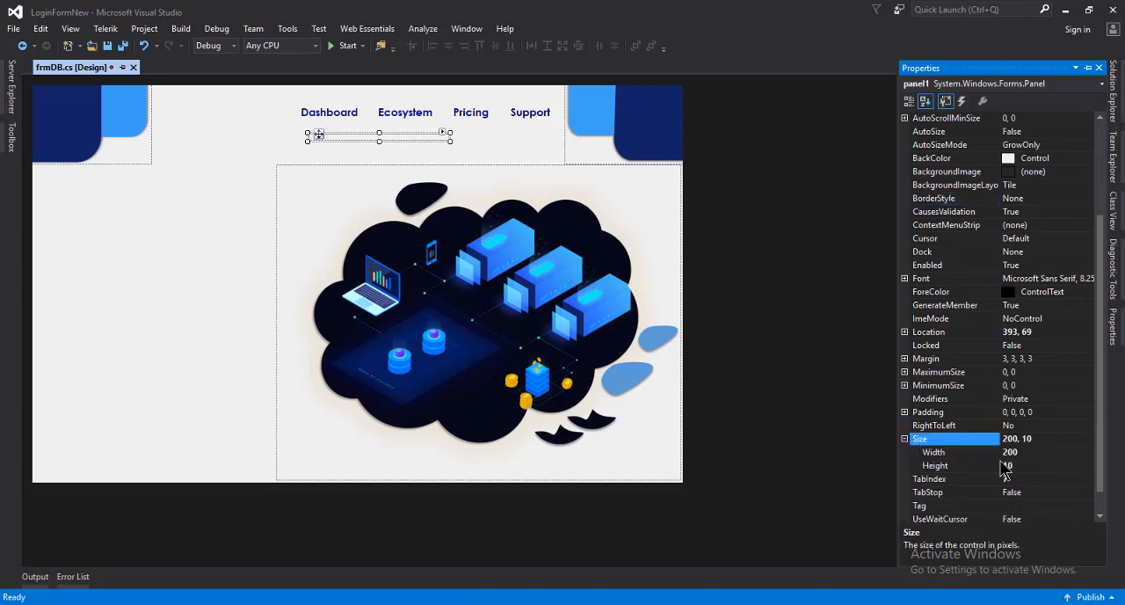
left_click(1006, 479)
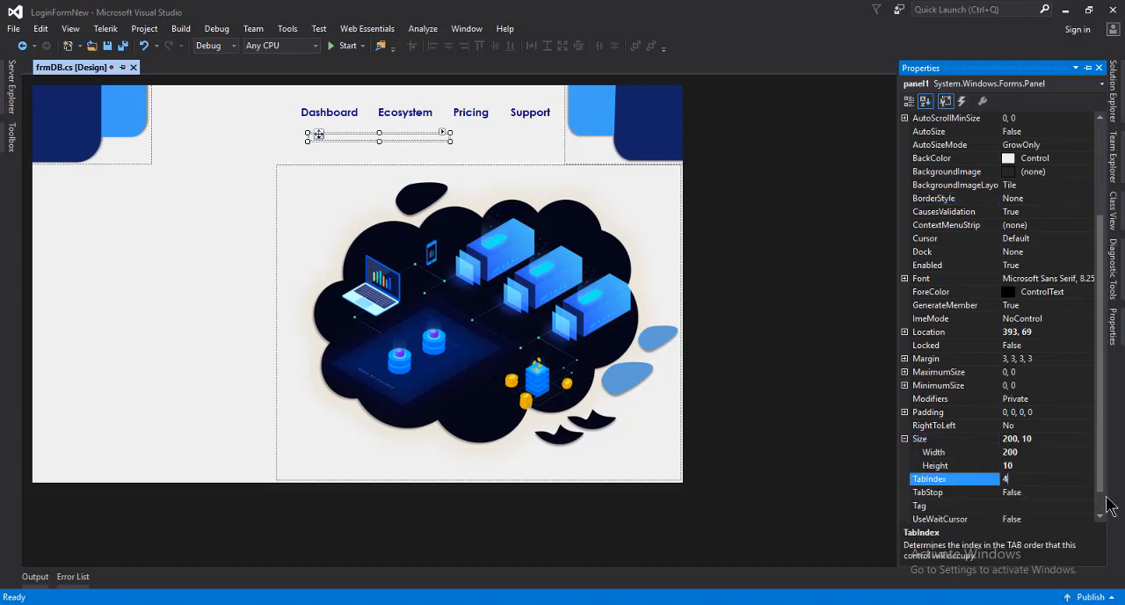
left_click(983, 466)
type("4")
key("Return")
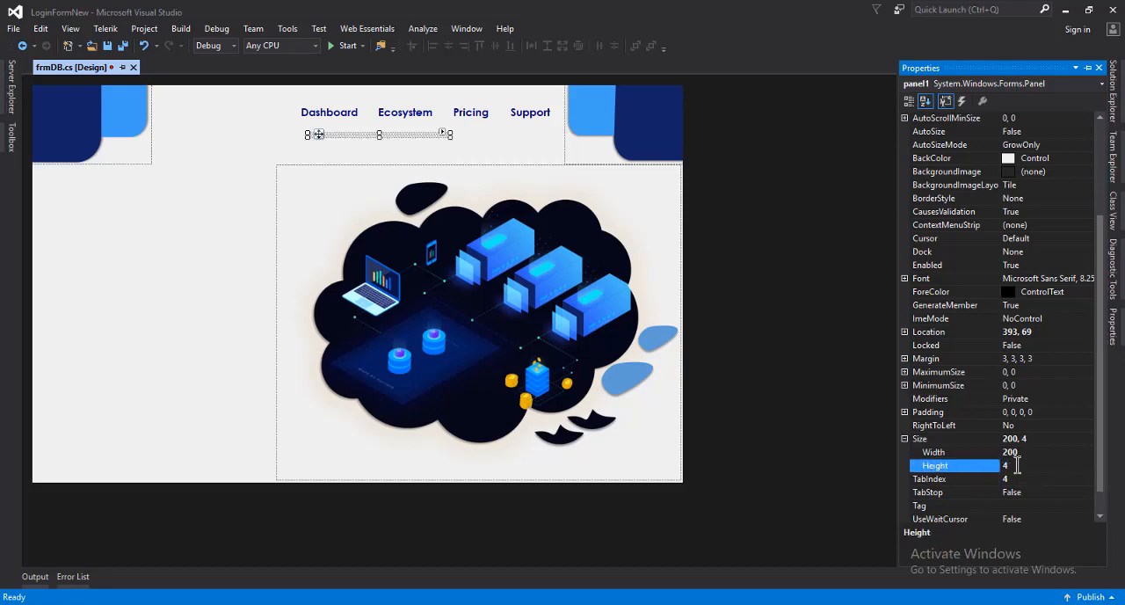
Set the panel's width to 10
left_click(978, 452)
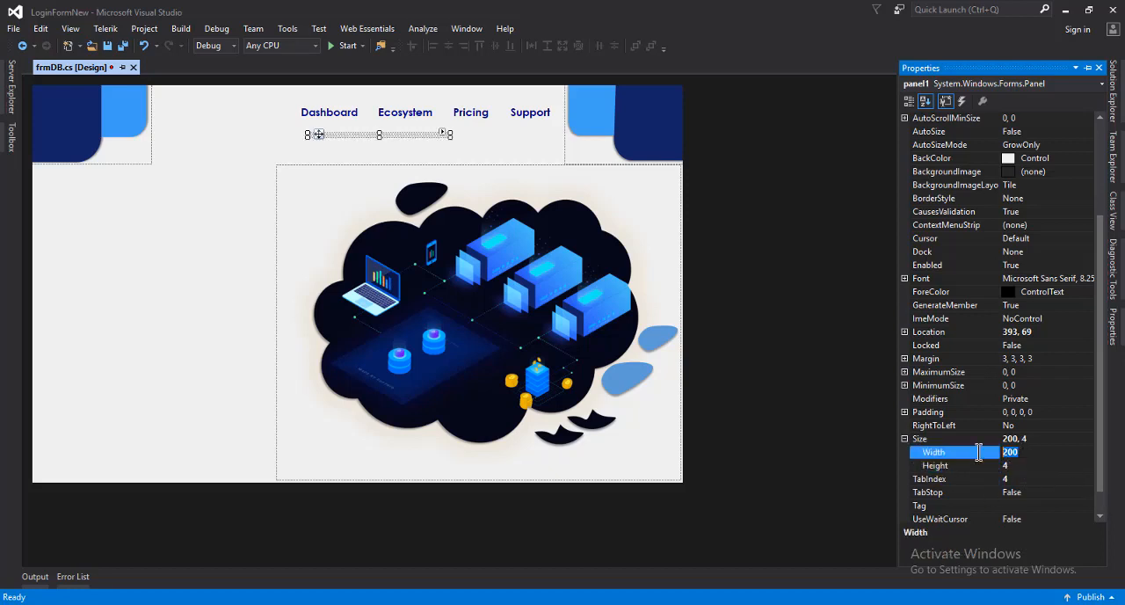
key("Return")
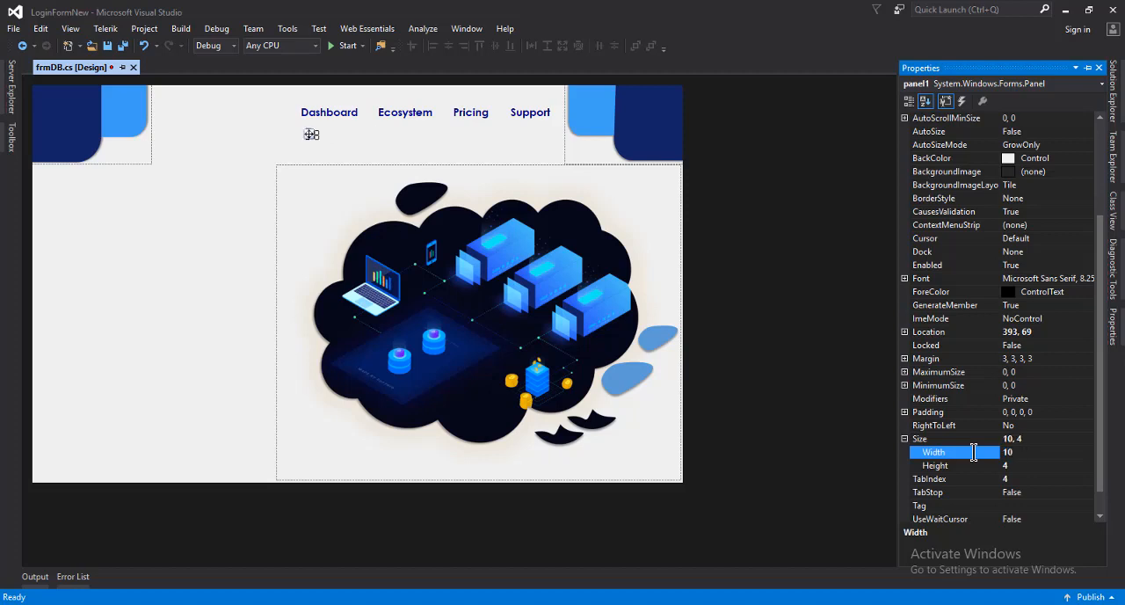
left_click(963, 452)
Move the panel directly beneath the Dashboard label at about 382, 50 and resize it to about 71 x 10
left_click(340, 145)
left_click(319, 134)
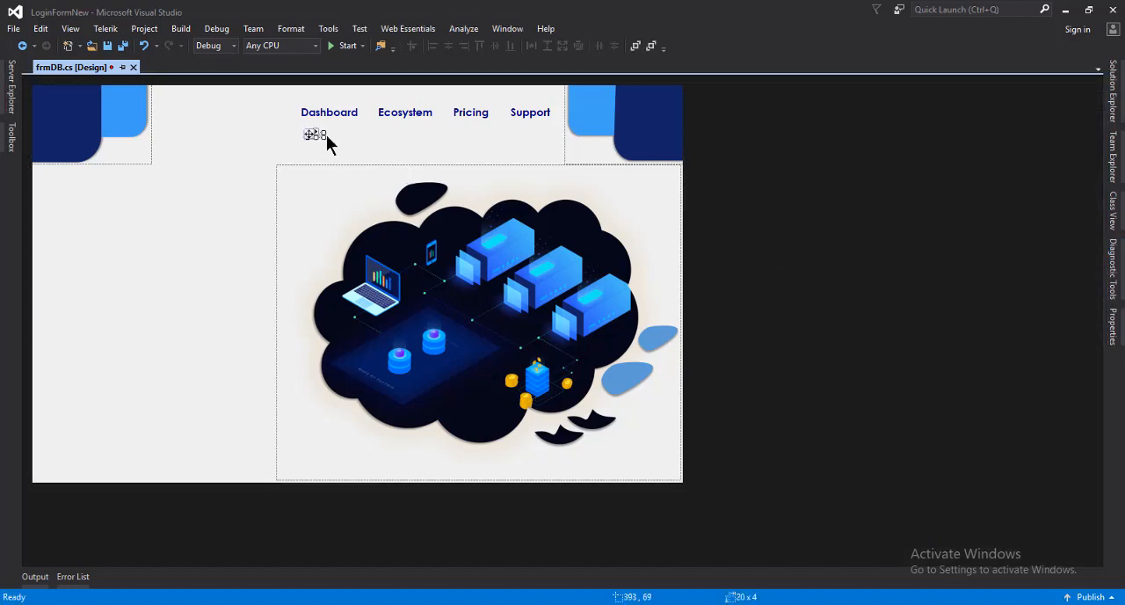
mouse_move(326, 129)
left_mouse_down()
mouse_move(358, 126)
mouse_move(365, 136)
mouse_move(310, 132)
left_mouse_up()
Set the height of the panel under Dashboard to 4 and its width to 60
right_click(335, 125)
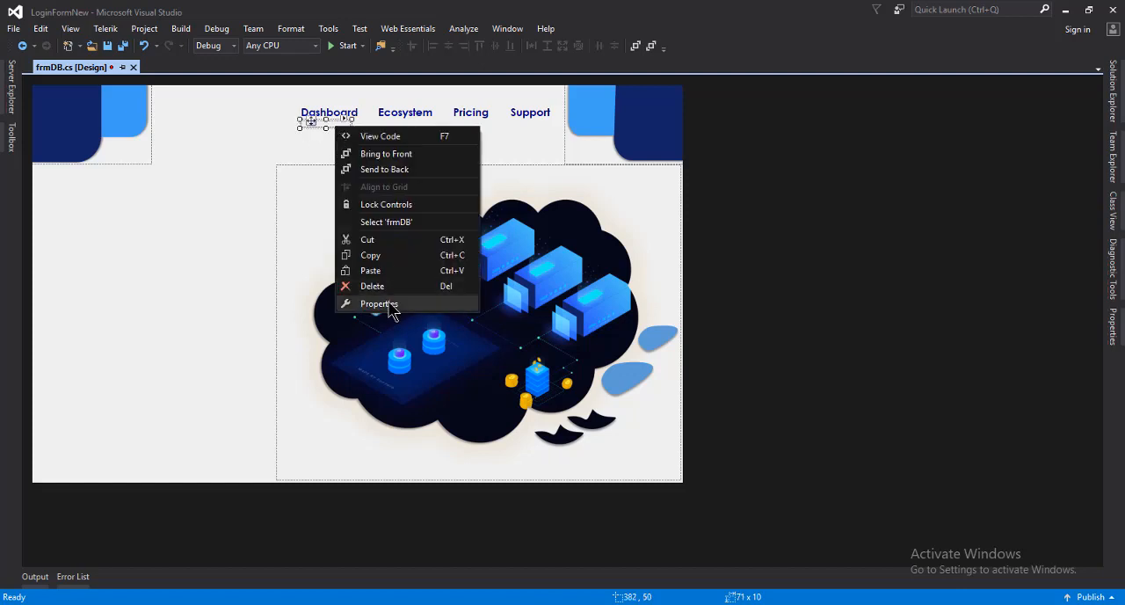
left_click(380, 303)
left_click(1023, 467)
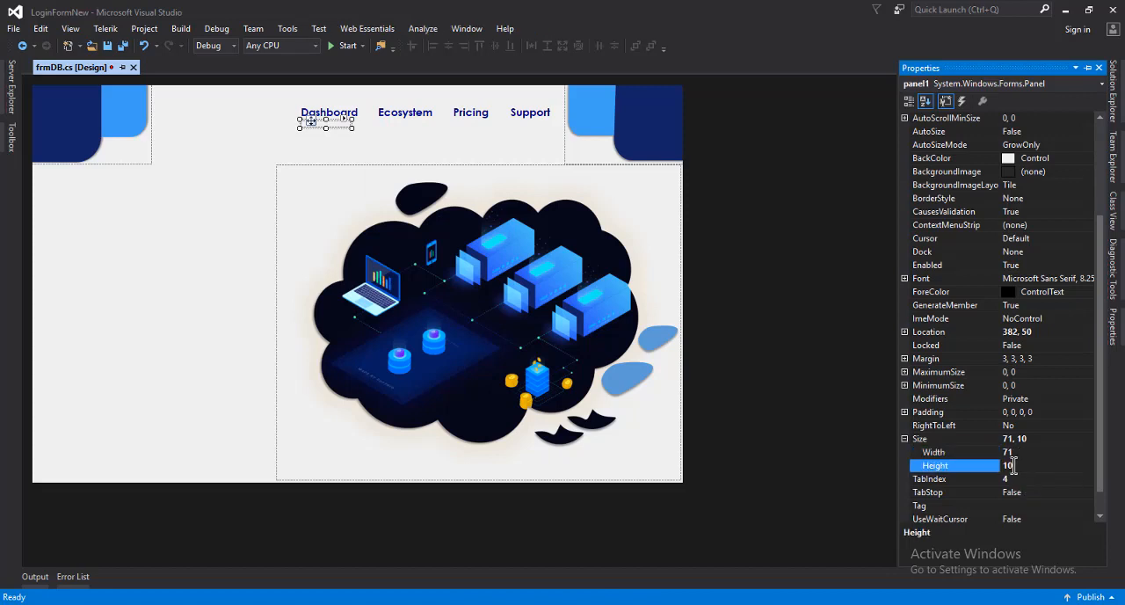
type("4")
key("Return")
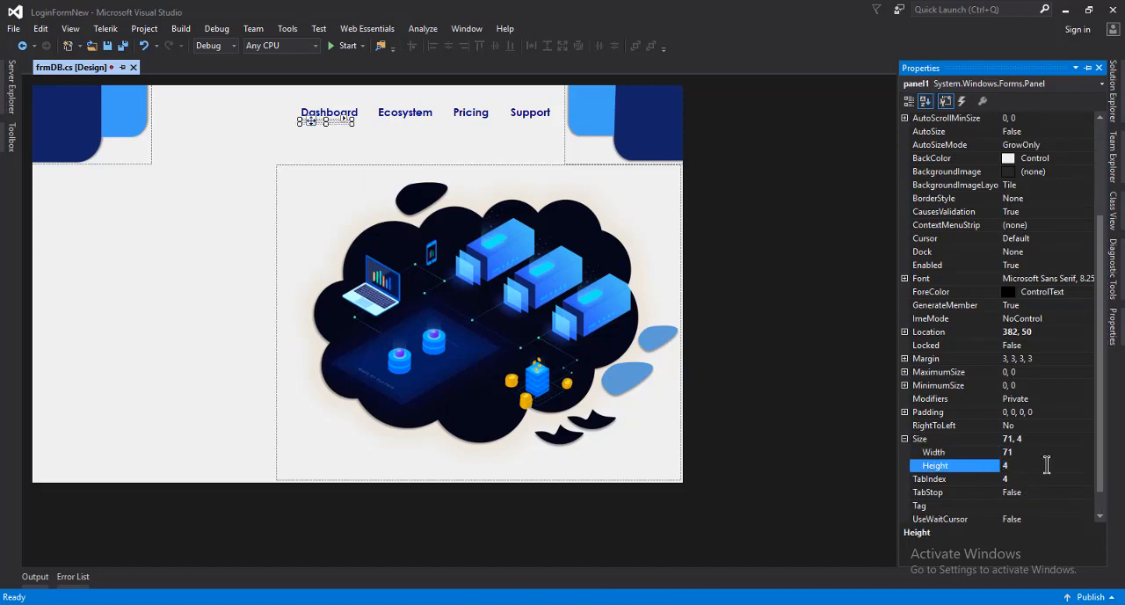
left_click(1010, 452)
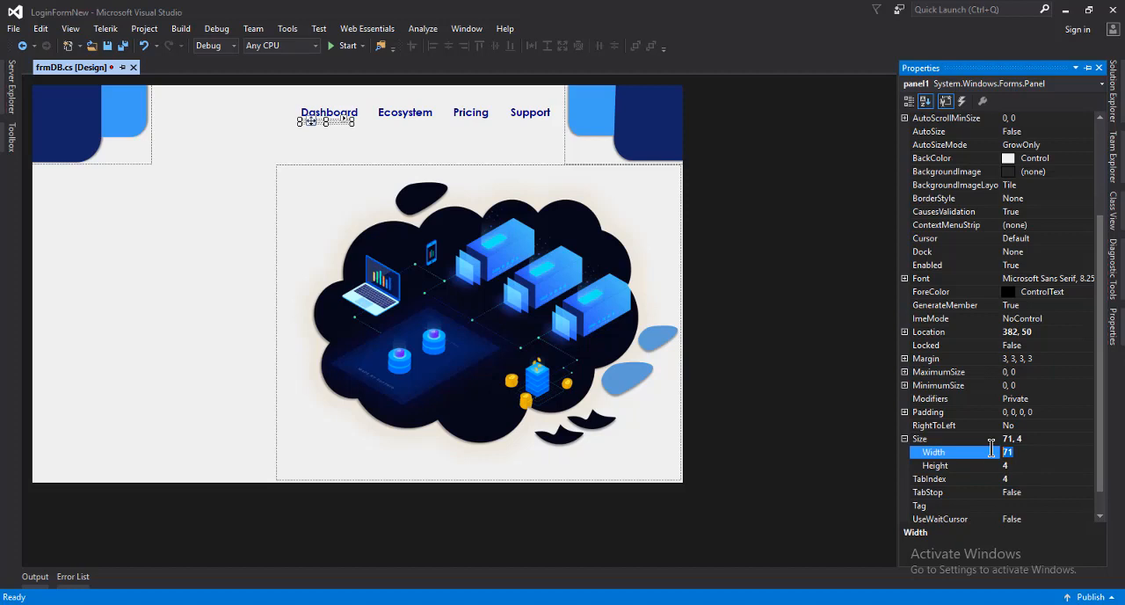
type("60")
key("Return")
Set the background colour of the panel under Dashboard to MidnightBlue
left_click(1053, 157)
left_click(1052, 156)
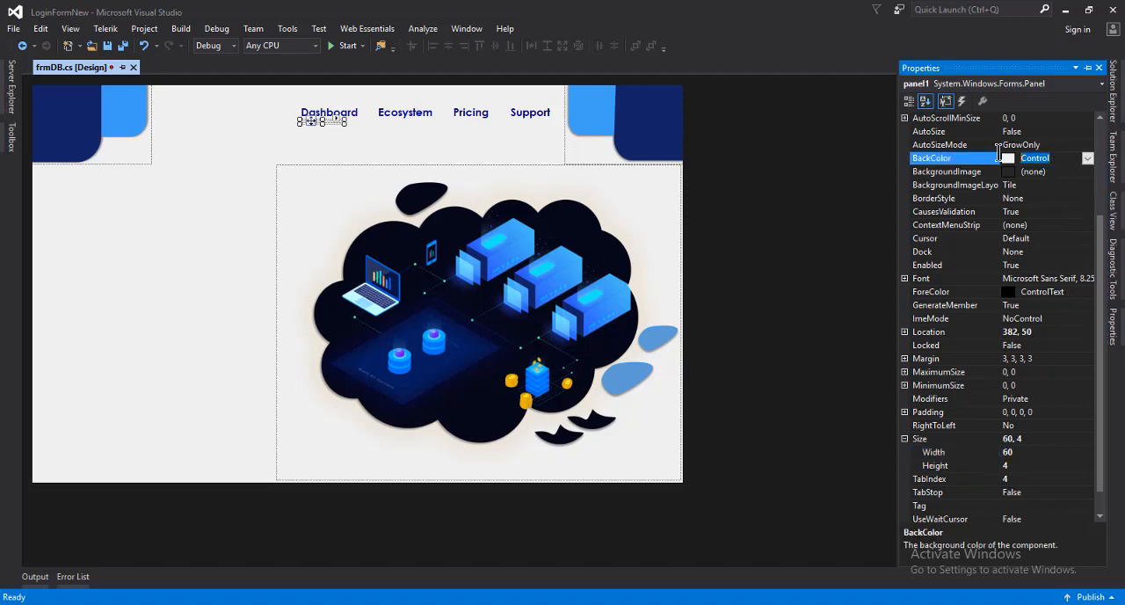
type("Navy")
key("Return")
left_click(1087, 158)
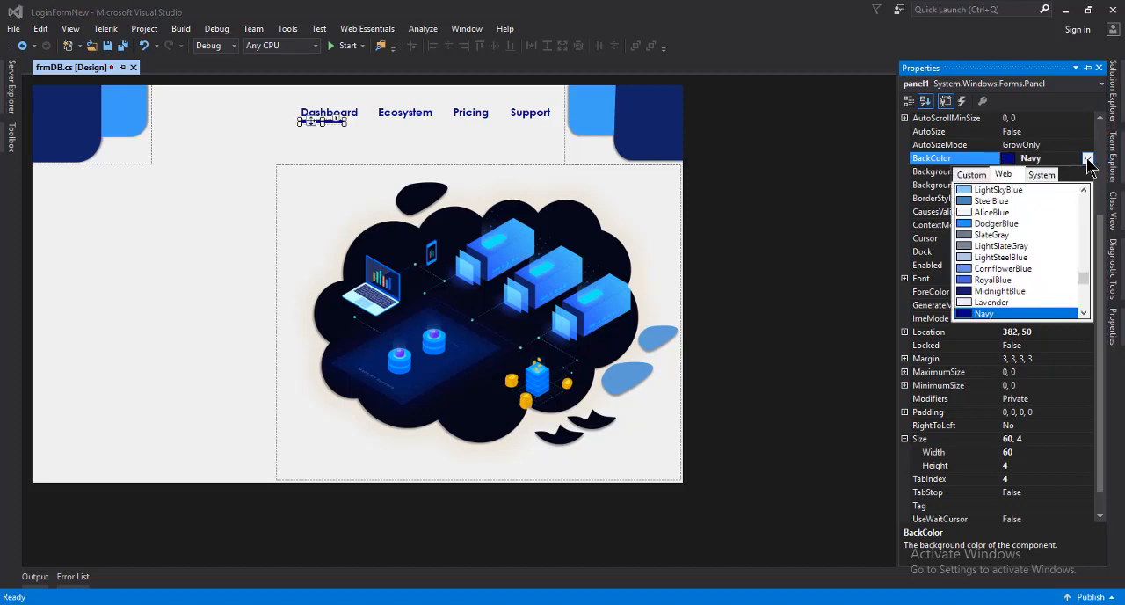
left_click(1015, 291)
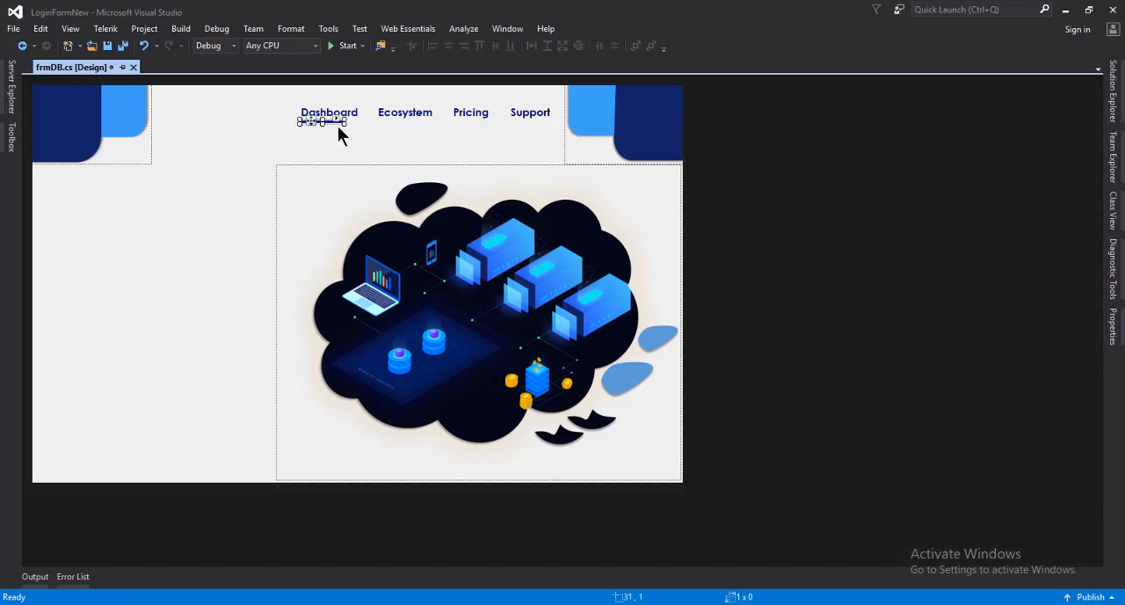
Centre the panel beneath the Dashboard label by shifting it to about 391, 50
left_click_drag(310, 120, 310, 123)
left_click(355, 155)
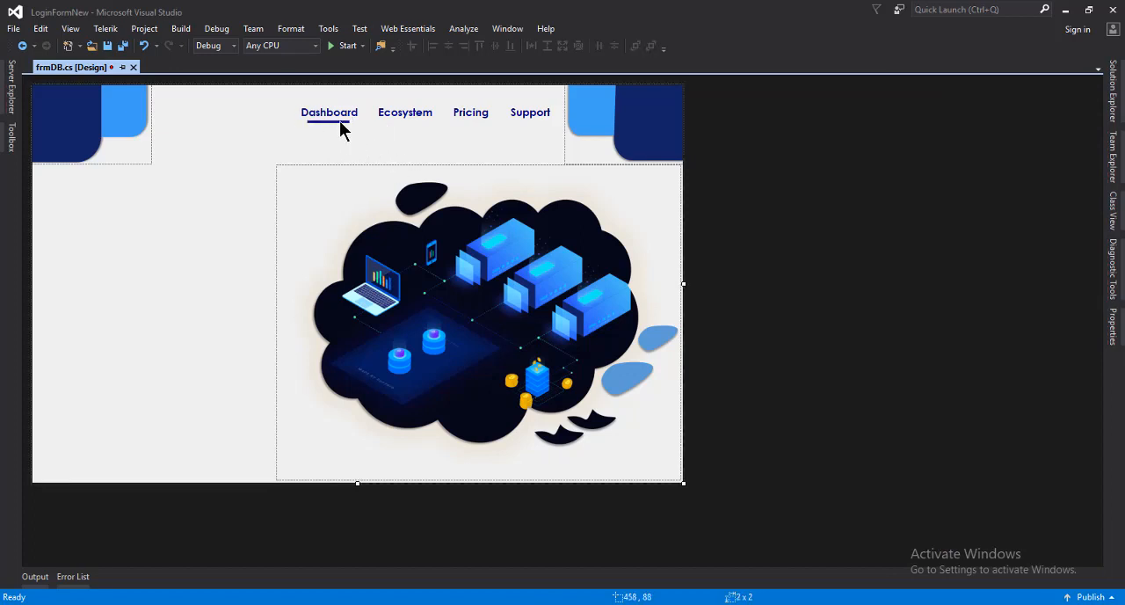
left_click(341, 123)
Reduce the height of the Dashboard underline panel to 3 and save the form
right_click(322, 120)
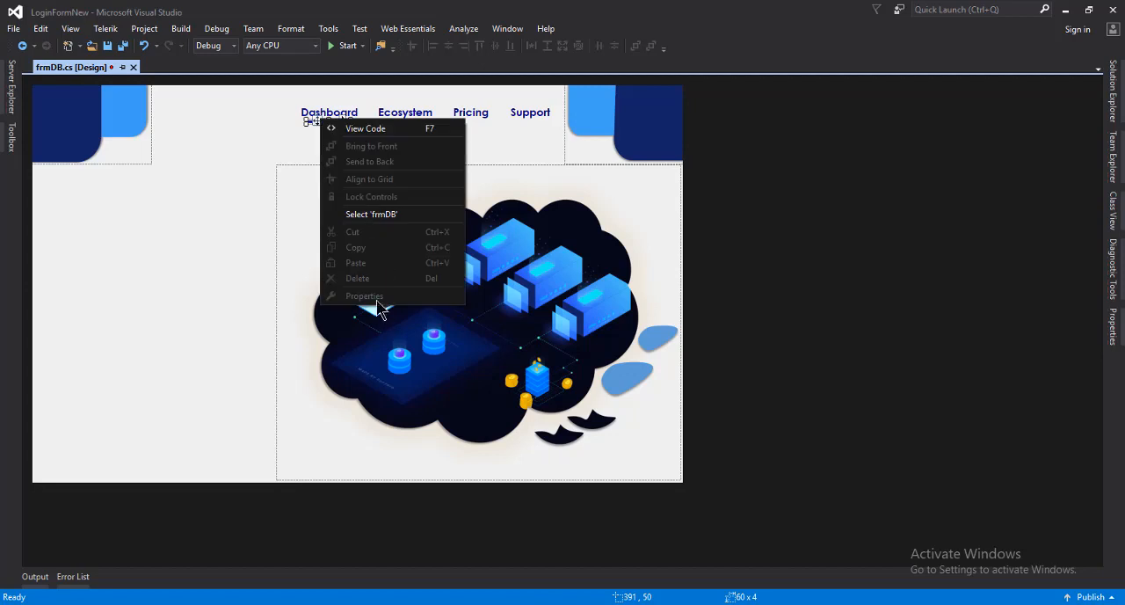
left_click(266, 144)
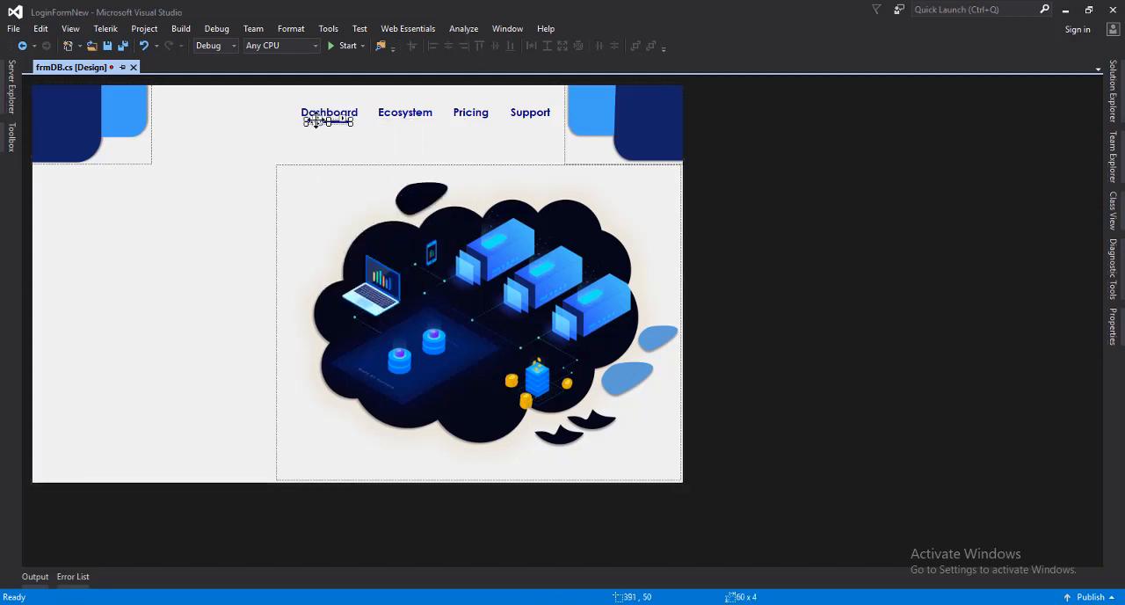
right_click(328, 121)
left_click(343, 299)
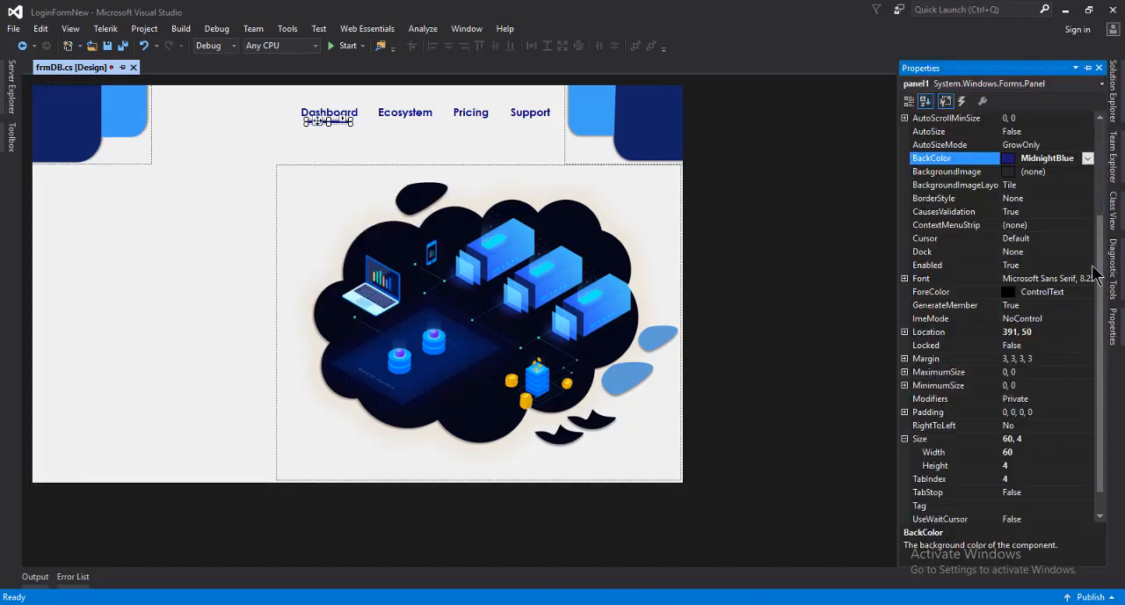
scroll(1098, 275, "down", 1)
left_click(1019, 439)
double_click(1020, 439)
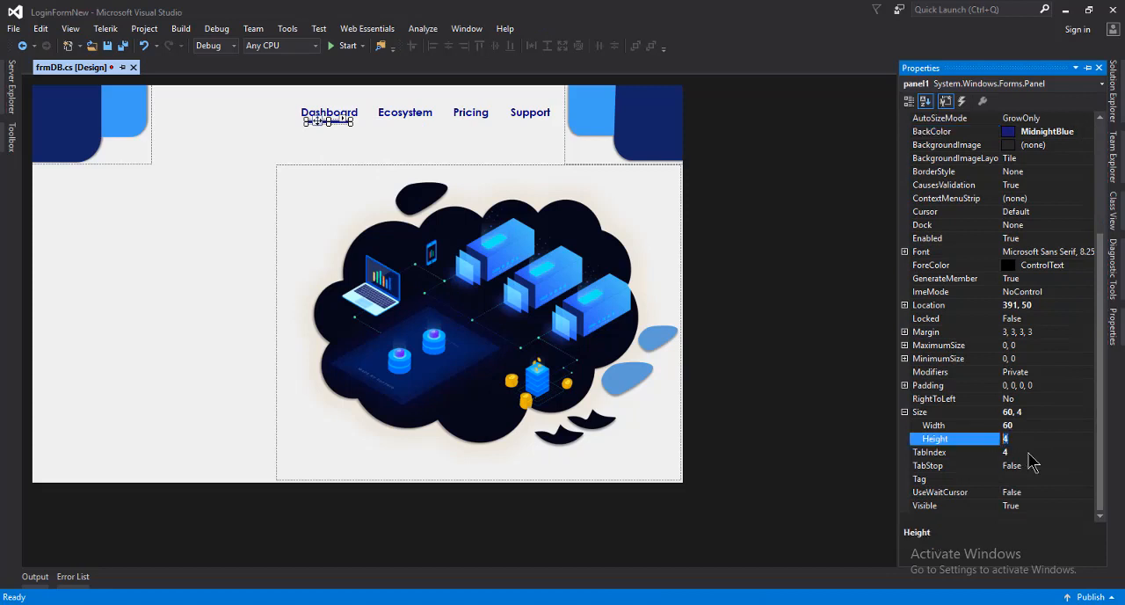
left_click(367, 139)
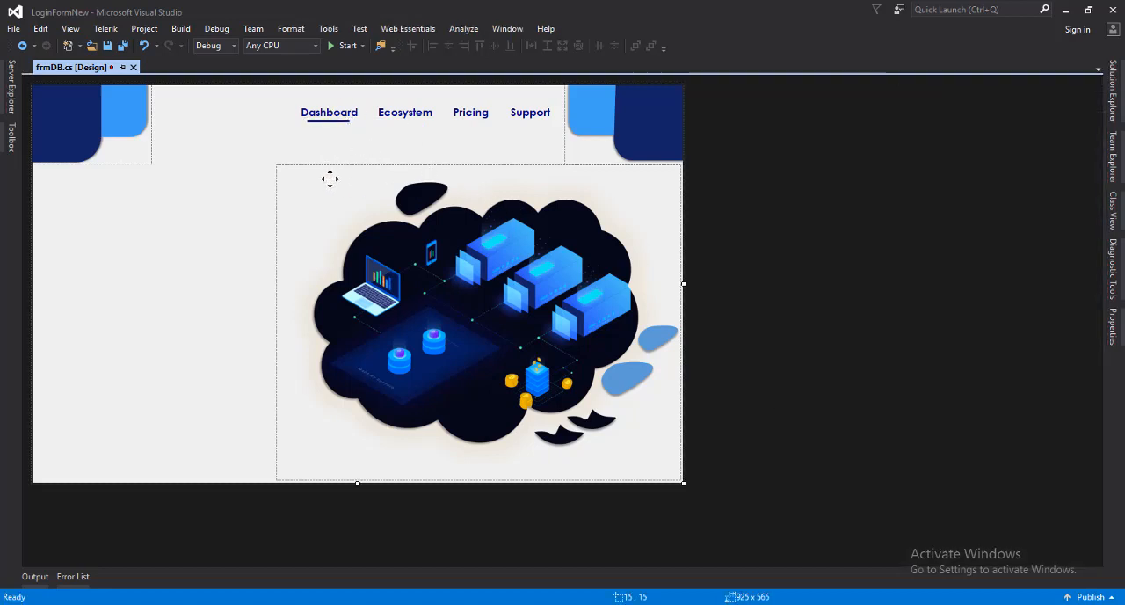
key("ctrl+s")
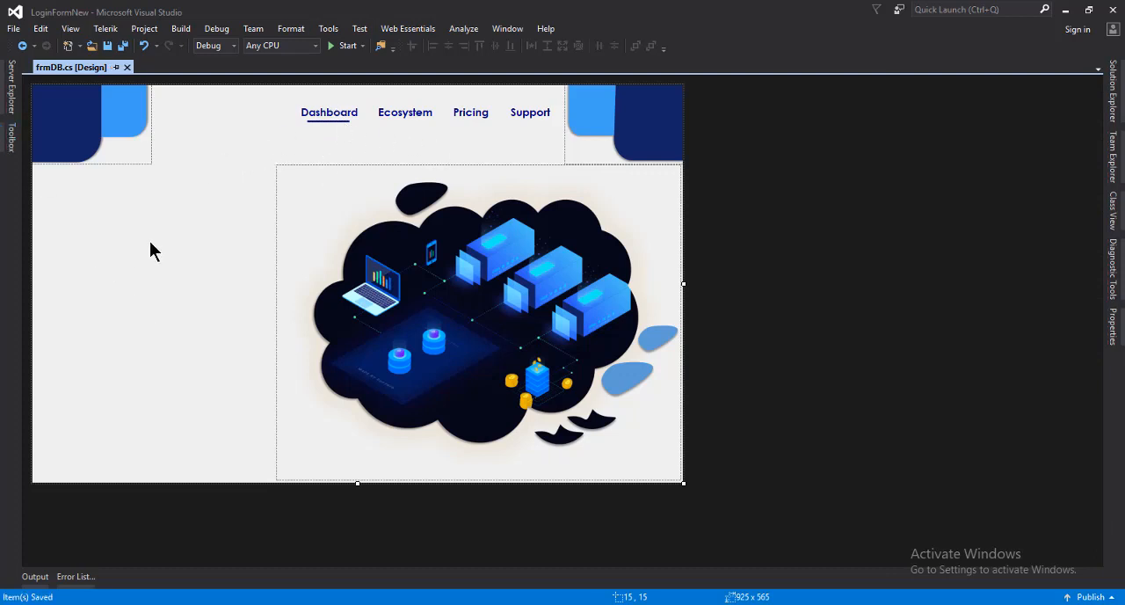
left_click(11, 138)
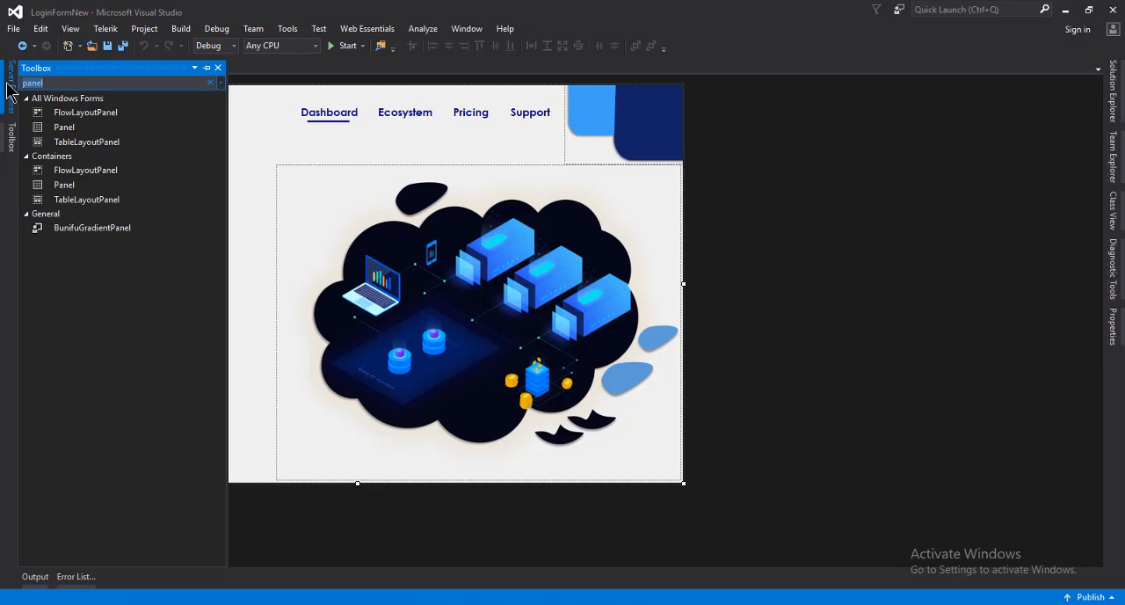
type("label")
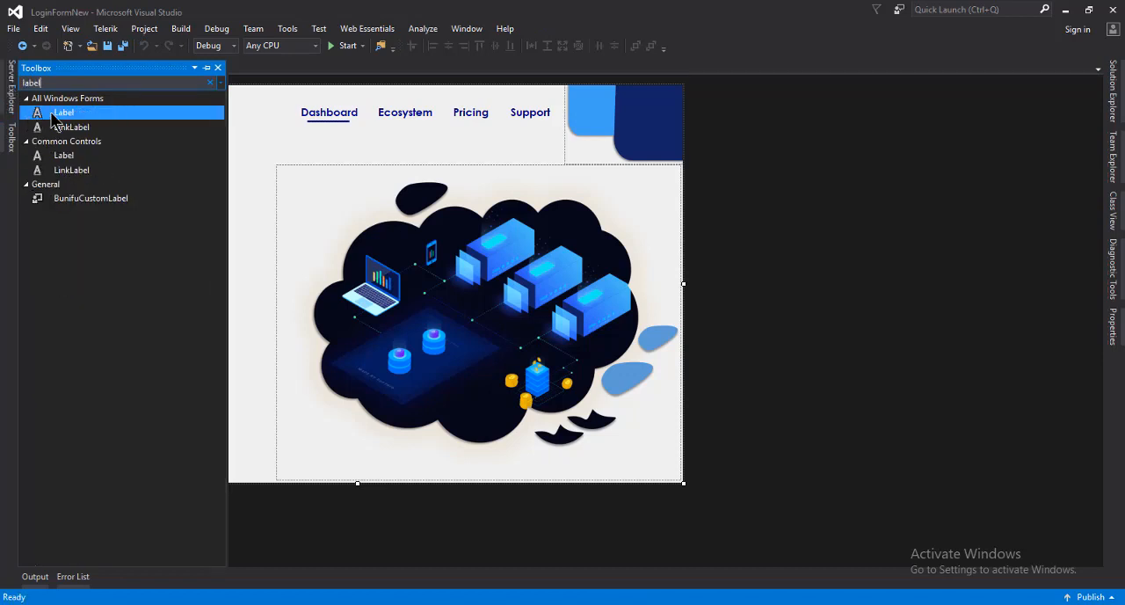
left_click_drag(64, 117, 338, 139)
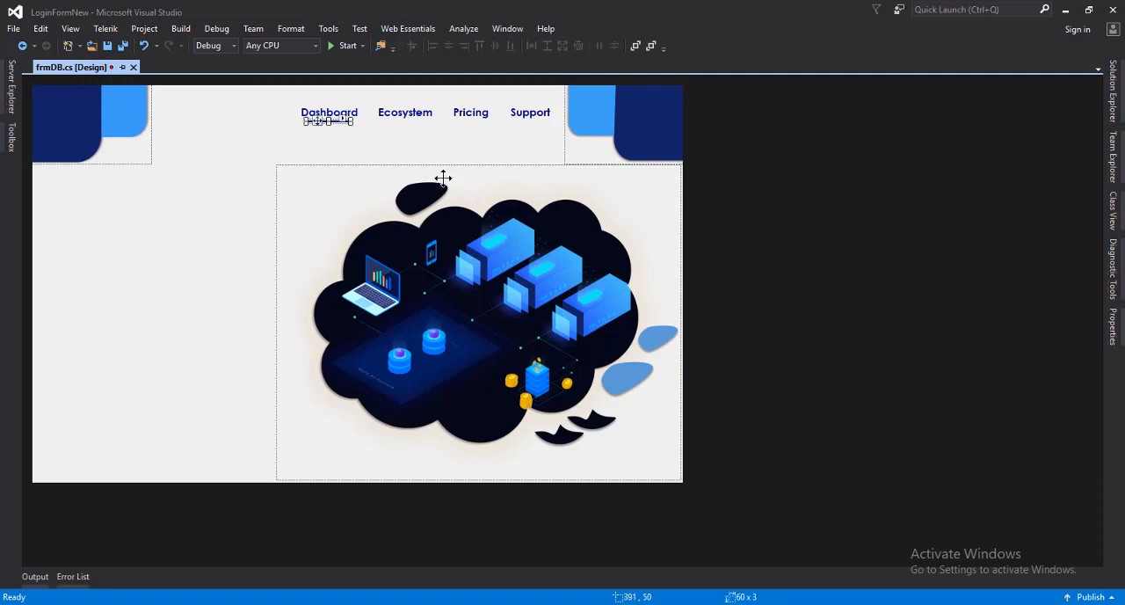
Duplicate the Ecosystem label and place the copy in the empty area beside the illustration at about 35, 198
left_click(390, 111)
right_click(411, 115)
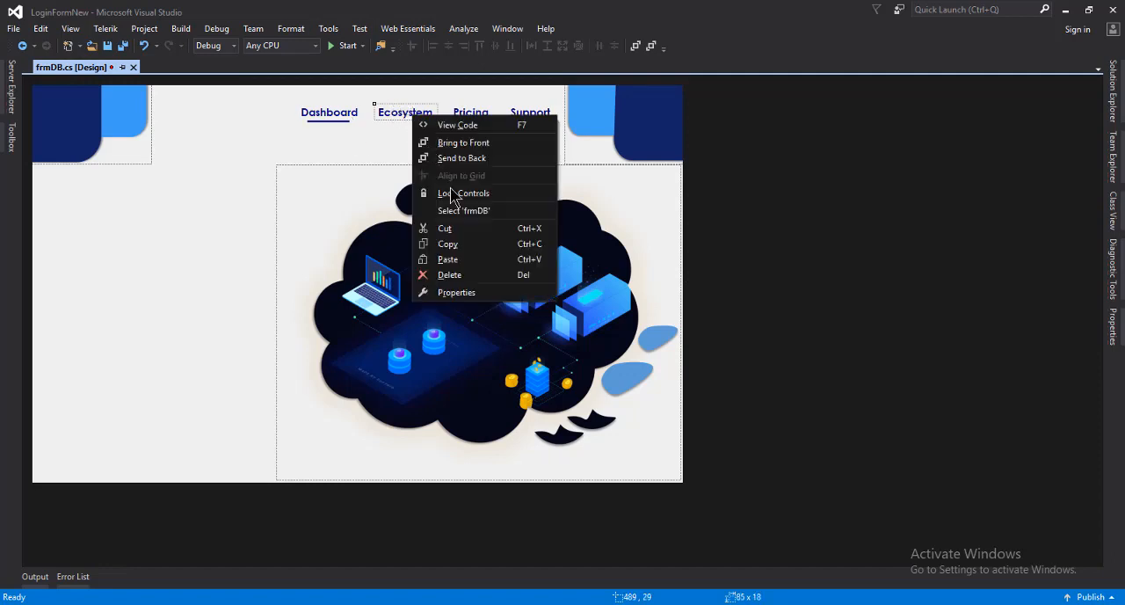
left_click(449, 244)
right_click(169, 219)
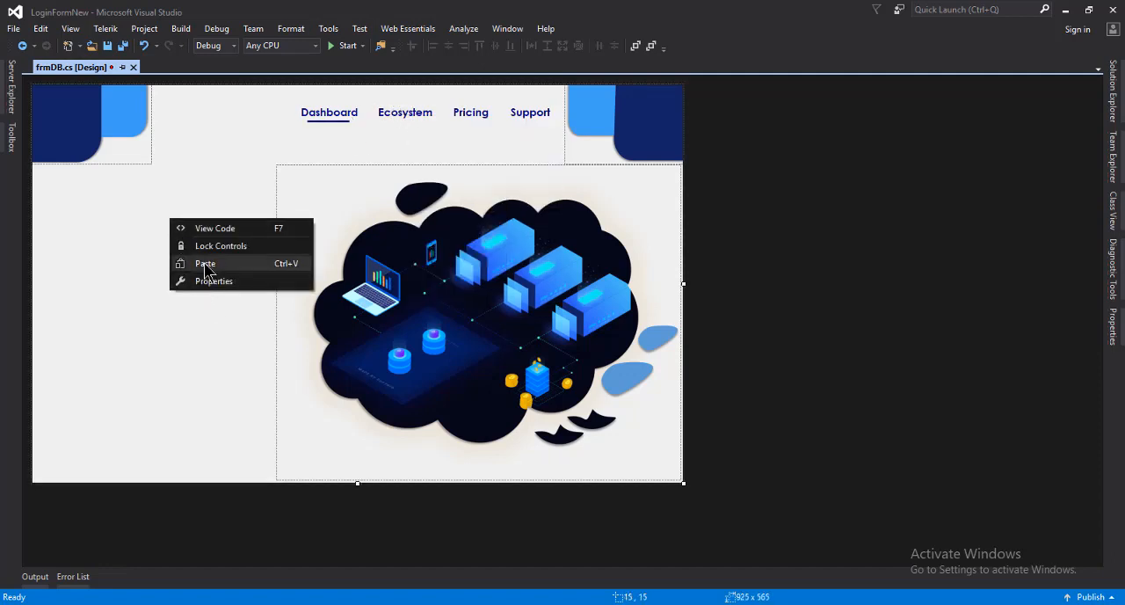
left_click(198, 262)
left_click_drag(348, 287, 79, 233)
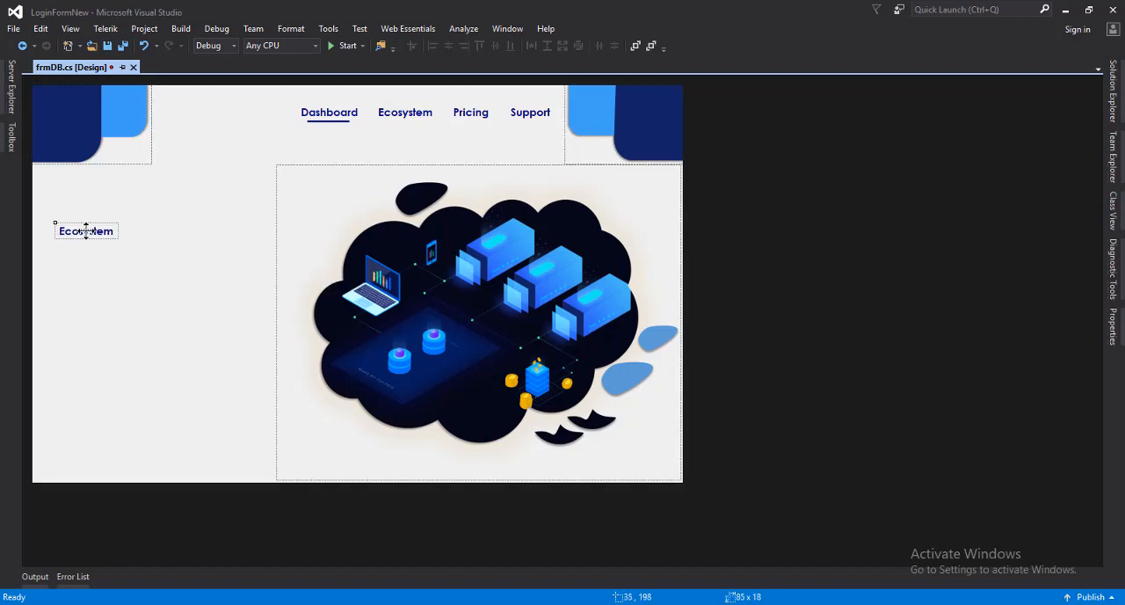
Set the copied label's text to "Create a Library" with "of Data" on a second line
right_click(85, 232)
left_click(132, 409)
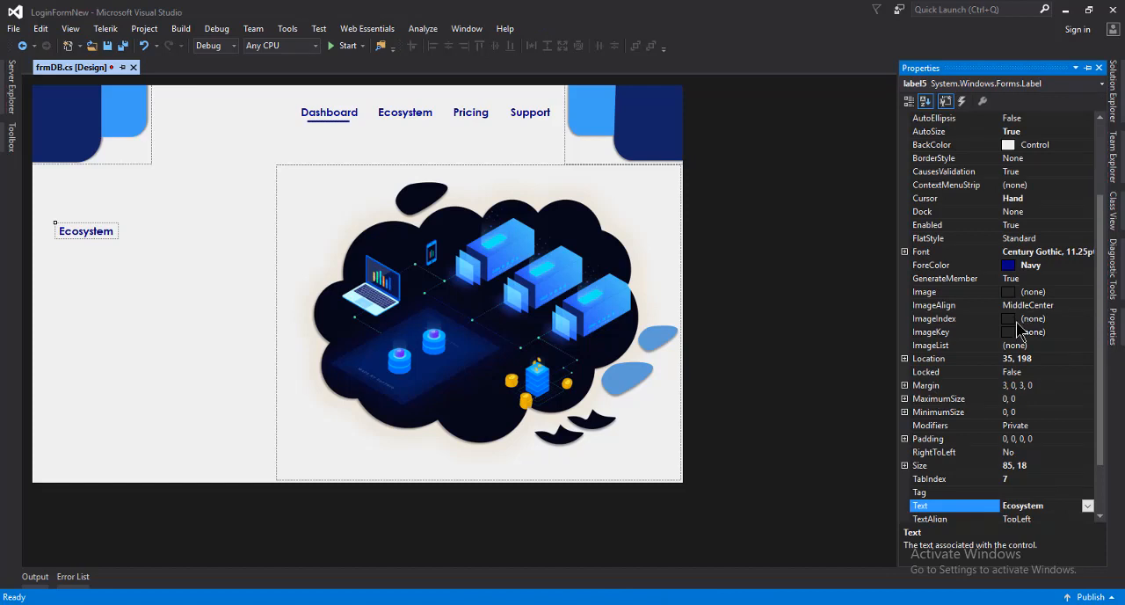
scroll(1090, 386, "down", 2)
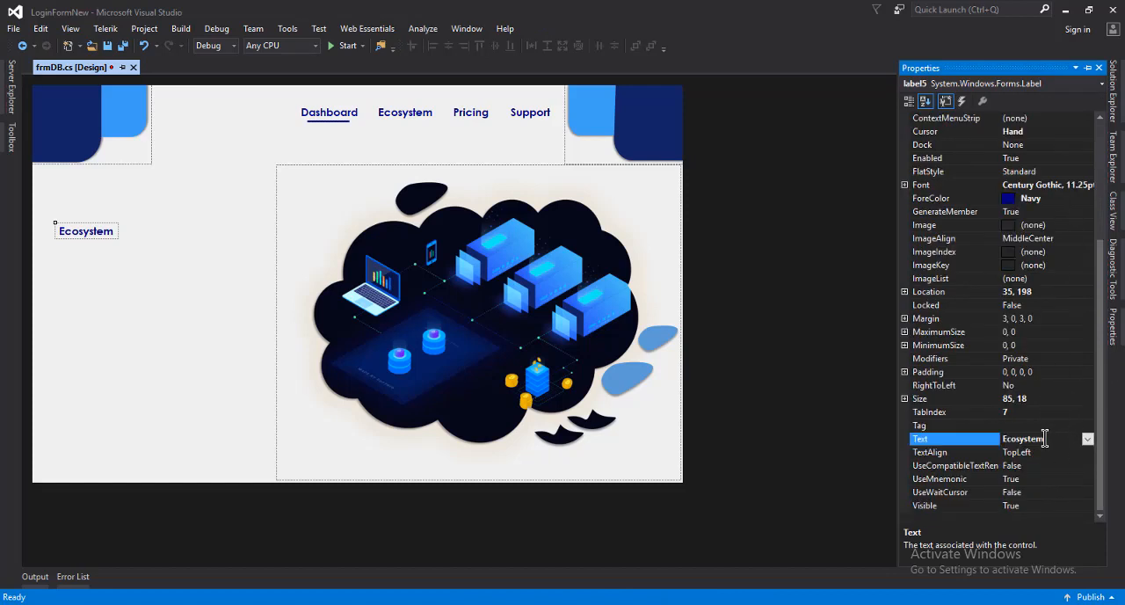
left_click(975, 444)
left_click(1053, 426)
left_click(1051, 439)
left_click(961, 442)
type("Create a Library")
left_click(1087, 438)
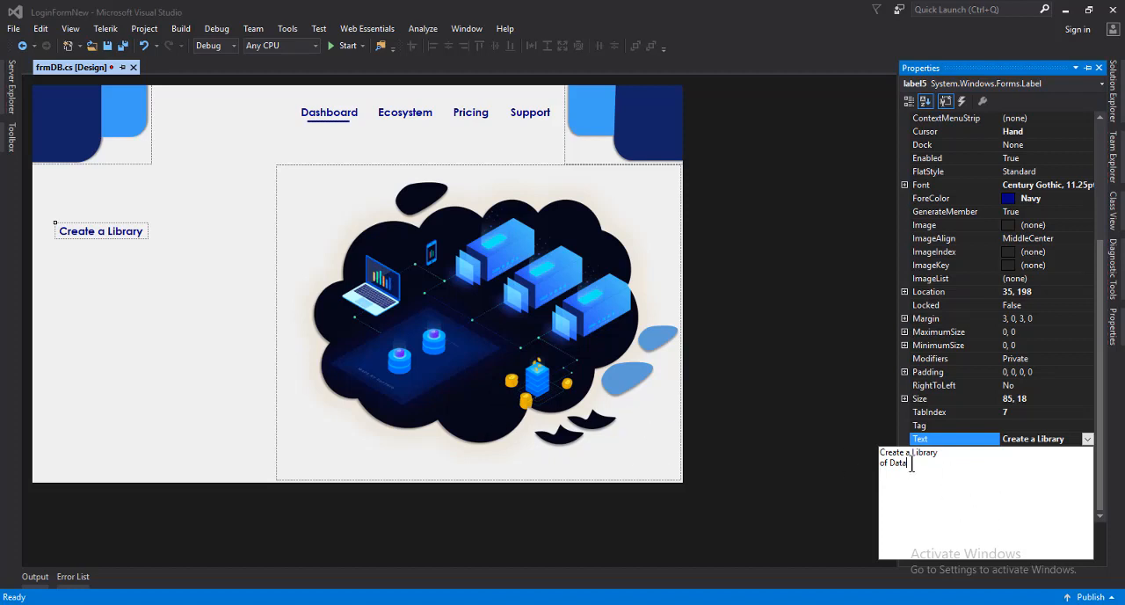
left_click(636, 456)
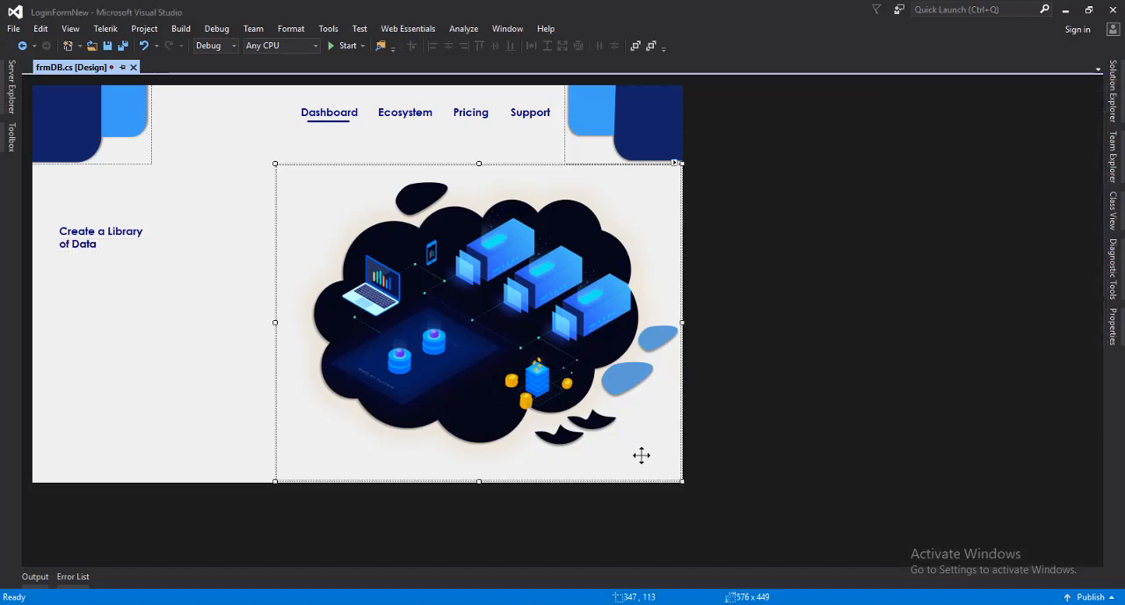
Set the heading label's font to Century Gothic Regular, size 26, and move it to about 21, 194
right_click(87, 237)
left_click(144, 416)
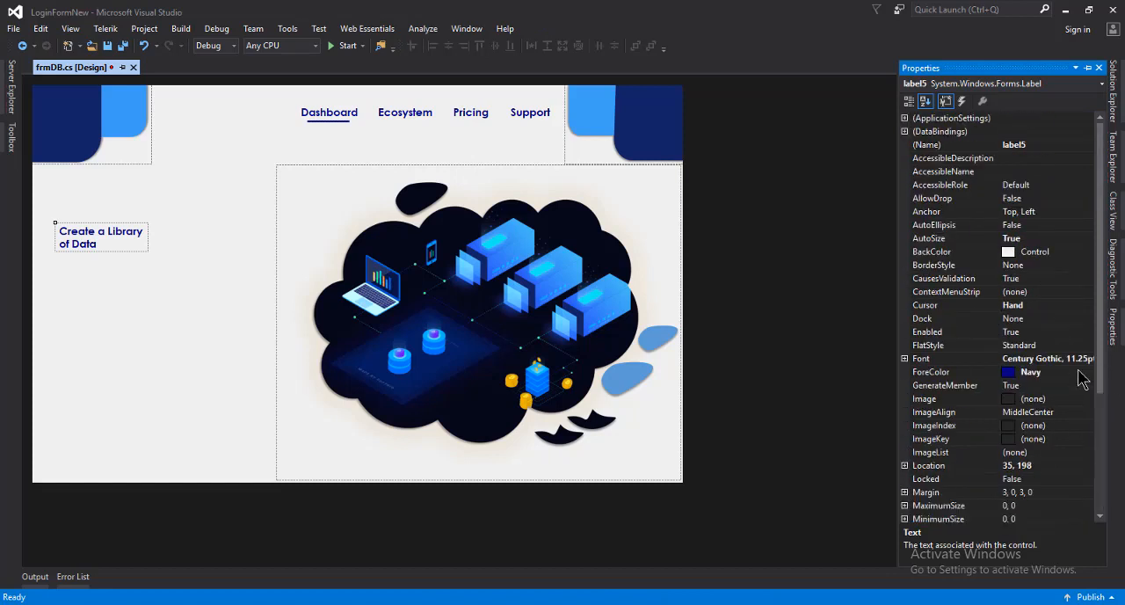
left_click(1097, 361)
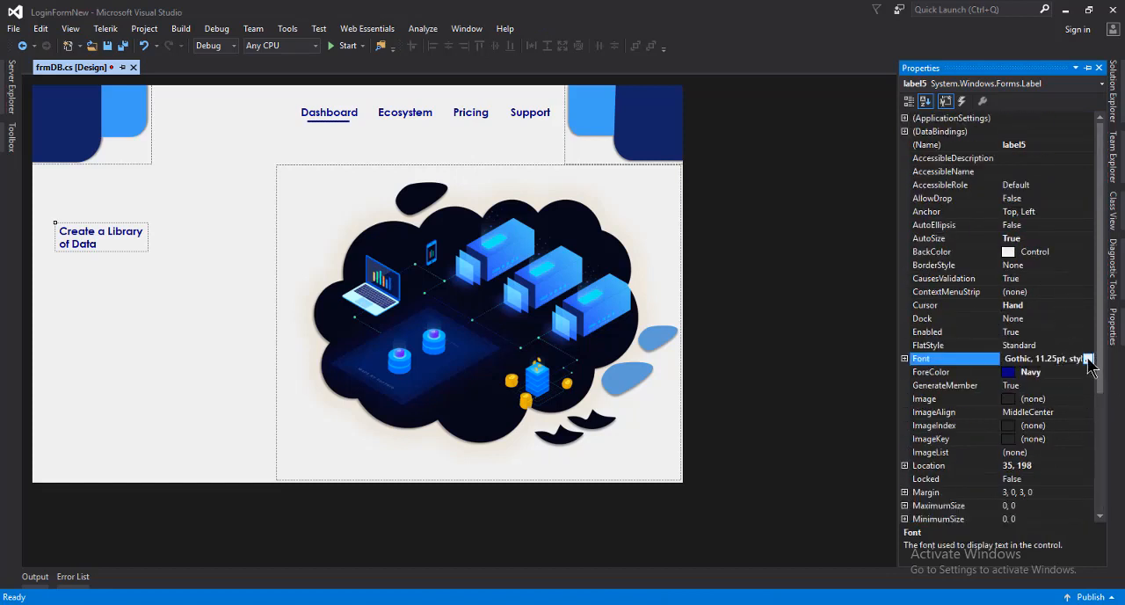
left_click(1088, 360)
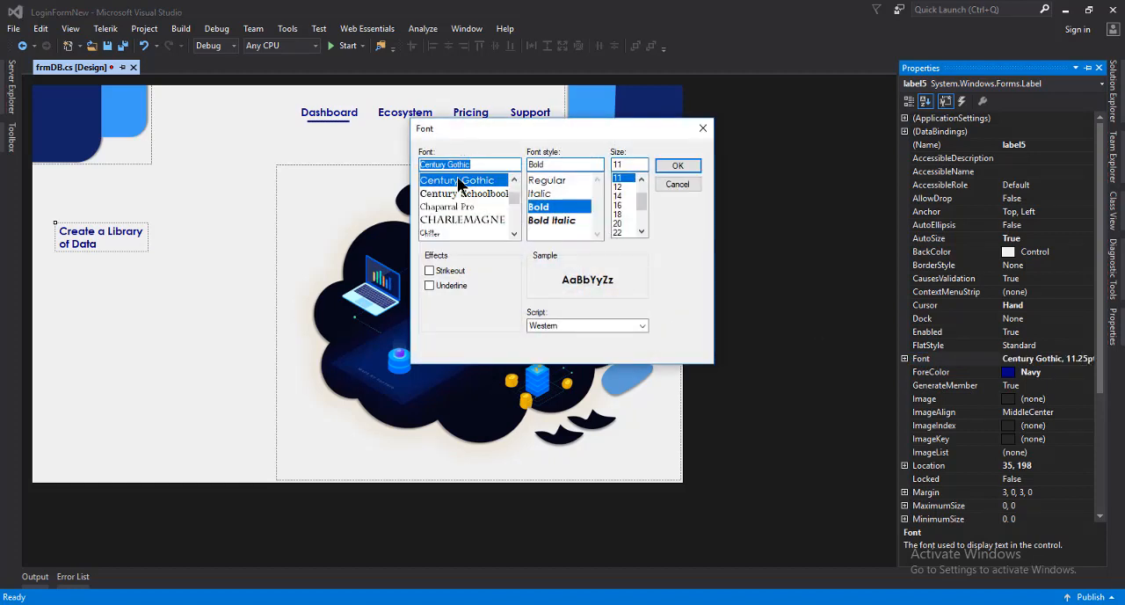
left_click(547, 180)
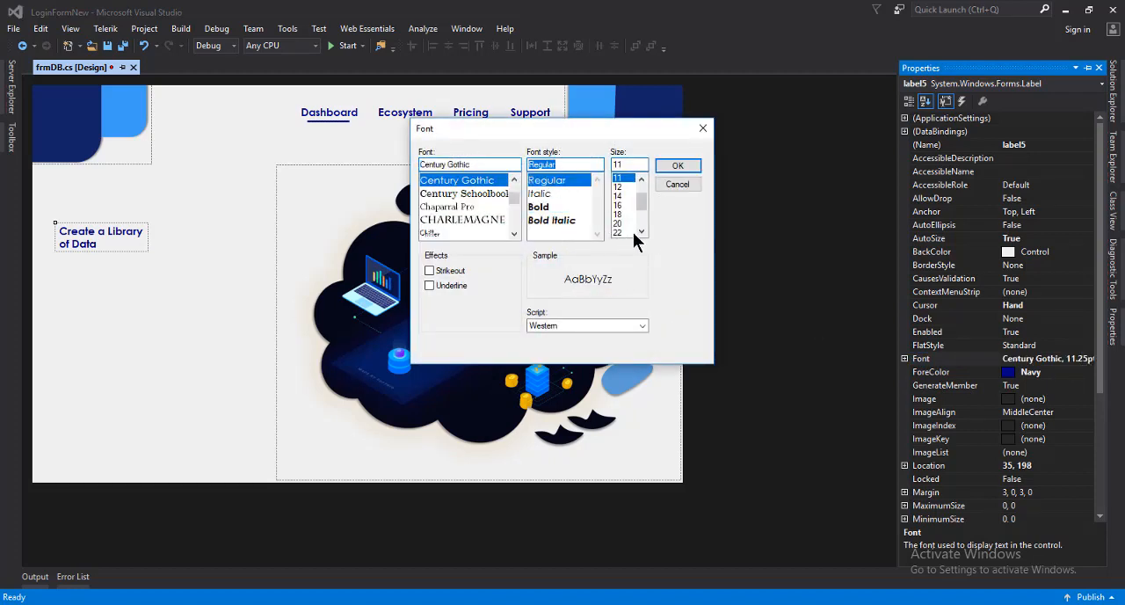
left_click(638, 230)
left_click(638, 230)
left_click(634, 231)
left_click(677, 167)
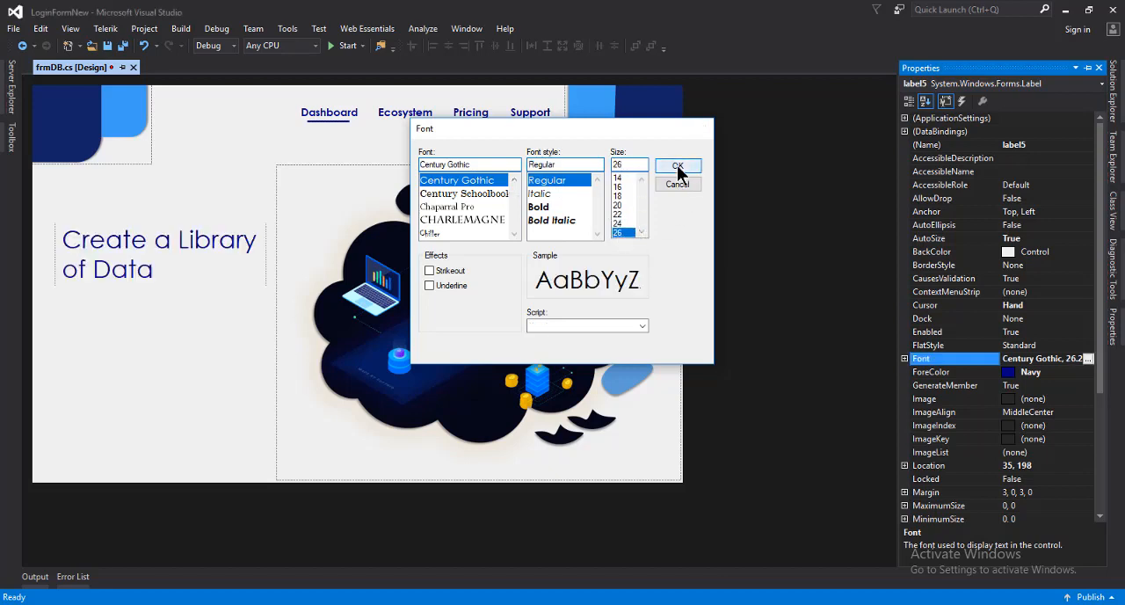
left_click_drag(181, 254, 172, 253)
left_click(176, 321)
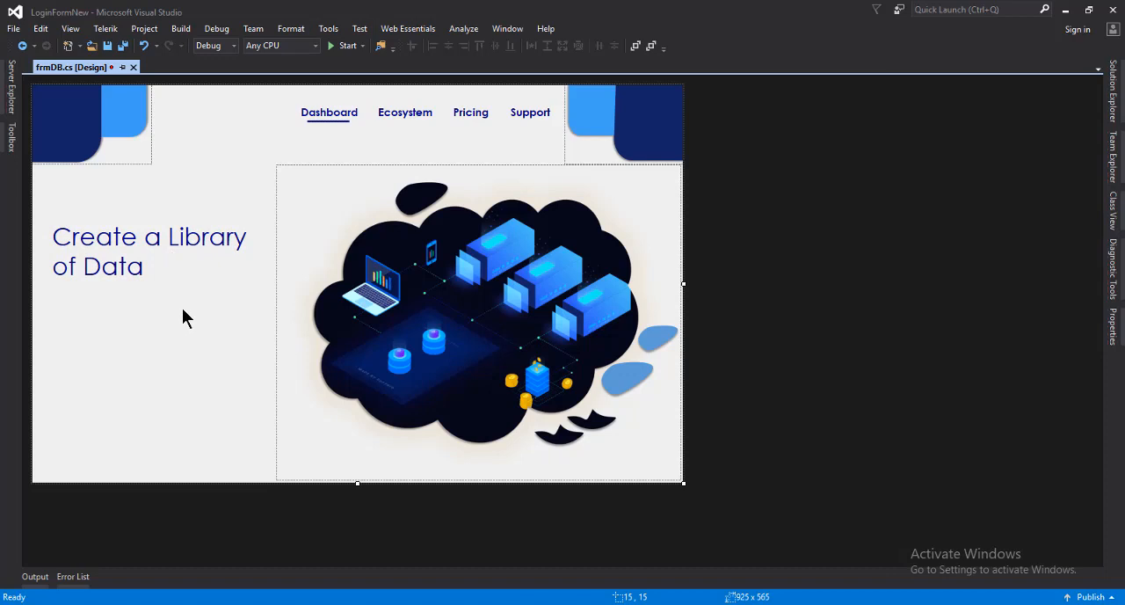
Set the heading label's text color to DimGray and save the form
right_click(128, 260)
left_click(180, 438)
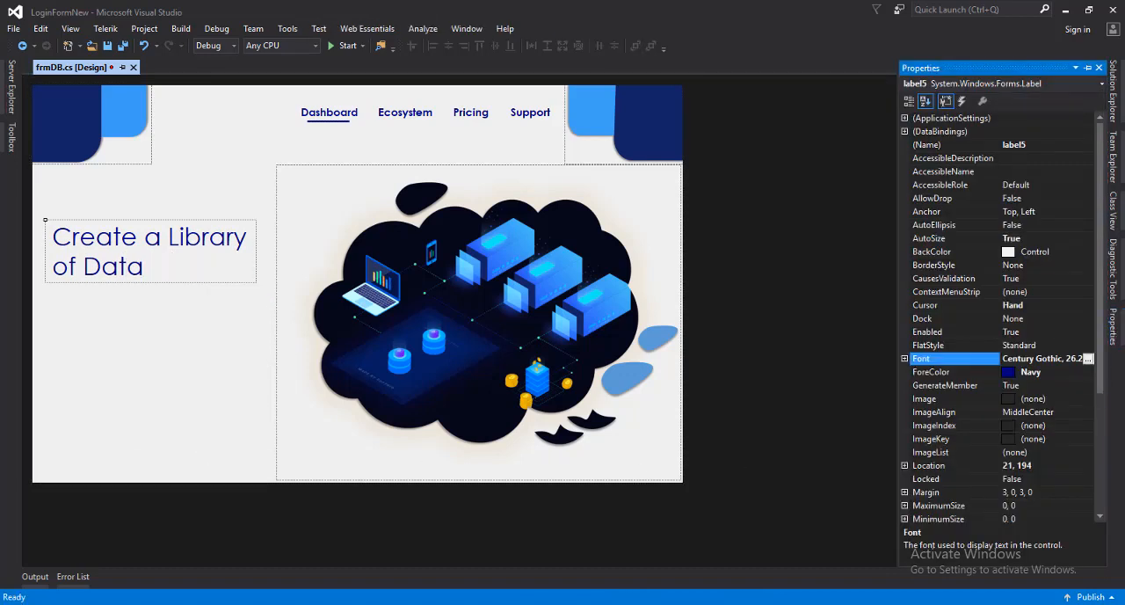
left_click(1077, 374)
left_click(1087, 372)
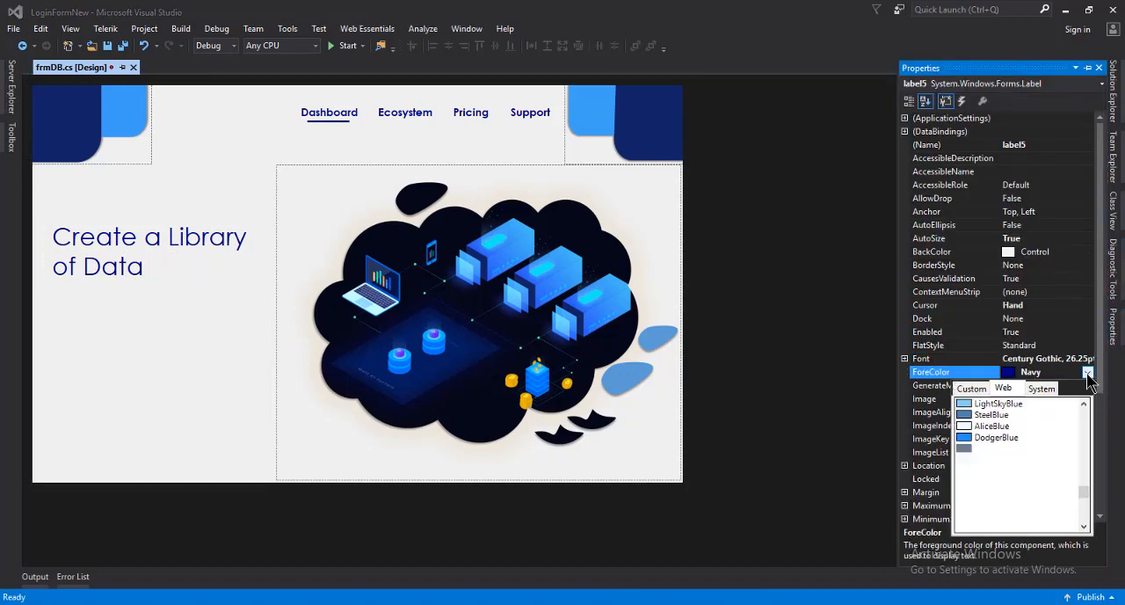
scroll(1059, 466, "up", 10)
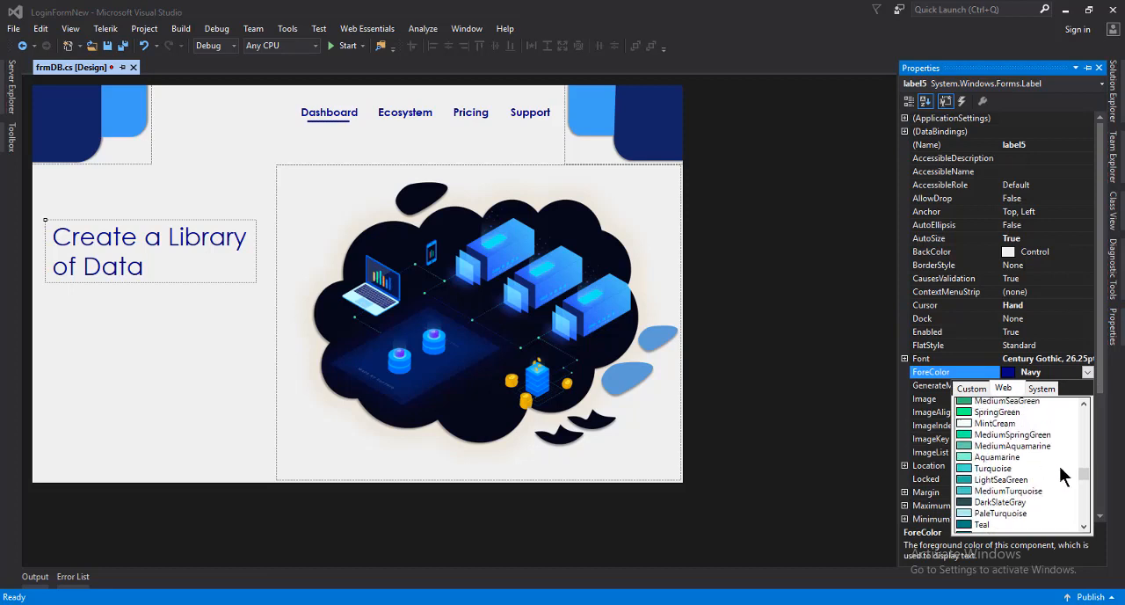
left_click_drag(1085, 464, 1086, 420)
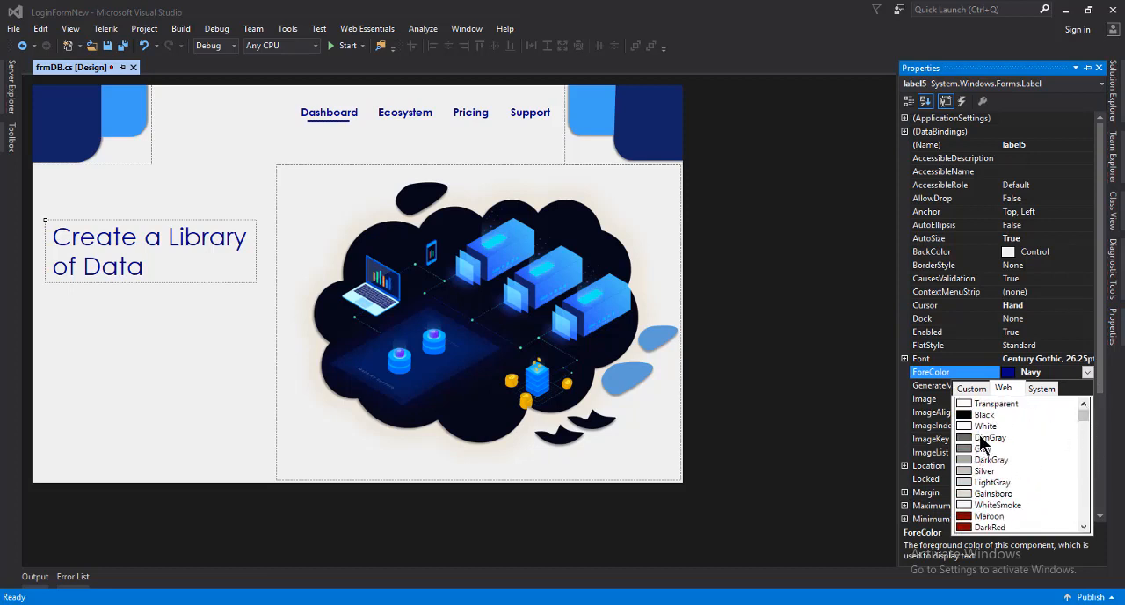
left_click(982, 438)
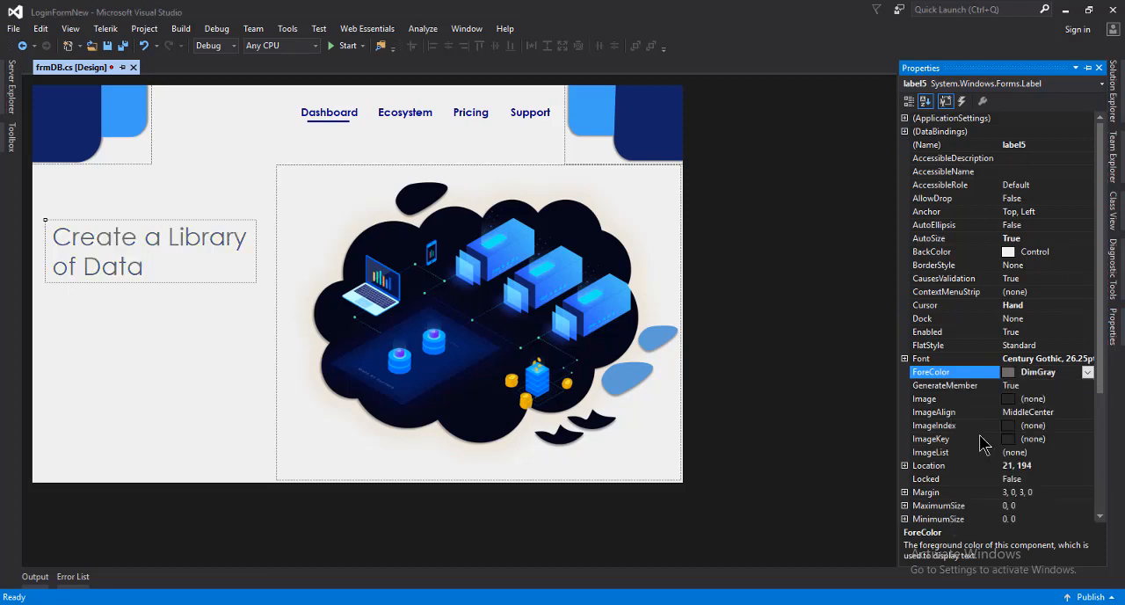
key("ctrl+s")
left_click(769, 429)
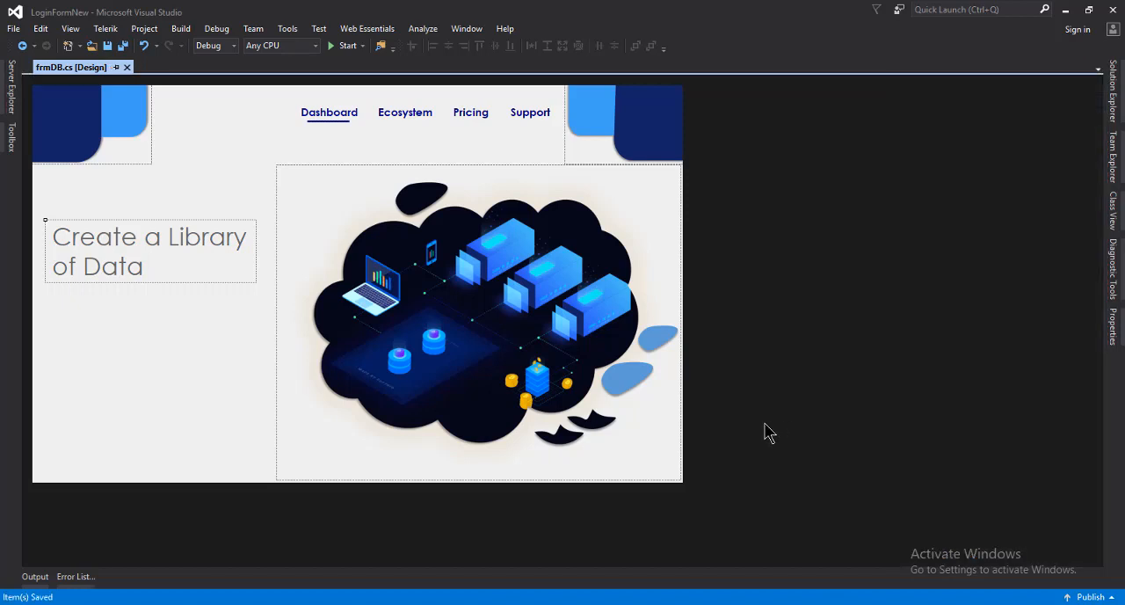
Set the heading label's text color to ControlDarkDark, save the form, and move the label down to about 21, 202
left_click(125, 244)
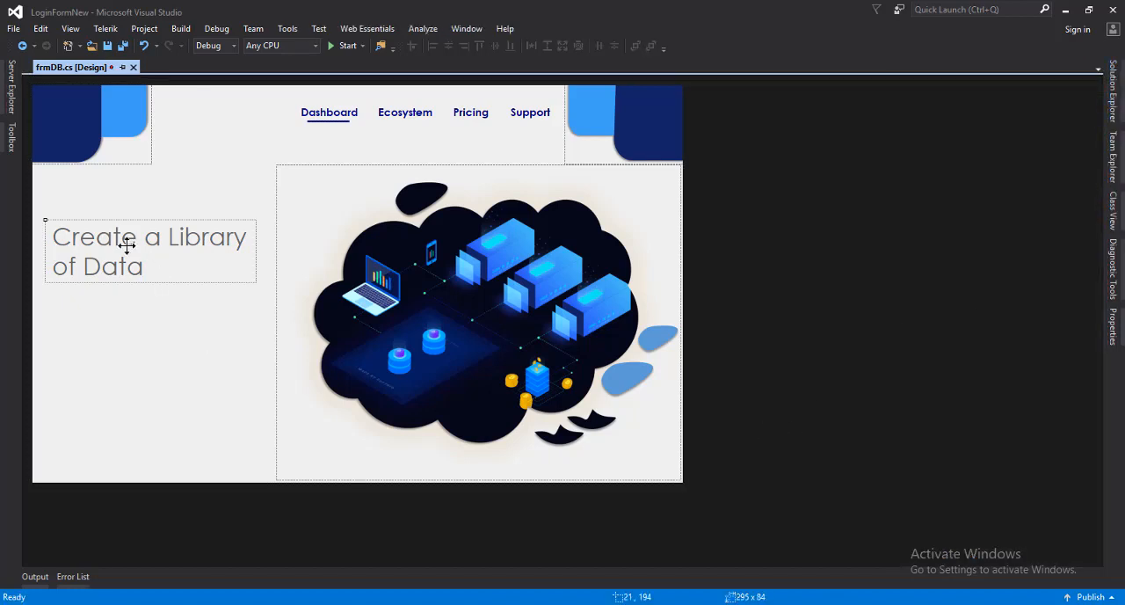
right_click(126, 244)
left_click(183, 422)
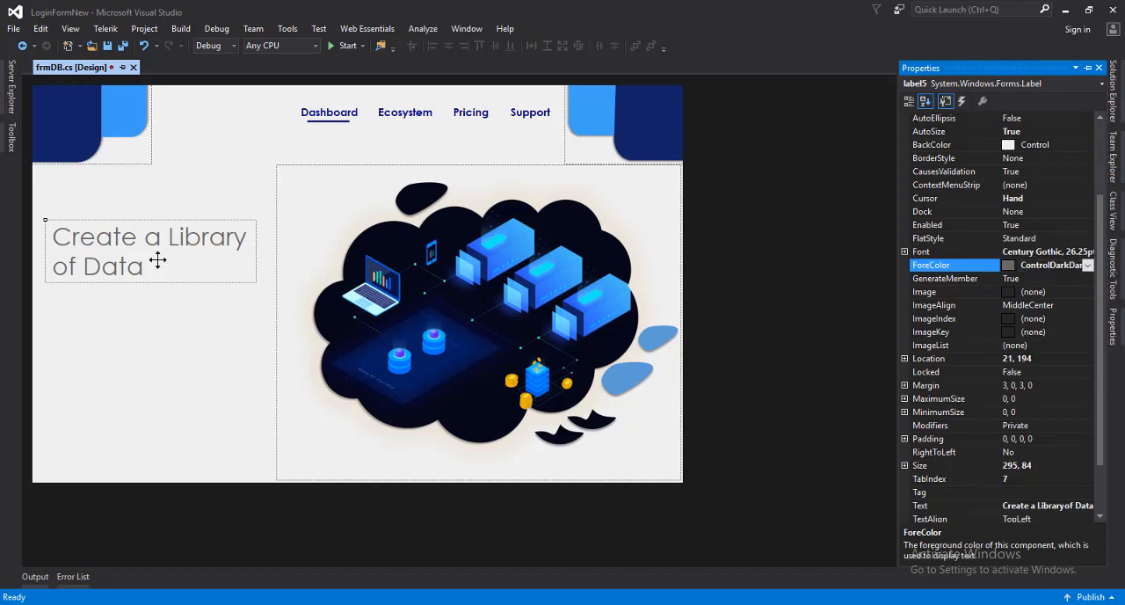
left_click(106, 253)
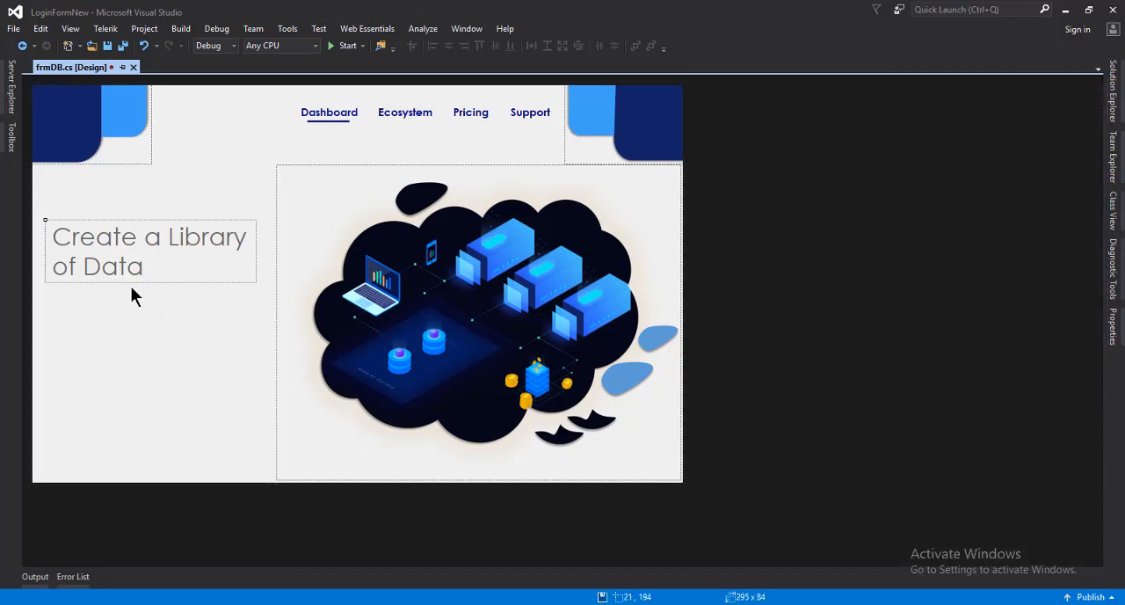
key("ctrl+s")
left_click_drag(122, 262, 120, 267)
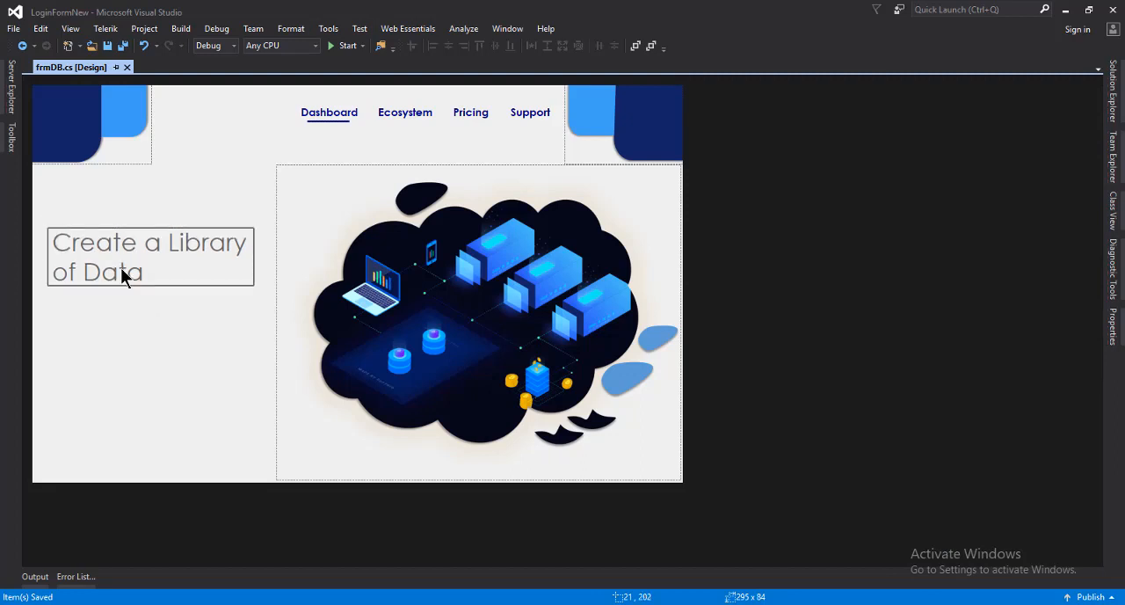
left_click(141, 331)
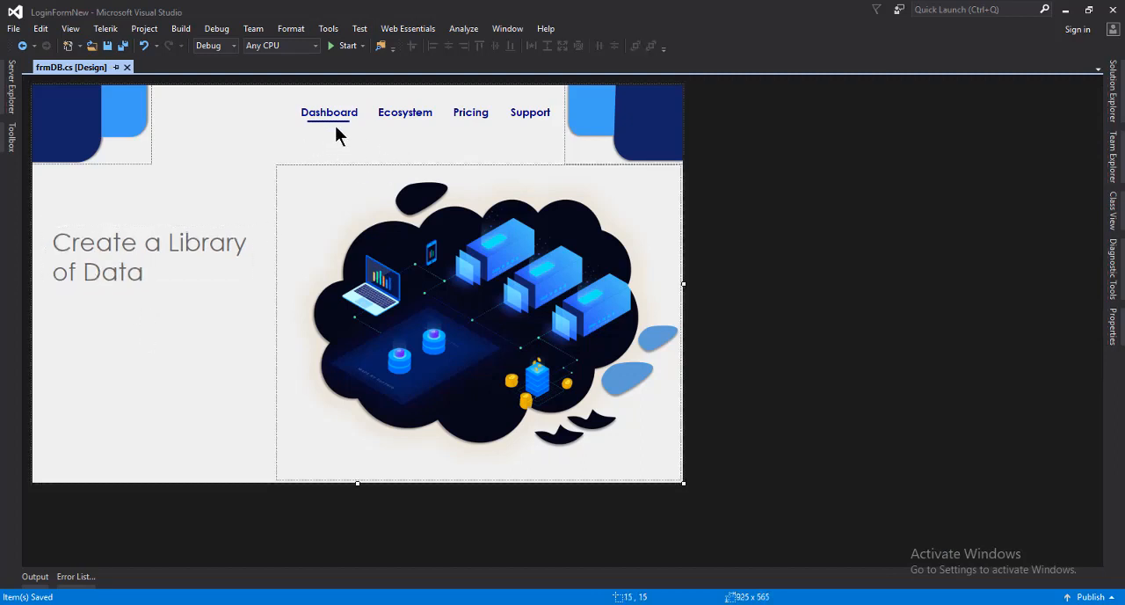
Duplicate the Dashboard underline panel and place the copy below the heading at about 28, 303
left_click(332, 122)
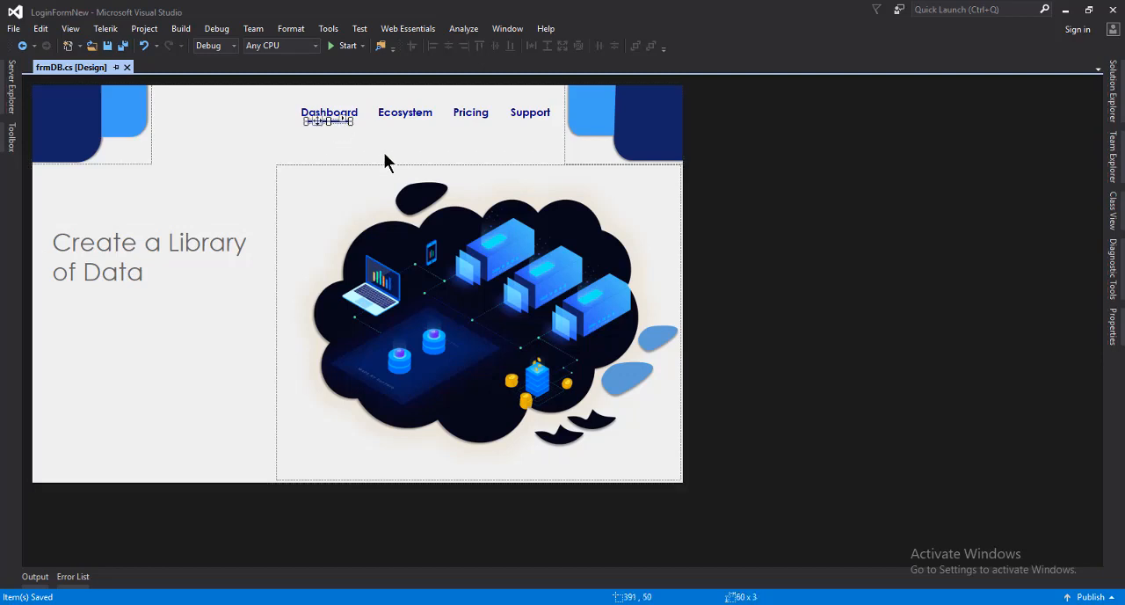
left_click_drag(327, 123, 58, 297)
left_click(118, 325)
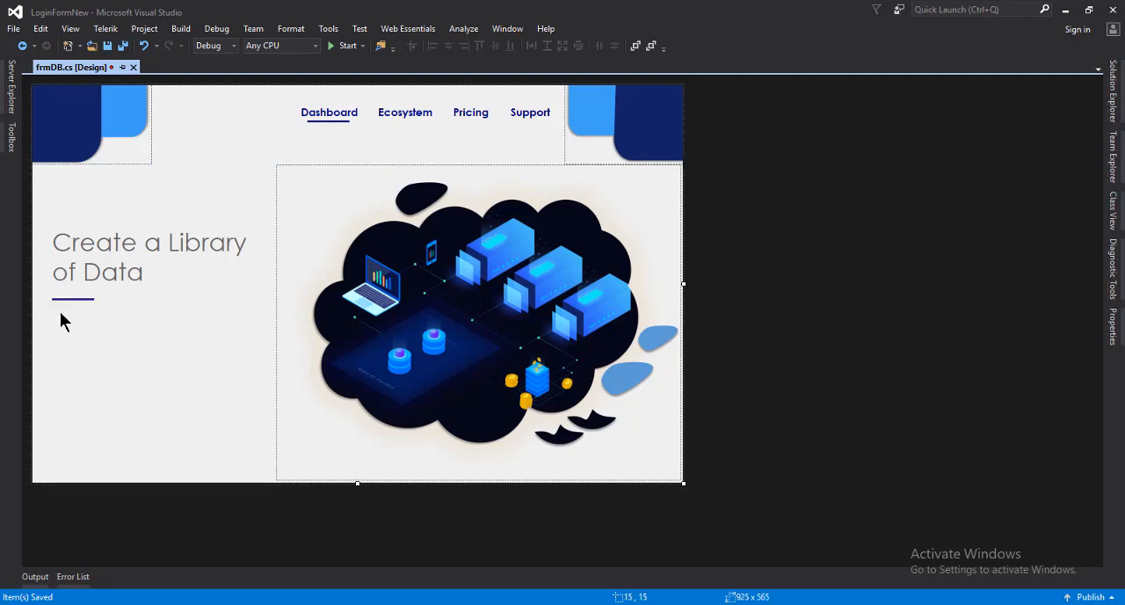
Nudge the copied underline slightly closer to the heading, aligned with the start of the heading text
left_click(78, 299)
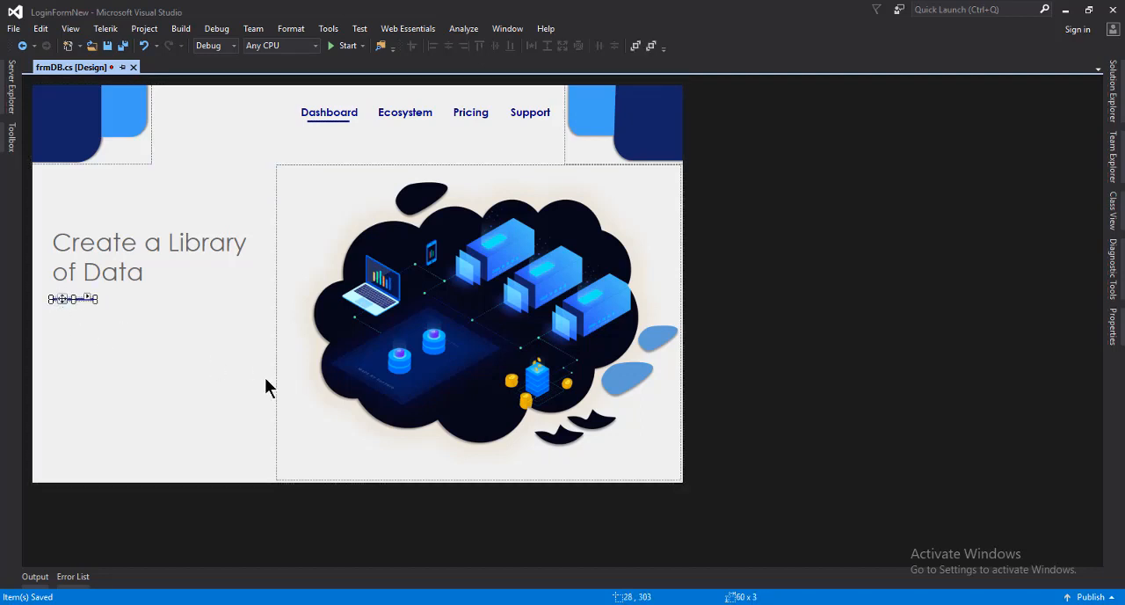
key("Up")
key("Up")
key("Right")
key("Right")
key("Right")
key("Right")
key("Right")
key("Right")
key("Right")
key("Right")
left_click(82, 341)
left_click(86, 298)
left_click_drag(86, 298, 57, 296)
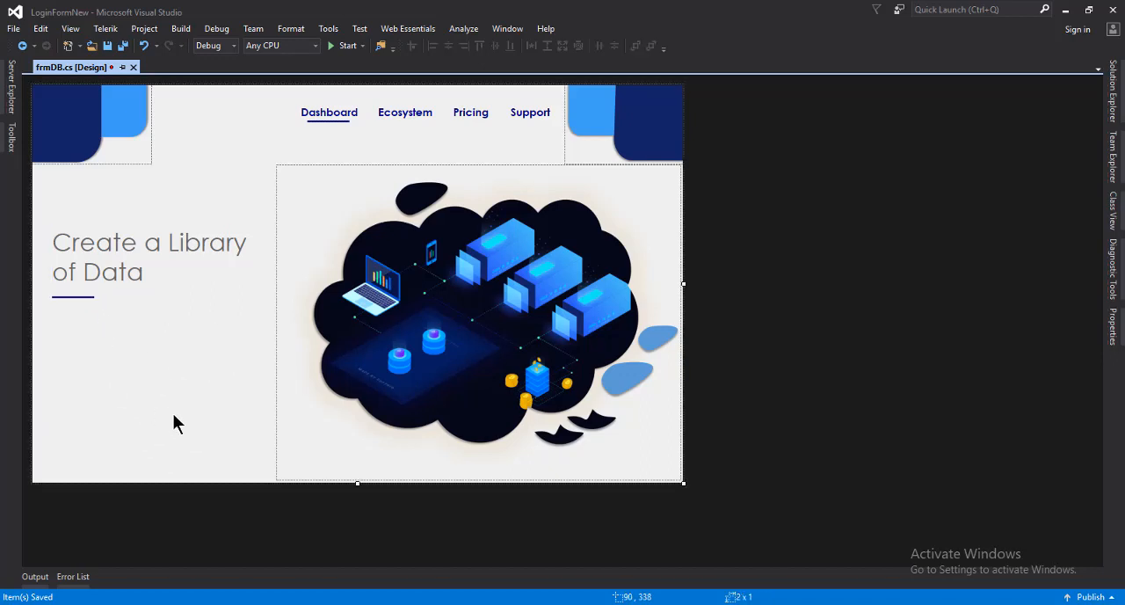
Duplicate the heading label and place the copy below the short underline at about 21, 320
left_click(129, 261)
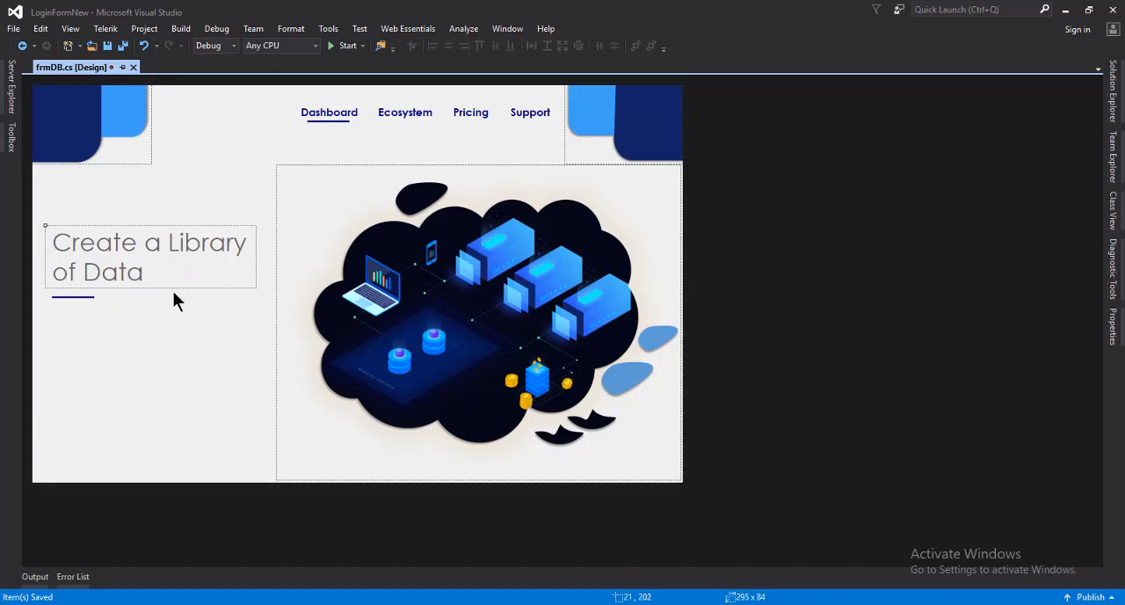
right_click(132, 260)
left_click(176, 389)
right_click(173, 354)
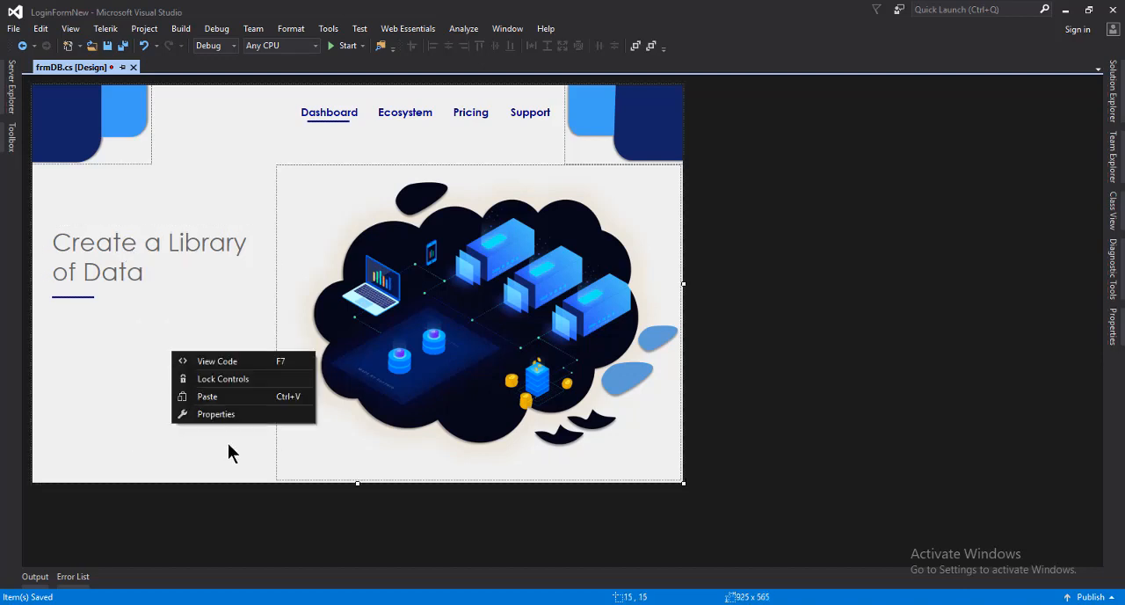
left_click(210, 396)
left_click_drag(312, 265, 112, 327)
Switch to Notepad, copy the three lines of Lorem ipsum text, and return to the form designer
right_click(131, 348)
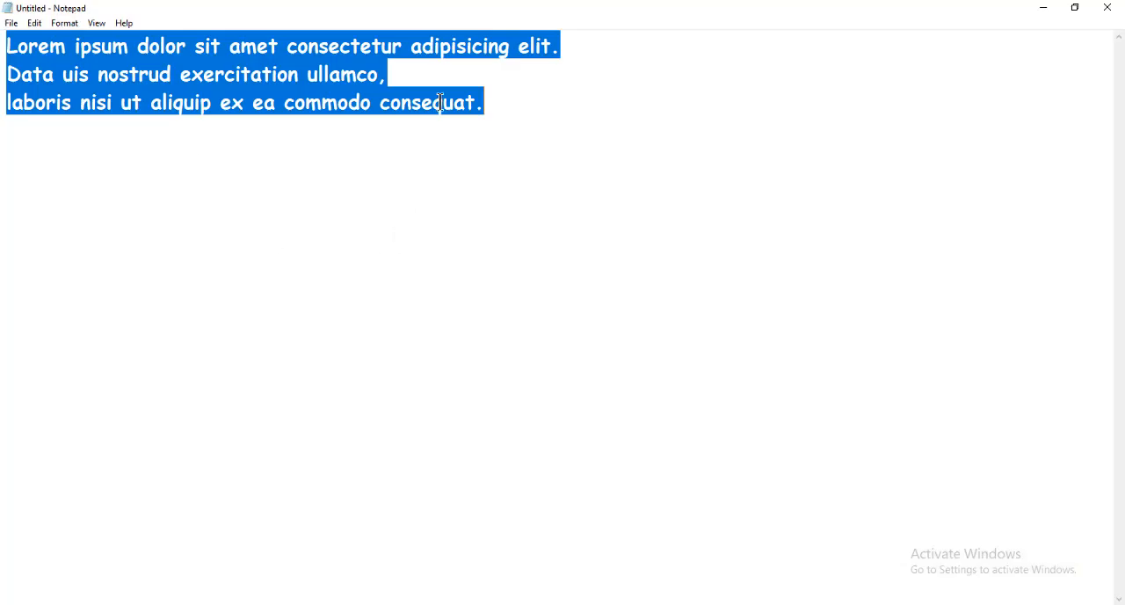
right_click(327, 81)
left_click(364, 130)
left_click(1043, 9)
Replace the lower label's text with the copied three-line Lorem ipsum paragraph
right_click(100, 353)
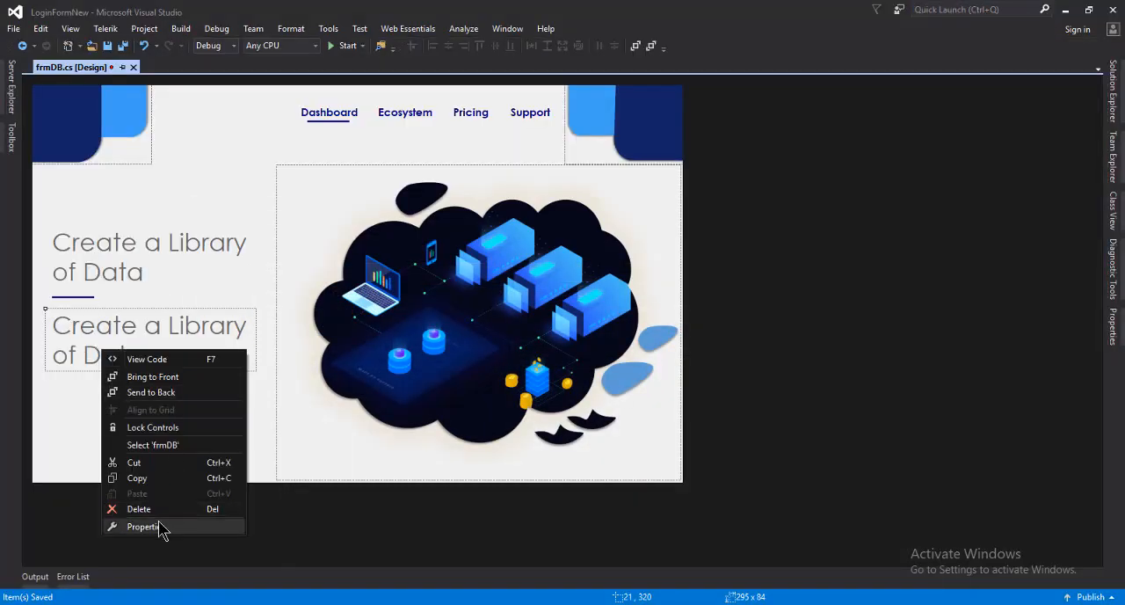
left_click(156, 528)
left_click(1078, 508)
left_click(1087, 506)
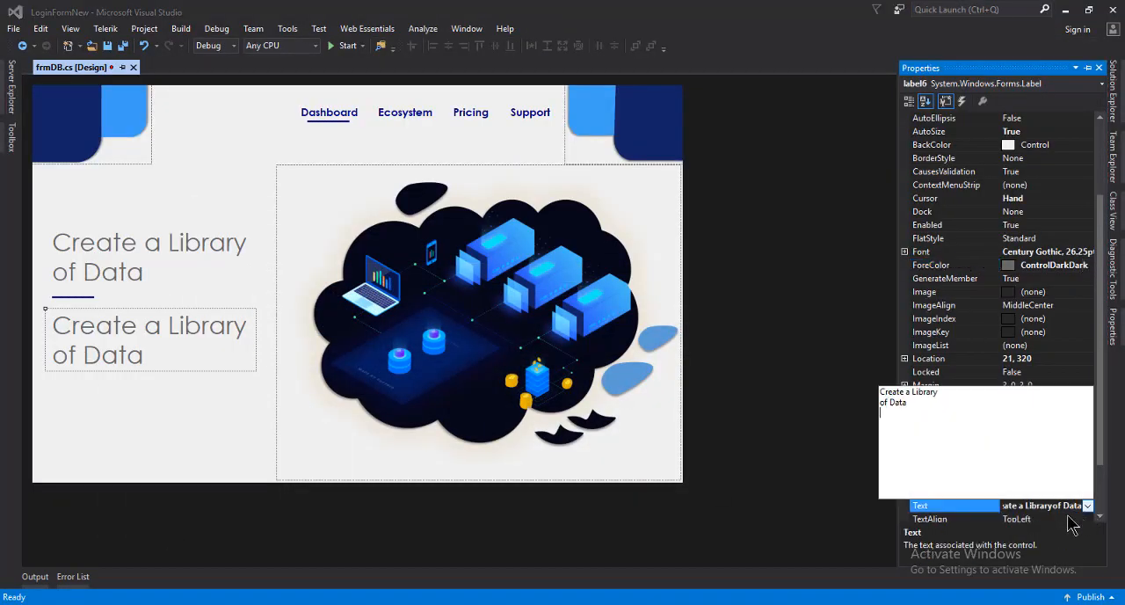
left_click_drag(958, 431, 836, 387)
key("ctrl+v")
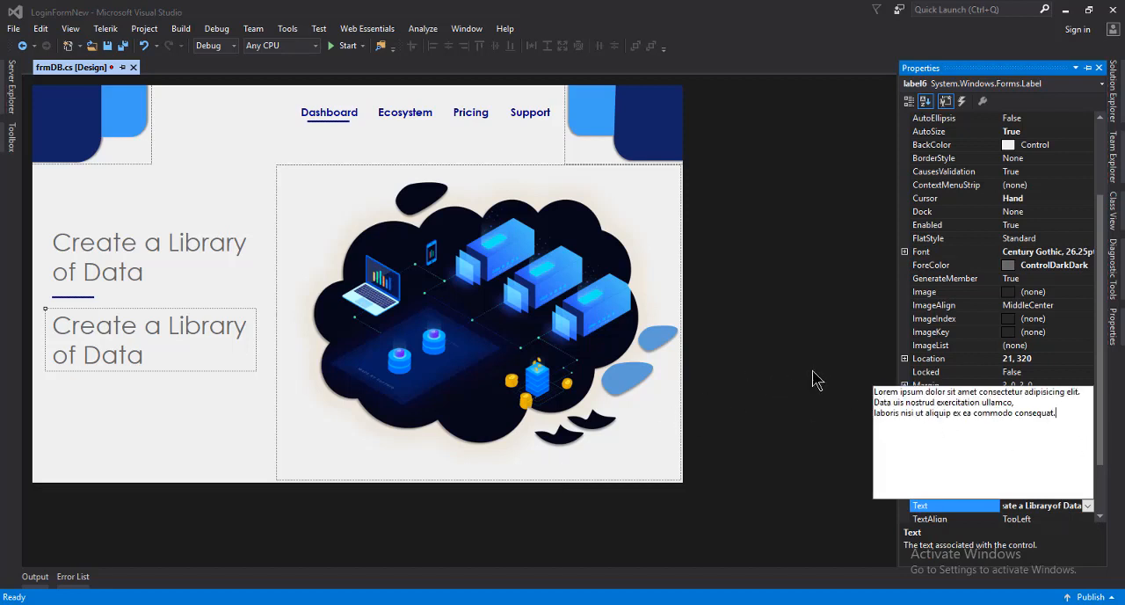
left_click(1096, 258)
Set the paragraph label's font size to 14
left_click(1090, 253)
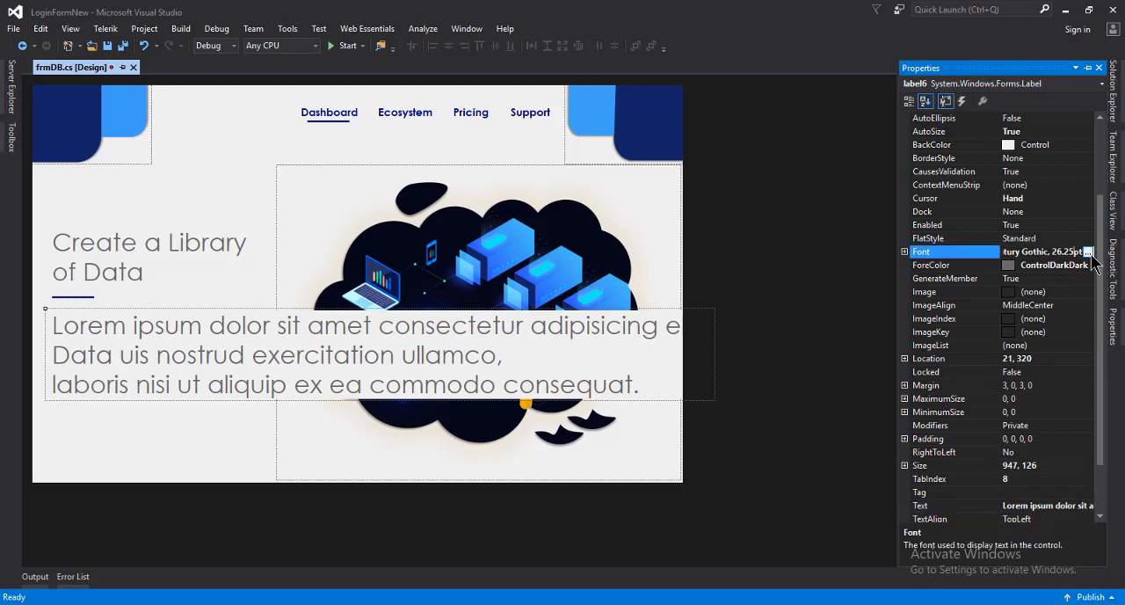
left_click(1093, 251)
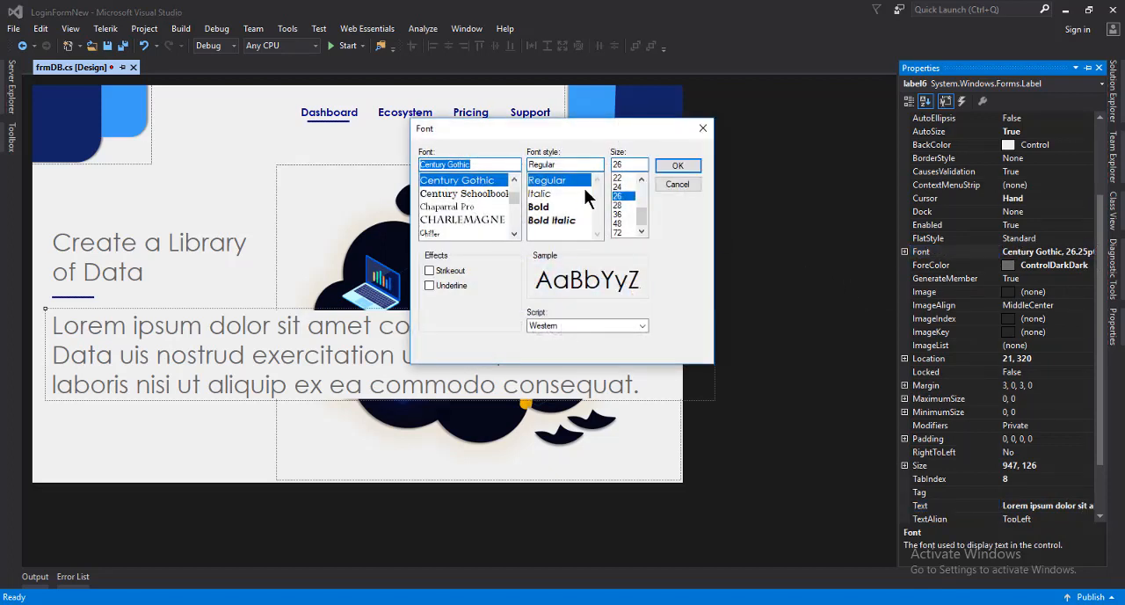
left_click(640, 179)
left_click(640, 179)
left_click(641, 179)
left_click(640, 178)
left_click(639, 179)
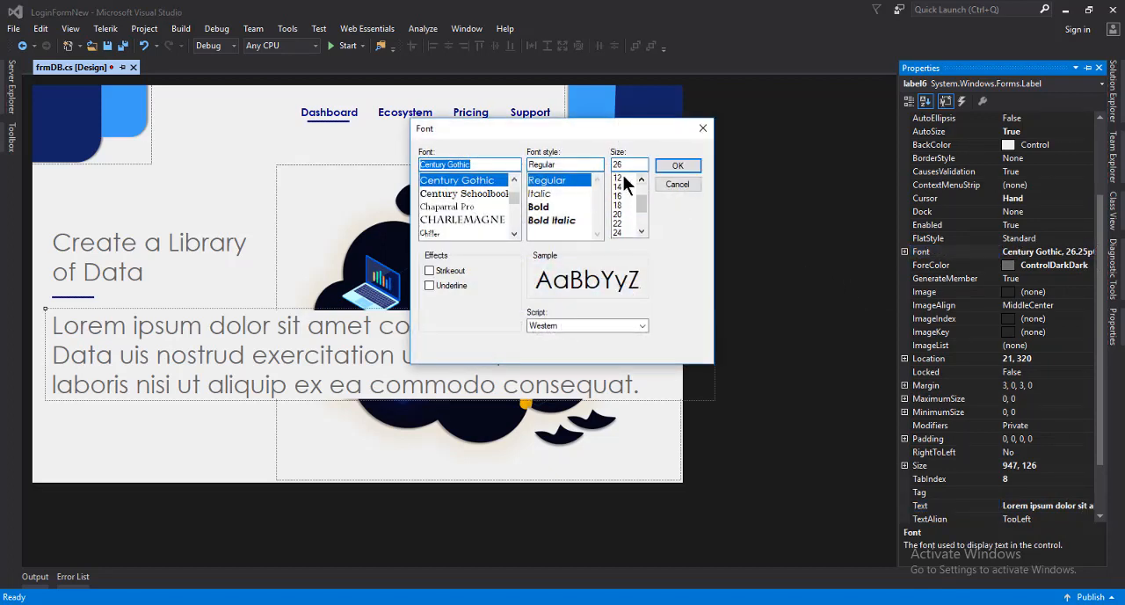
left_click(623, 186)
left_click(677, 167)
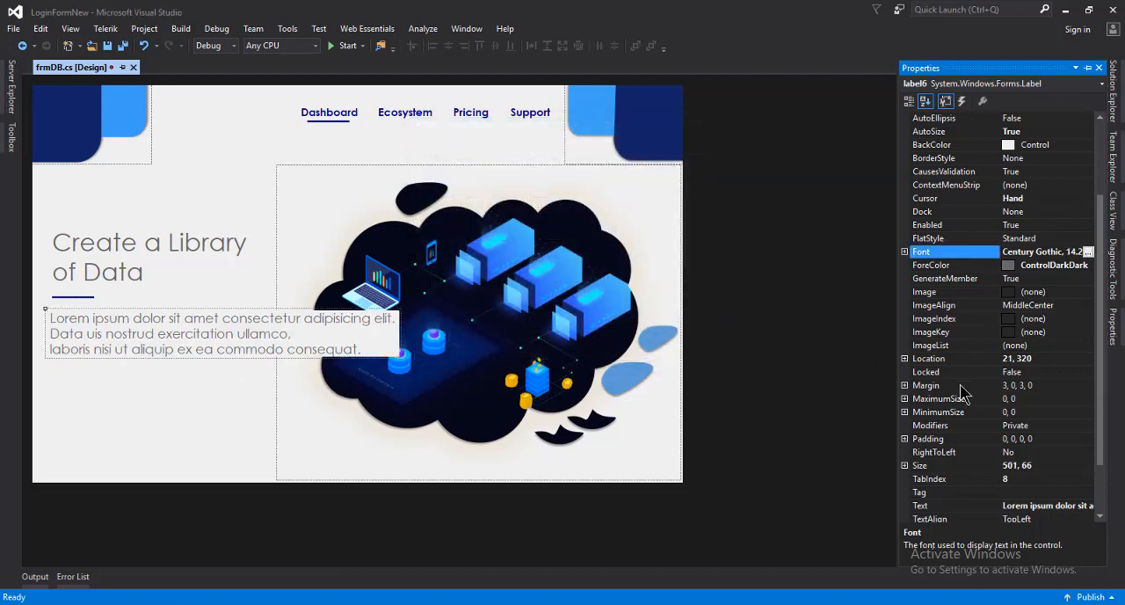
Reduce the paragraph label's font size to 12
left_click(1089, 251)
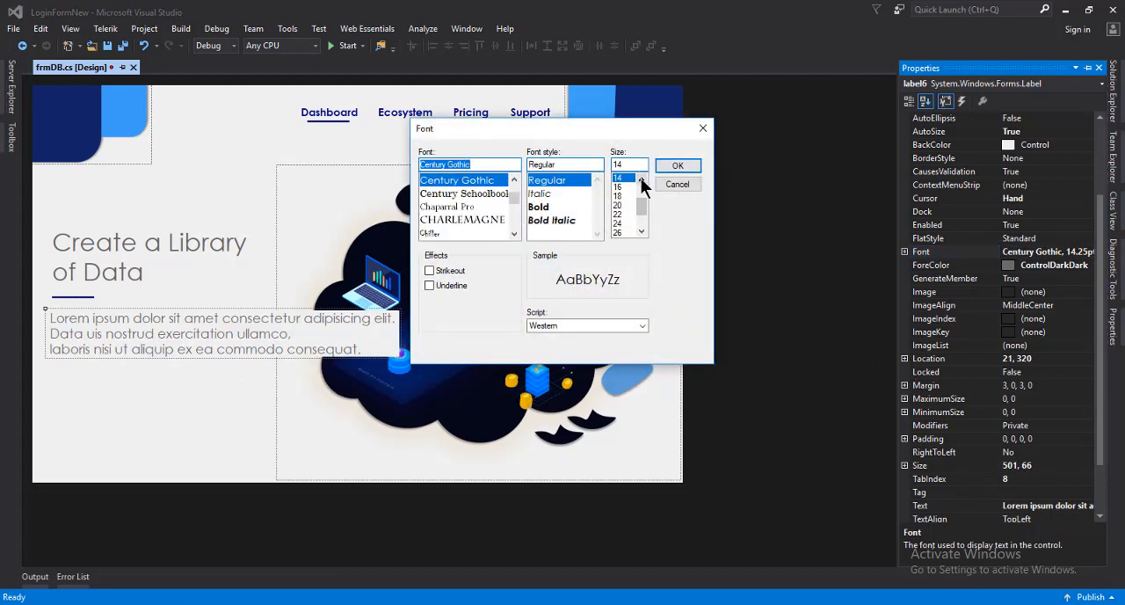
left_click(640, 178)
left_click(626, 178)
left_click(678, 166)
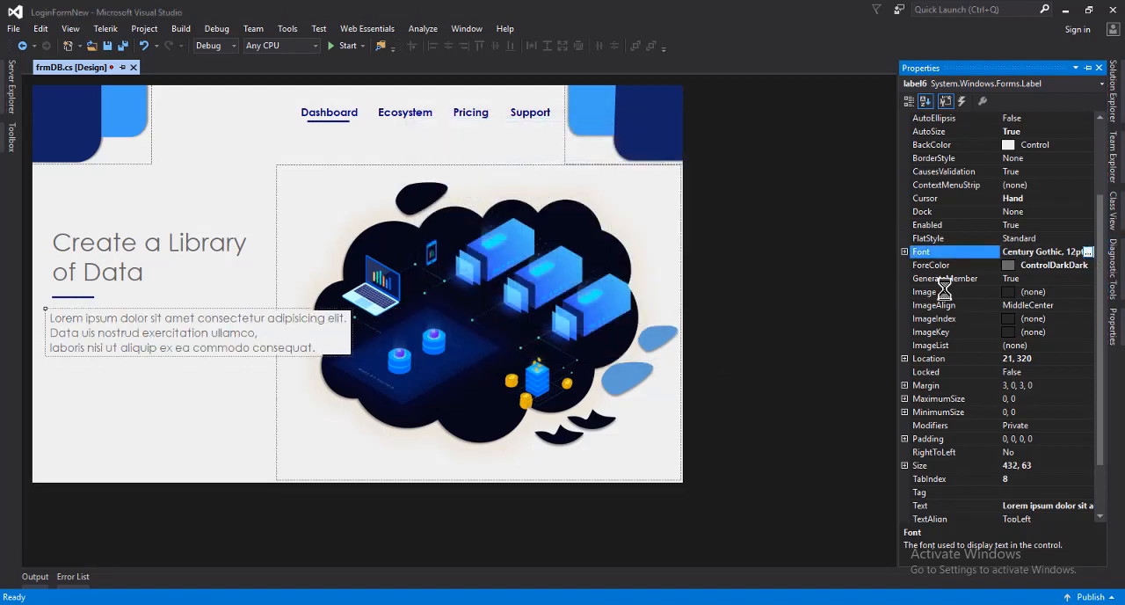
Set the paragraph label's font size to 10 and move the label to about 25, 331
left_click(626, 179)
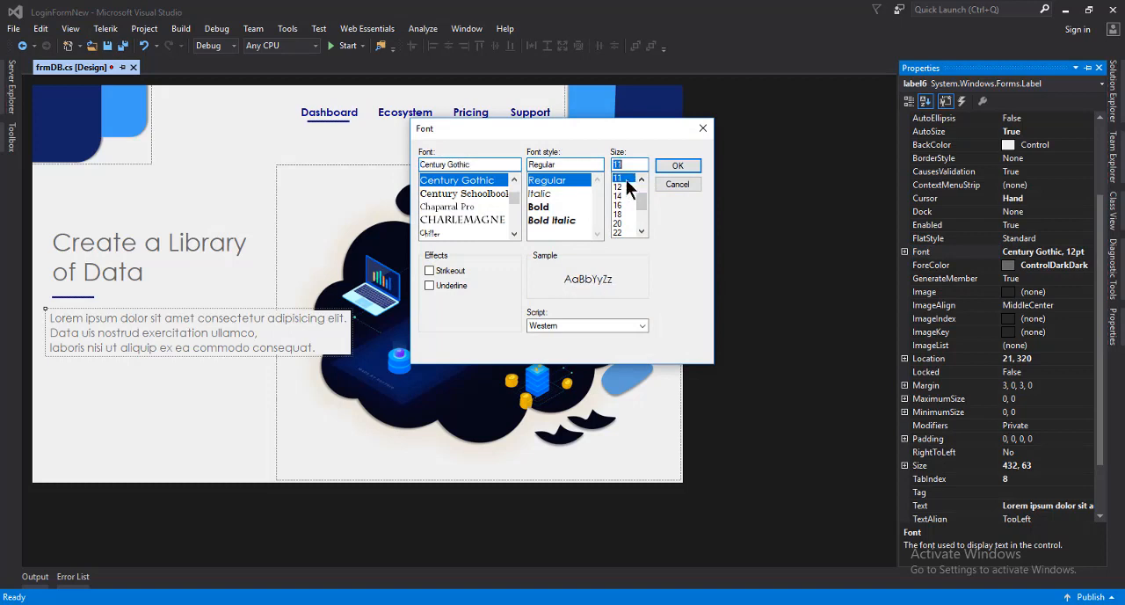
left_click(641, 180)
left_click(620, 179)
left_click(678, 166)
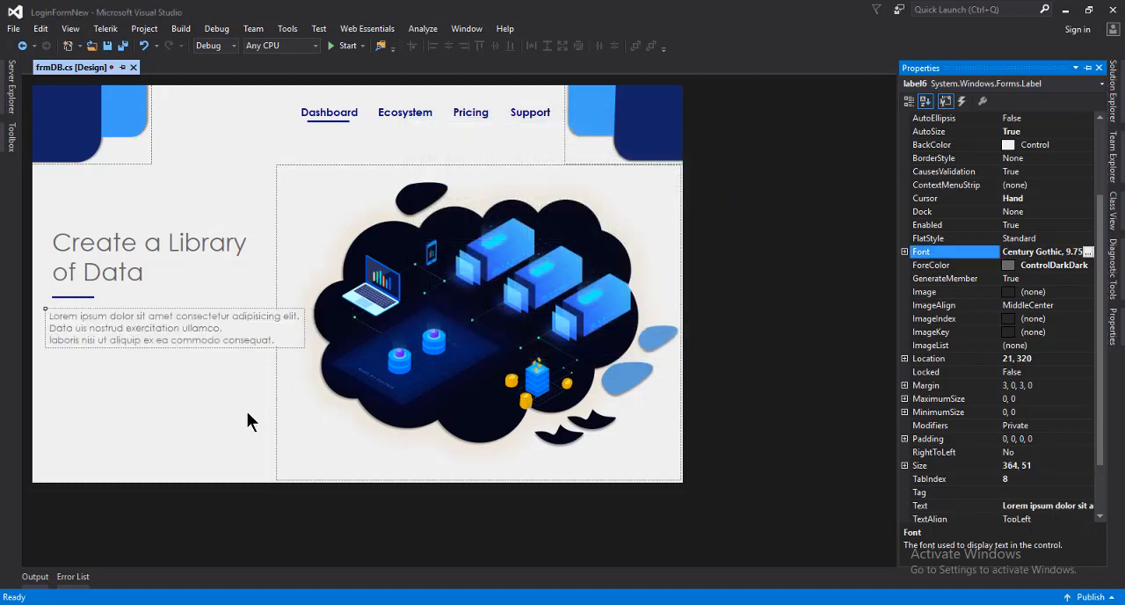
left_click_drag(125, 319, 125, 326)
left_click(118, 397)
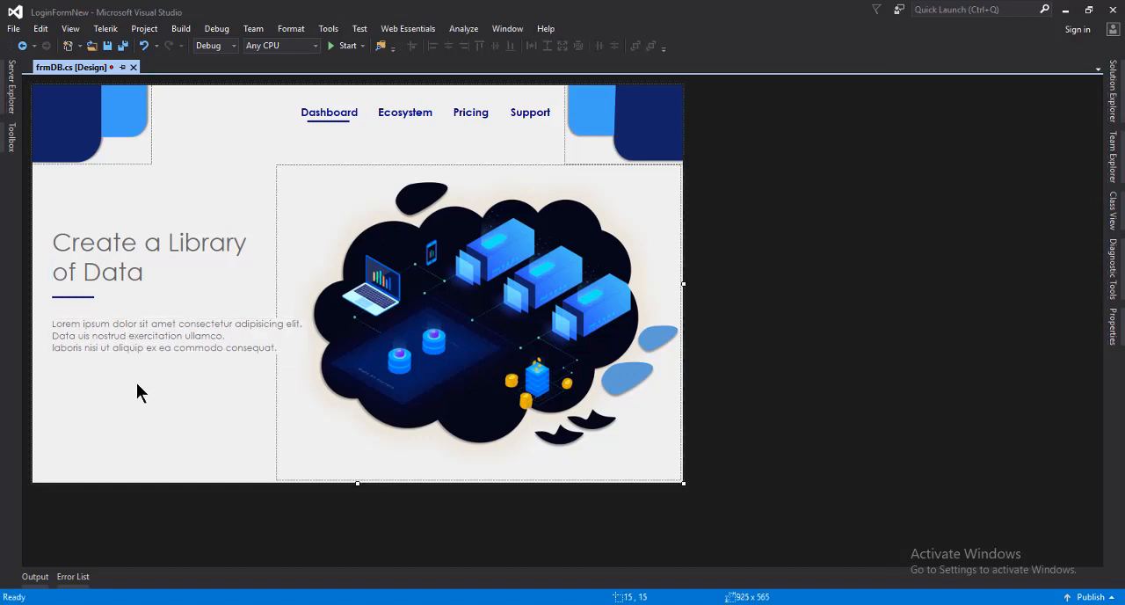
Try font size 11 on the paragraph label, and undo the change
right_click(174, 331)
left_click(230, 514)
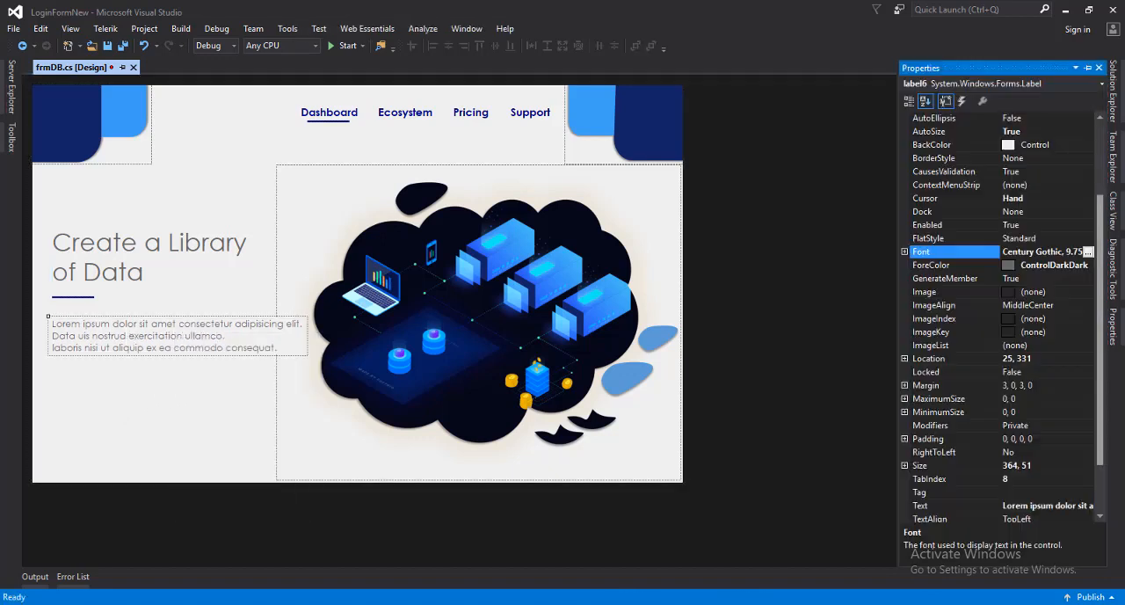
left_click(1088, 252)
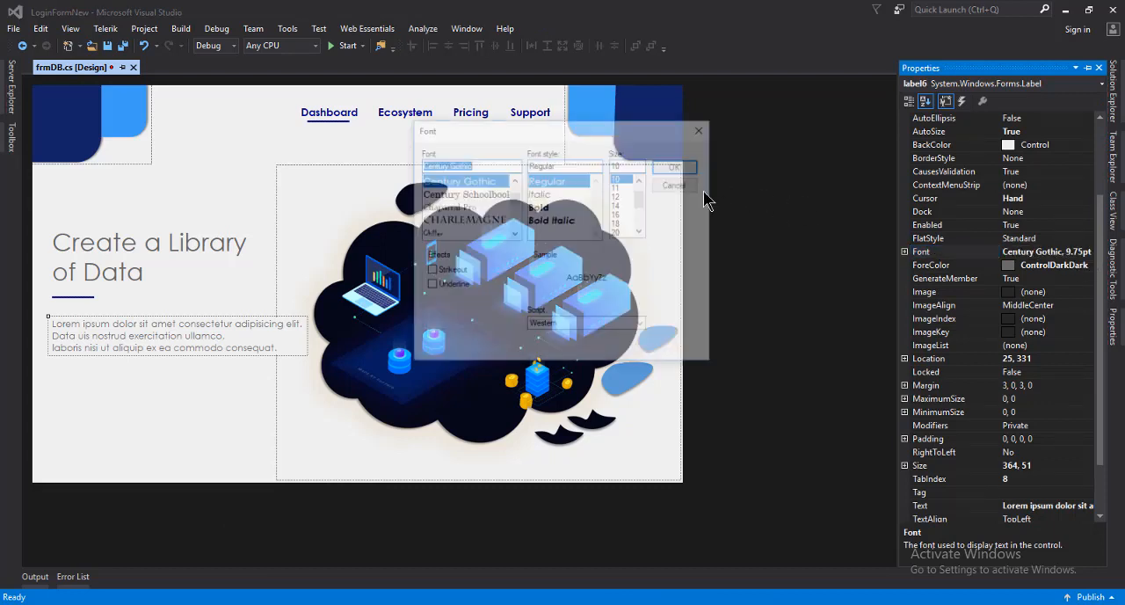
left_click(625, 187)
left_click(670, 168)
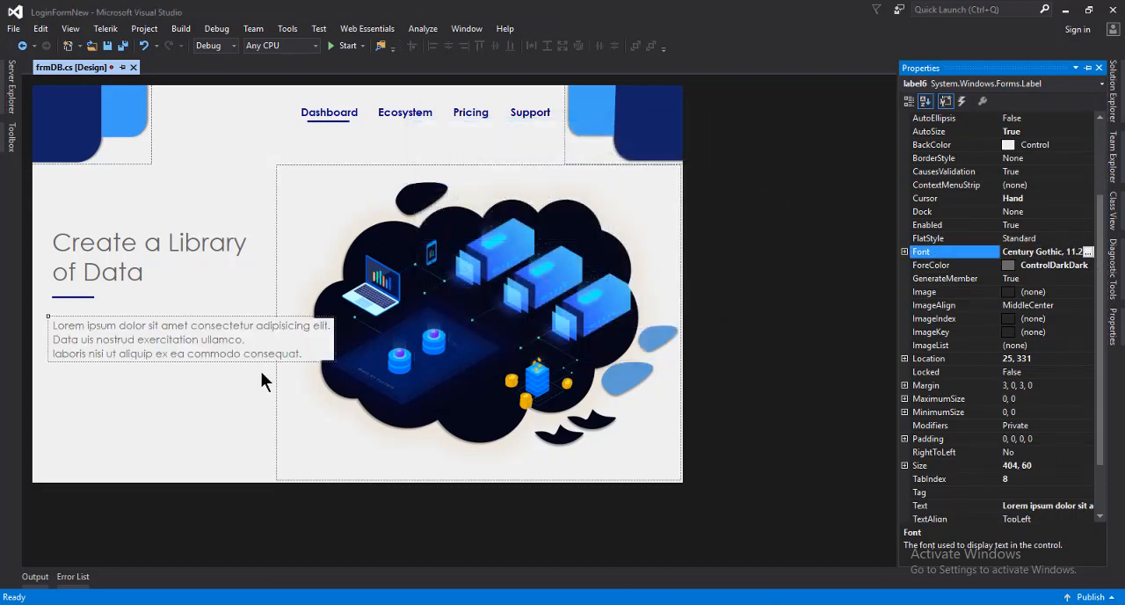
key("ctrl+z")
left_click(205, 370)
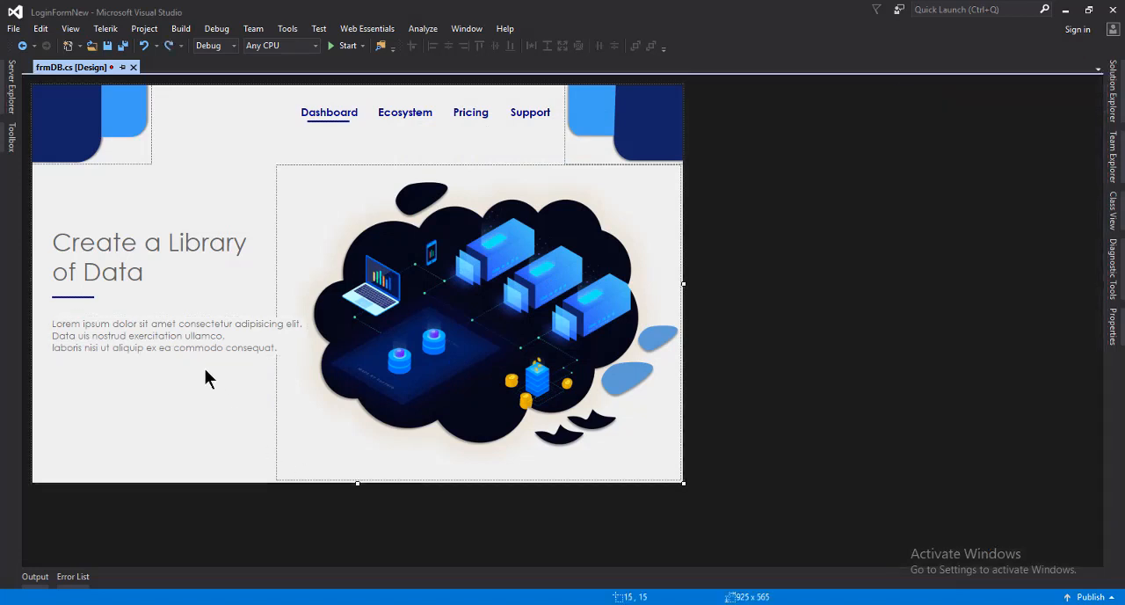
left_click(143, 339)
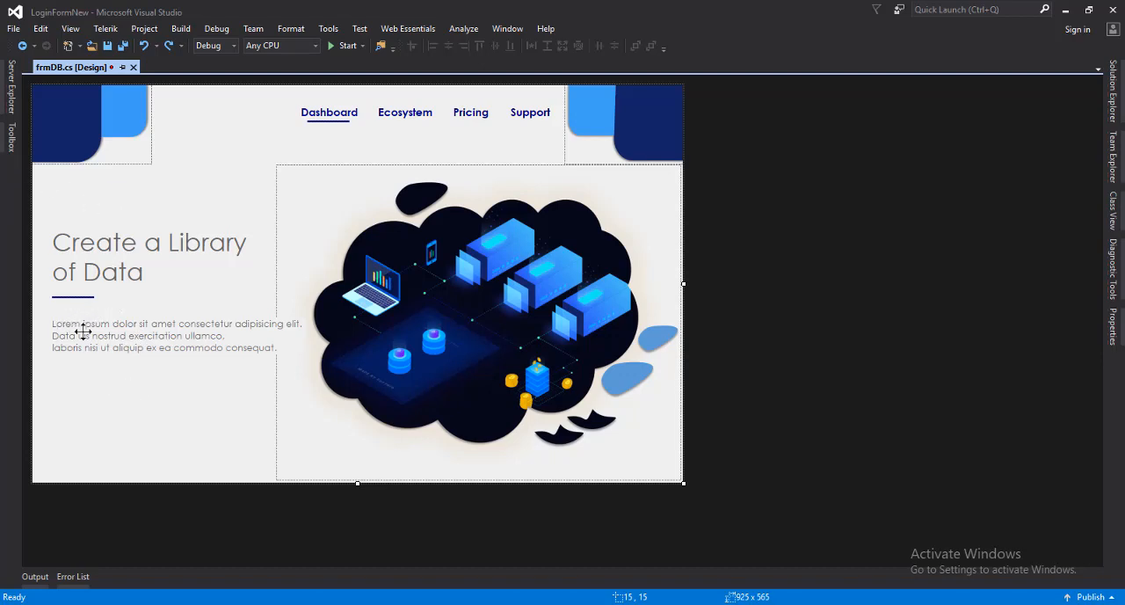
Add a Button about 125 x 43 in size below the description paragraph, at about 28, 409
left_click(12, 137)
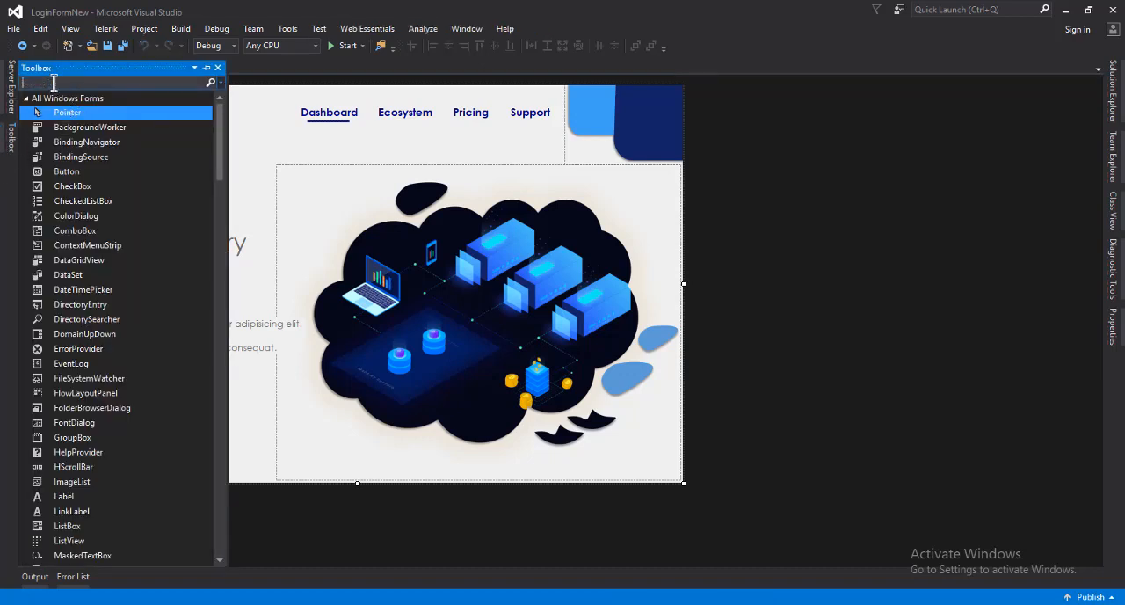
type("button")
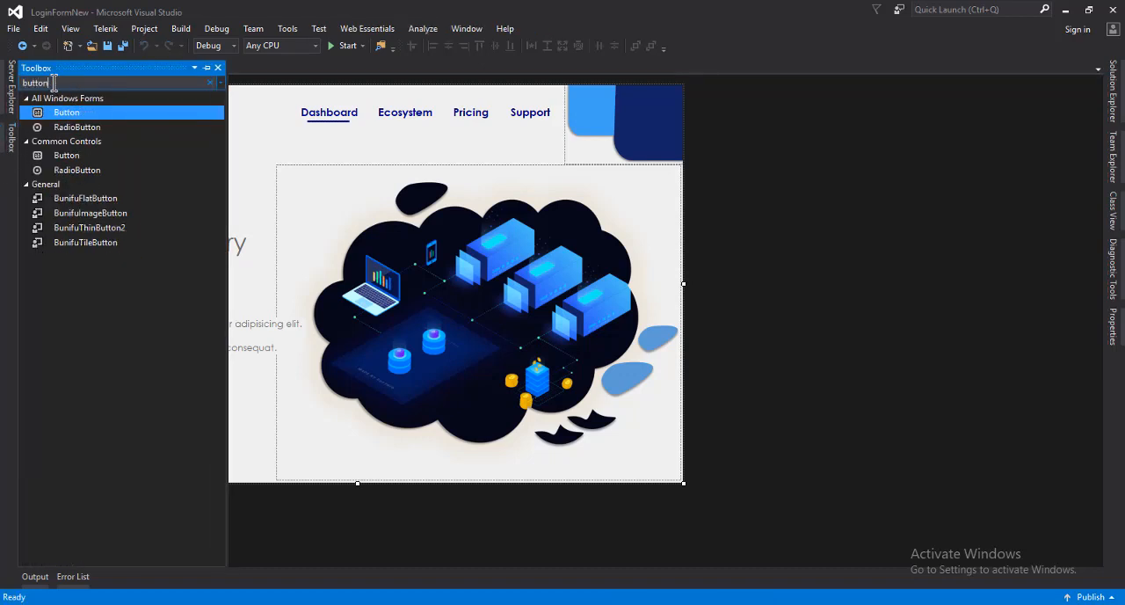
left_click_drag(107, 118, 139, 401)
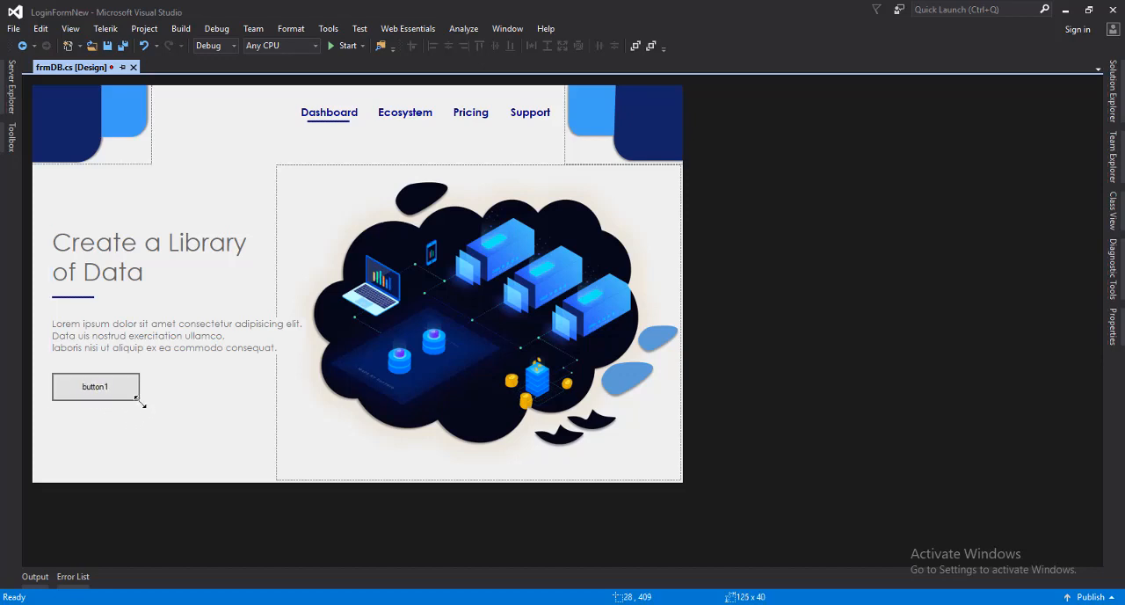
left_click(201, 400)
left_click(99, 400)
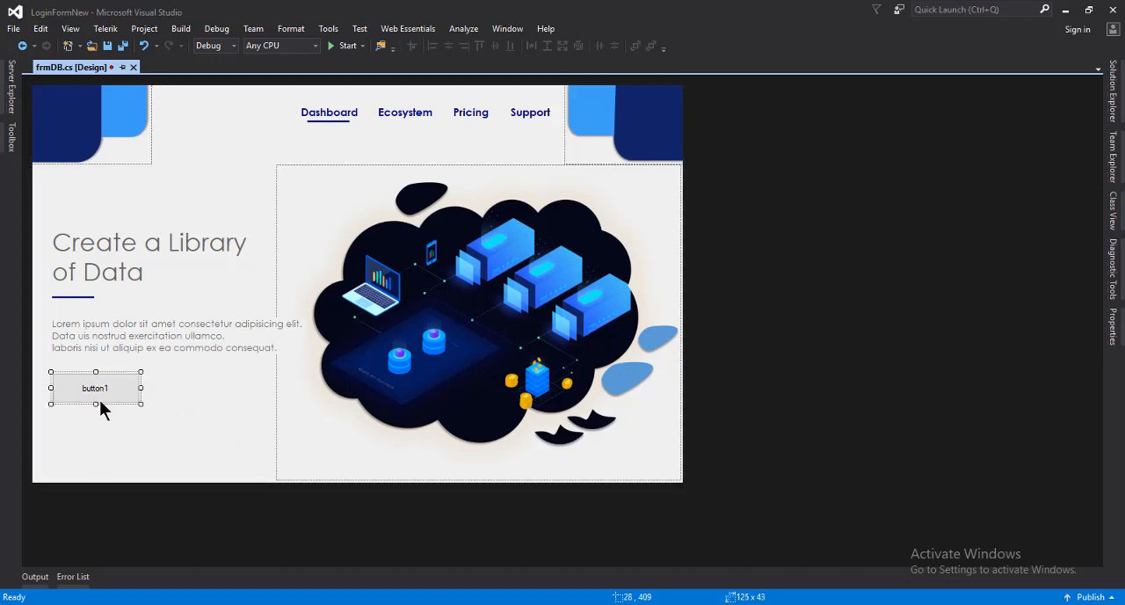
Set the new button's FlatStyle to Flat
right_click(99, 400)
left_click(145, 575)
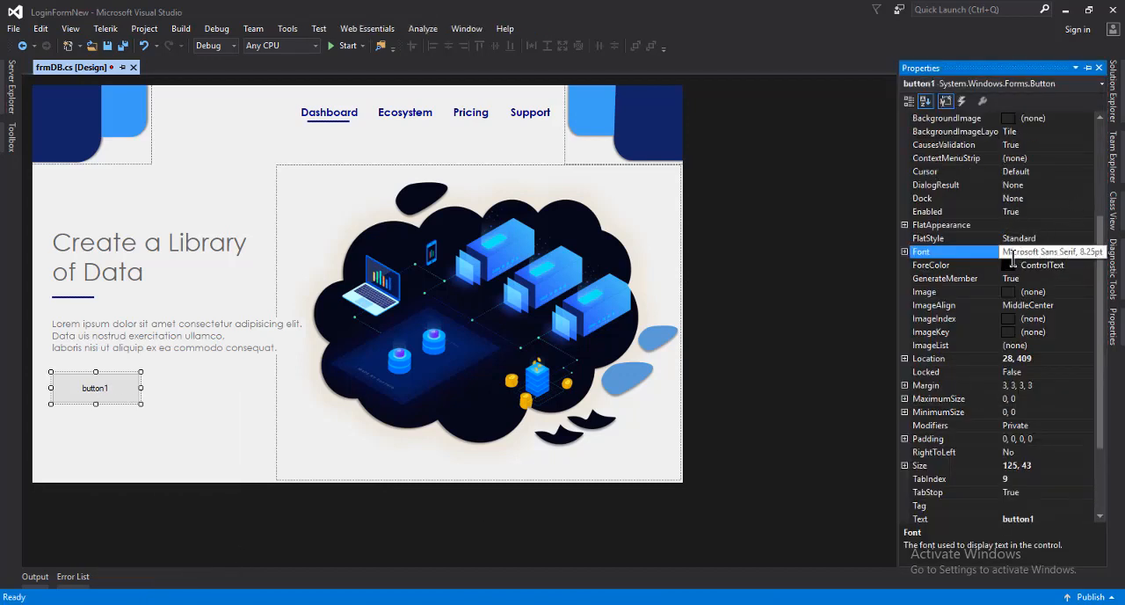
scroll(959, 294, "up", 1)
left_click(1081, 280)
left_click(1087, 279)
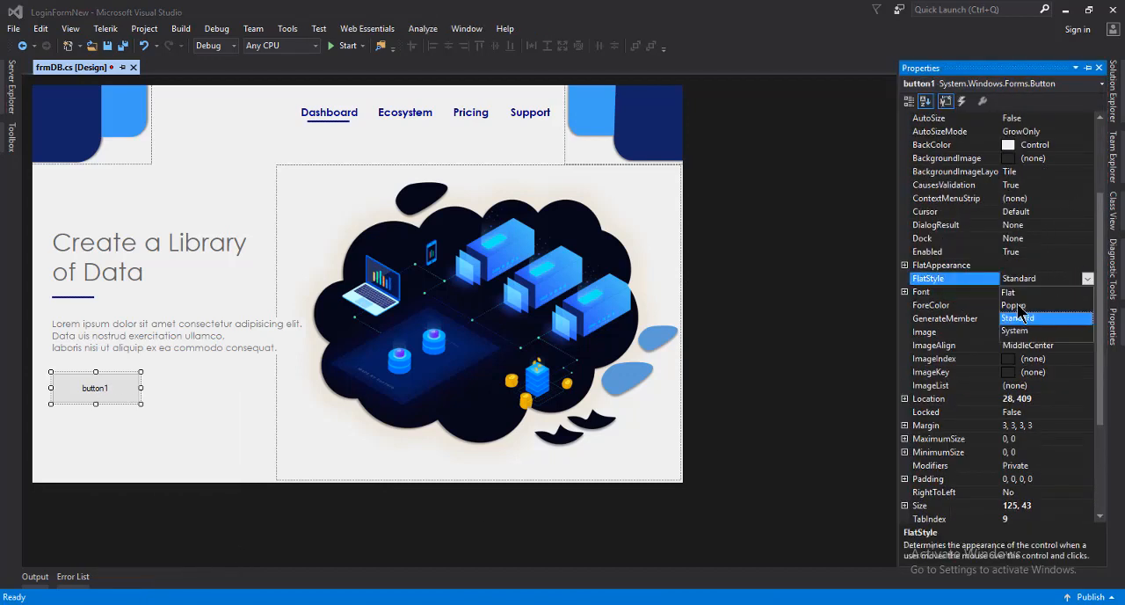
left_click(1020, 291)
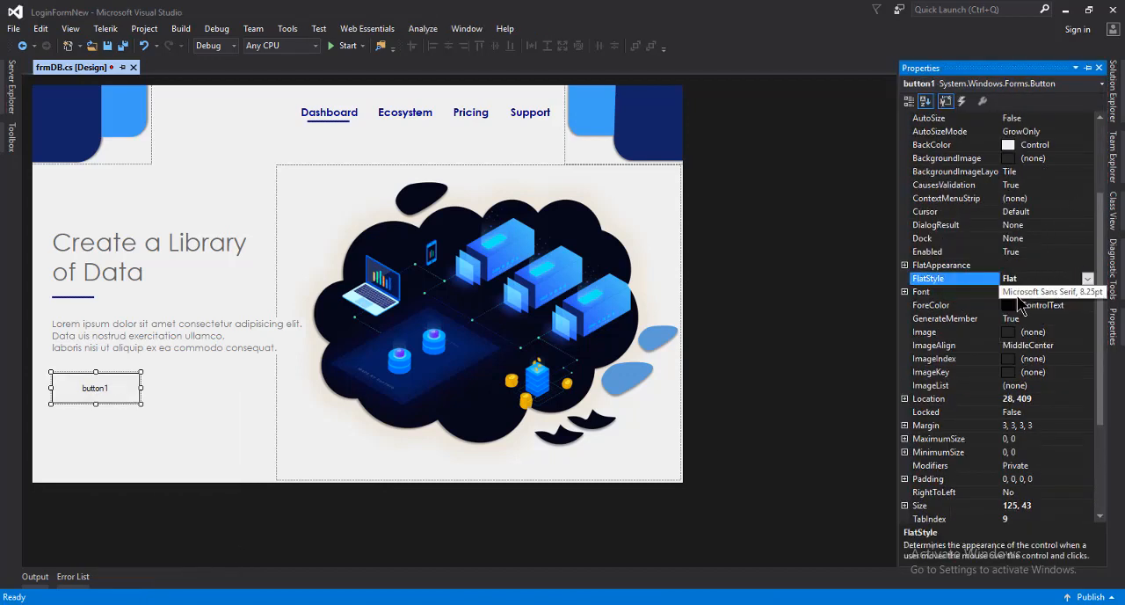
Give the button's flat appearance a border size of 2 and a Navy border color
left_click(904, 265)
left_click(1012, 291)
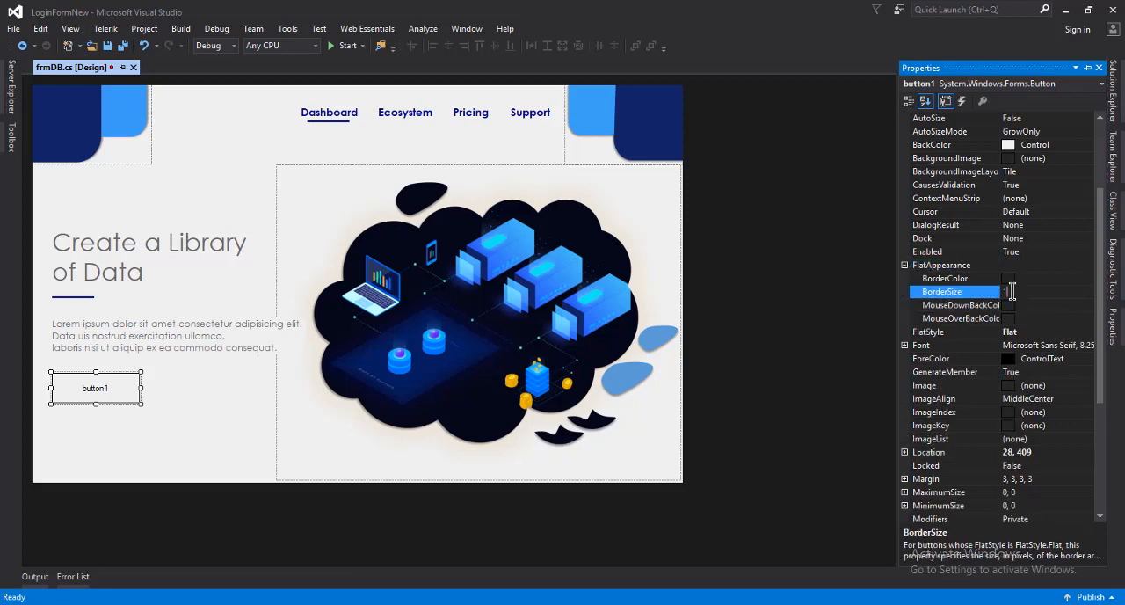
left_click(1064, 279)
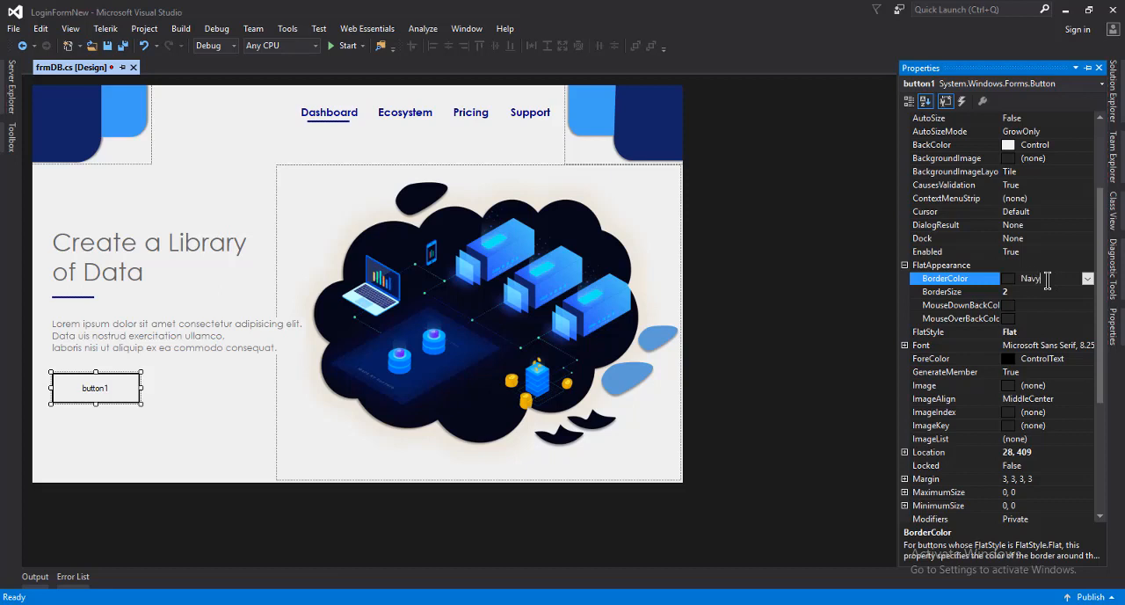
key("Return")
Set the button's font to Century Gothic, size 10
scroll(1076, 325, "down", 5)
left_click(1093, 146)
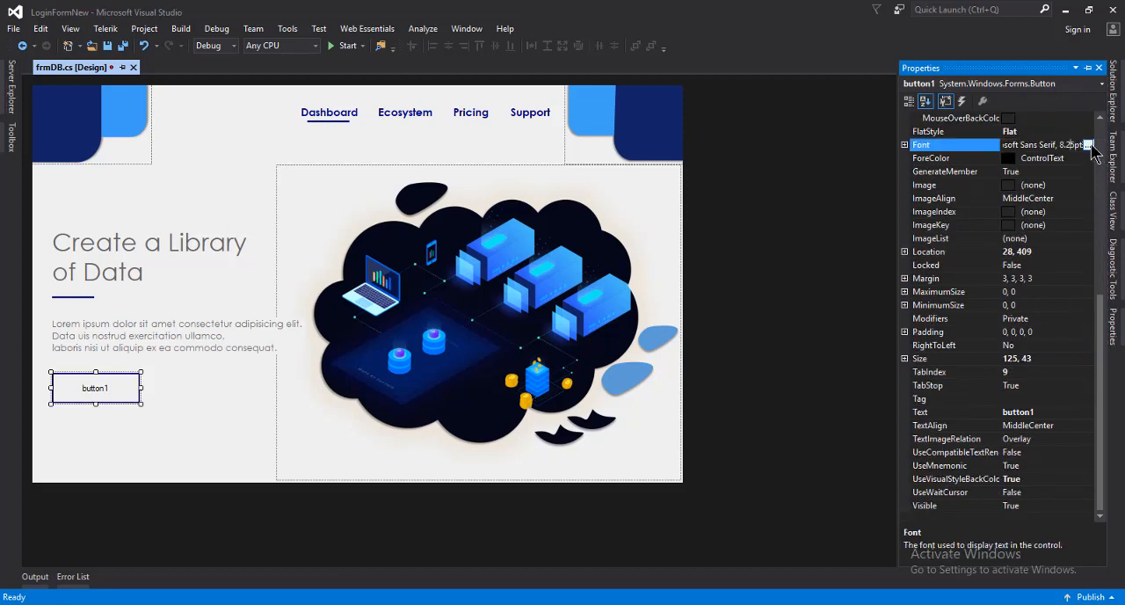
left_click(1089, 145)
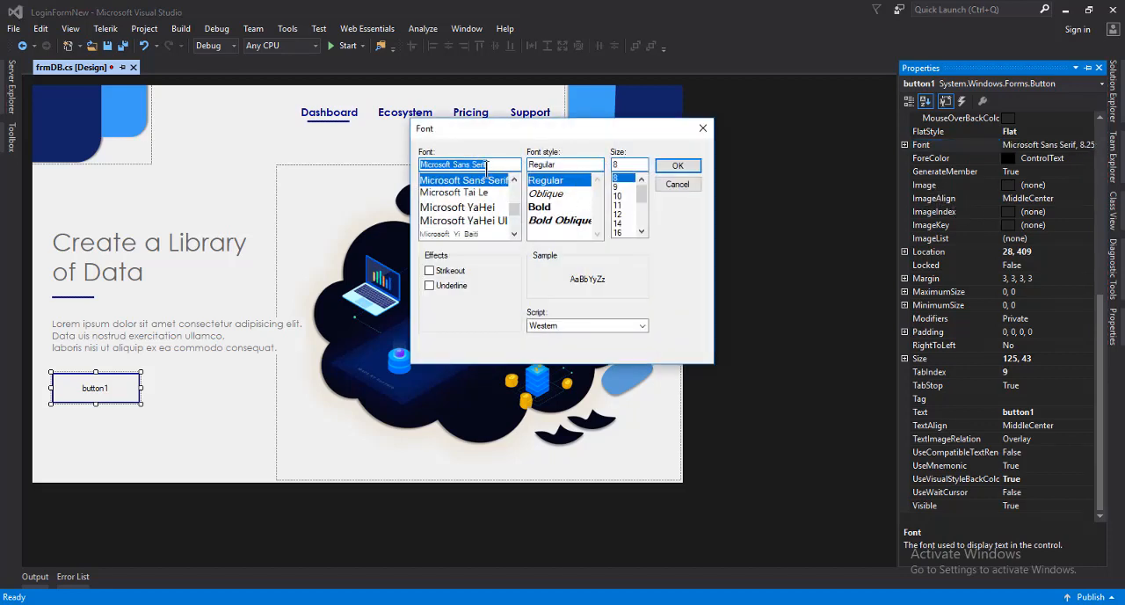
type("cent")
left_click(465, 209)
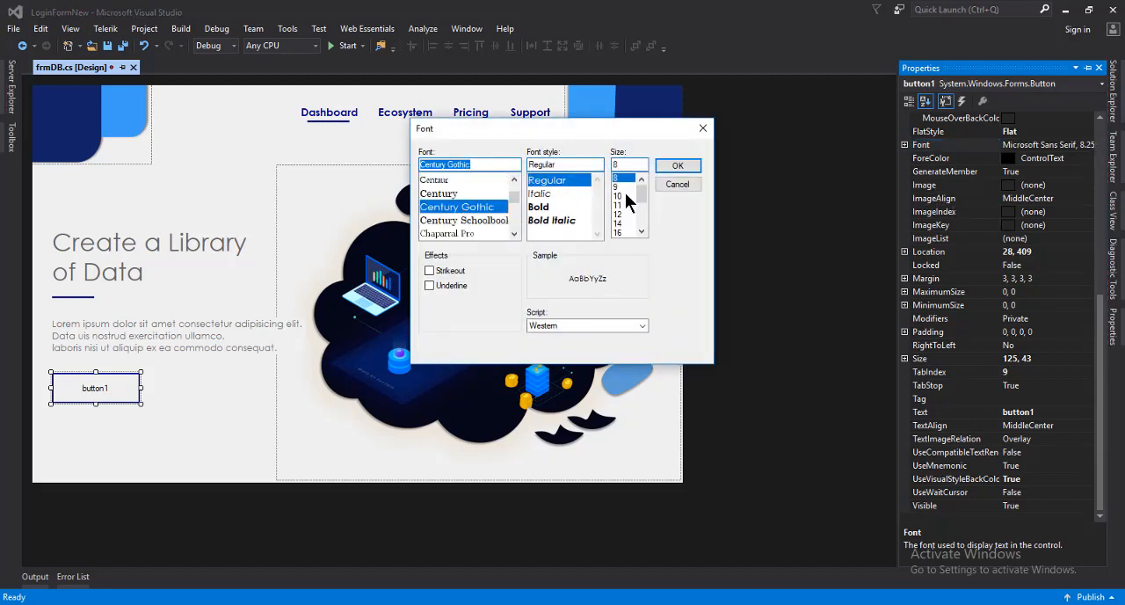
left_click(619, 196)
left_click(677, 166)
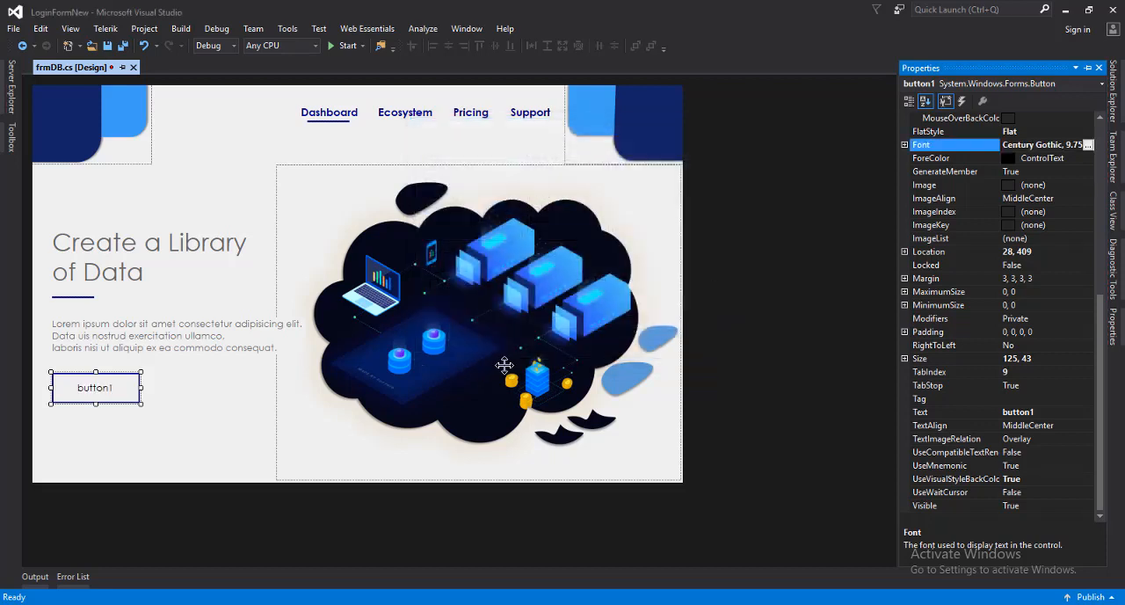
Set the button's text to "Learn More"
left_click(1053, 412)
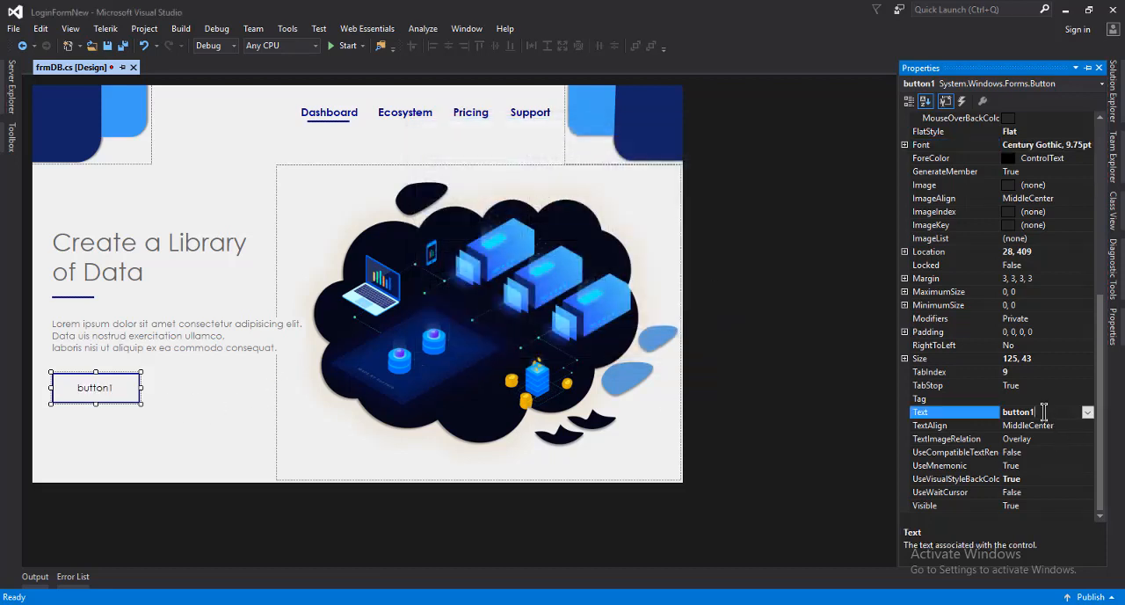
type("Learn More")
key("Return")
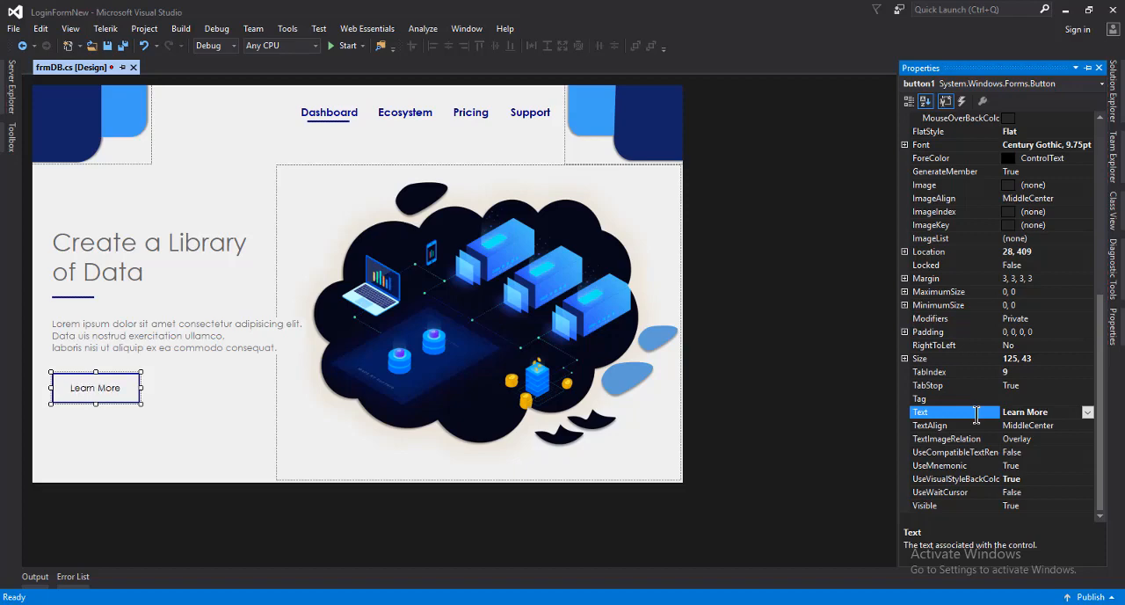
Set the Learn More button's cursor to Hand
left_click_drag(1100, 352, 1090, 171)
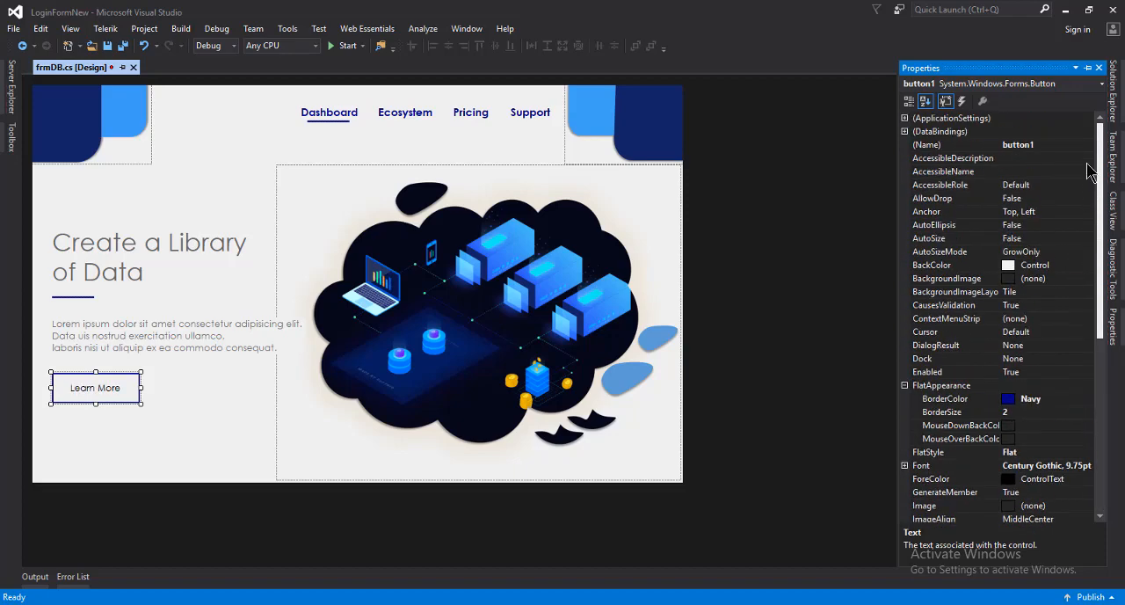
left_click(1039, 341)
left_click(1087, 331)
scroll(1076, 463, "down", 5)
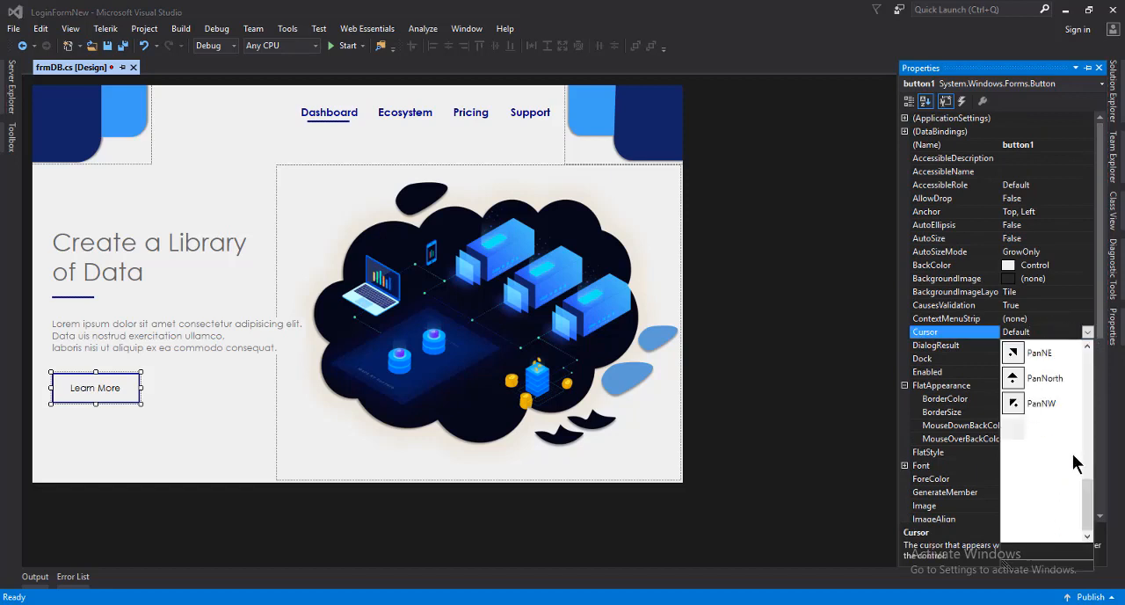
left_click(1047, 529)
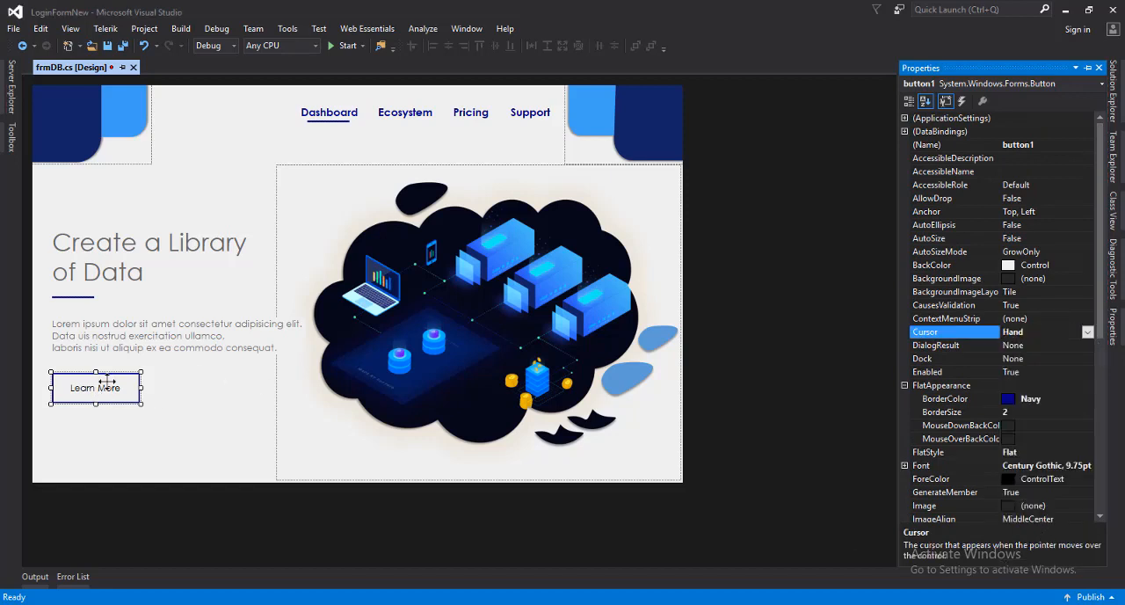
Move the Learn More button sideways to about 191, 408 and copy it
left_click_drag(95, 392, 210, 397)
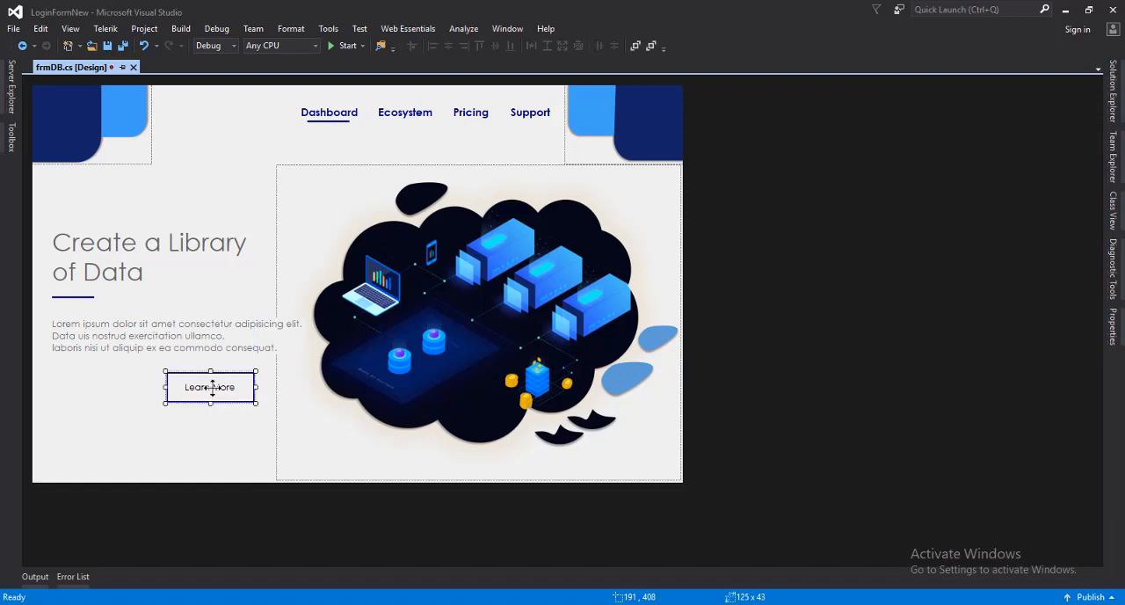
right_click(212, 387)
left_click(258, 527)
Paste the copied button onto the form at about 28, 408 and move the original close beside it
right_click(73, 423)
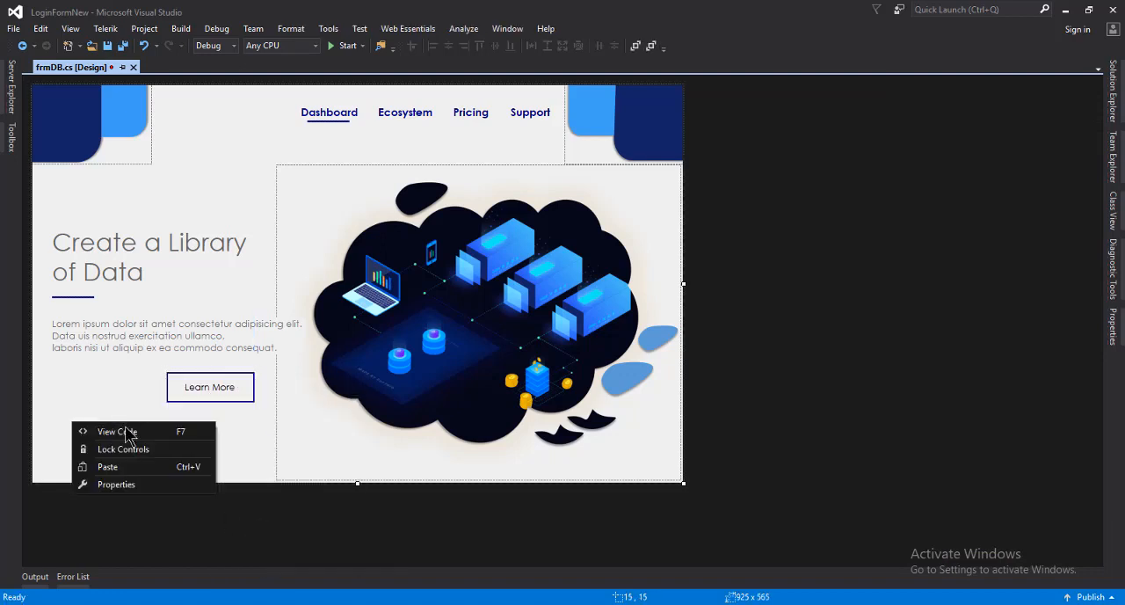
left_click(119, 467)
left_click_drag(338, 288, 78, 396)
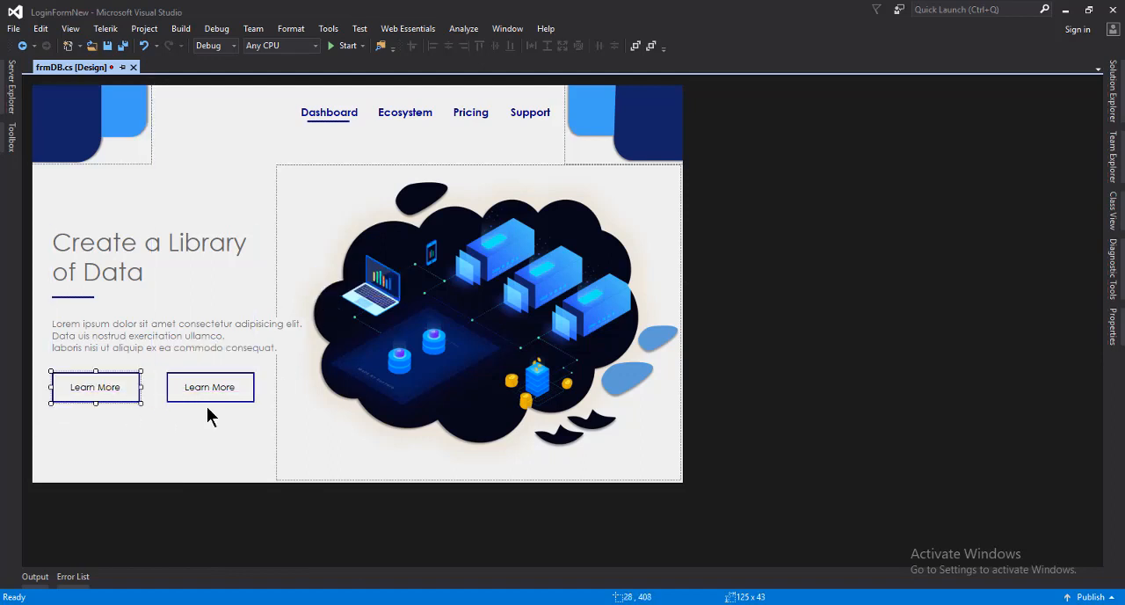
left_click_drag(207, 393, 176, 384)
left_click(190, 429)
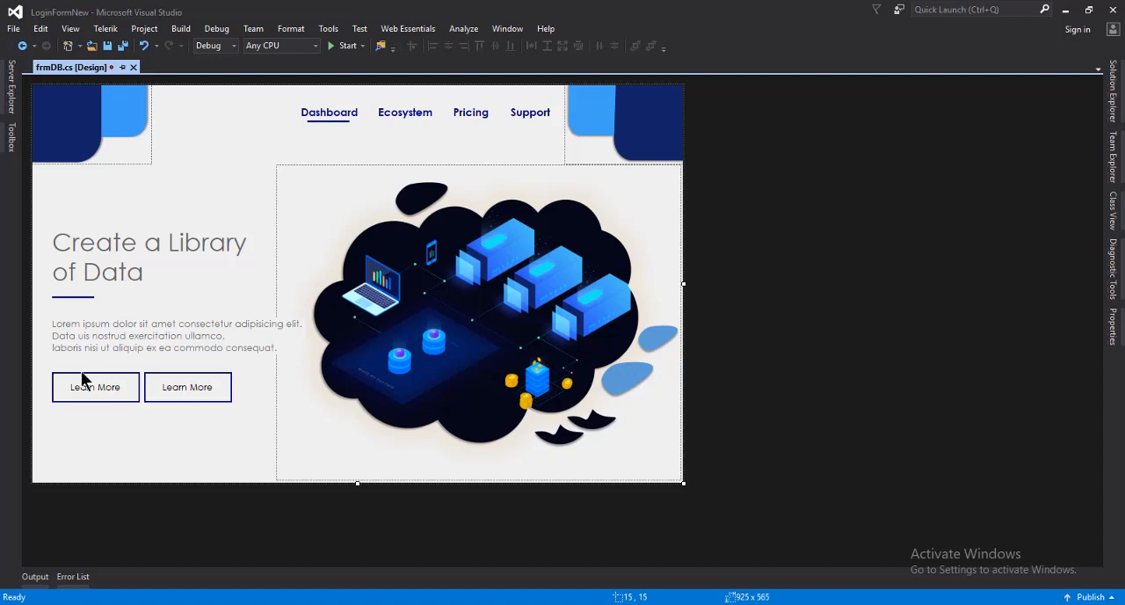
Set the pasted button's flat appearance border size to 0
right_click(93, 392)
left_click(137, 567)
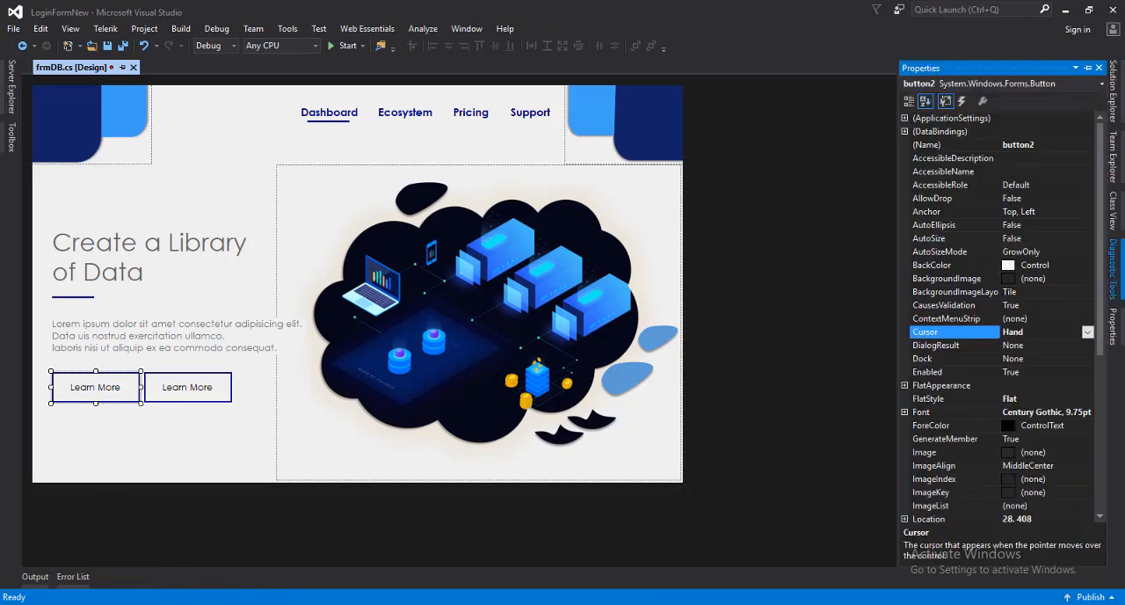
scroll(980, 428, "down", 5)
scroll(985, 428, "up", 2)
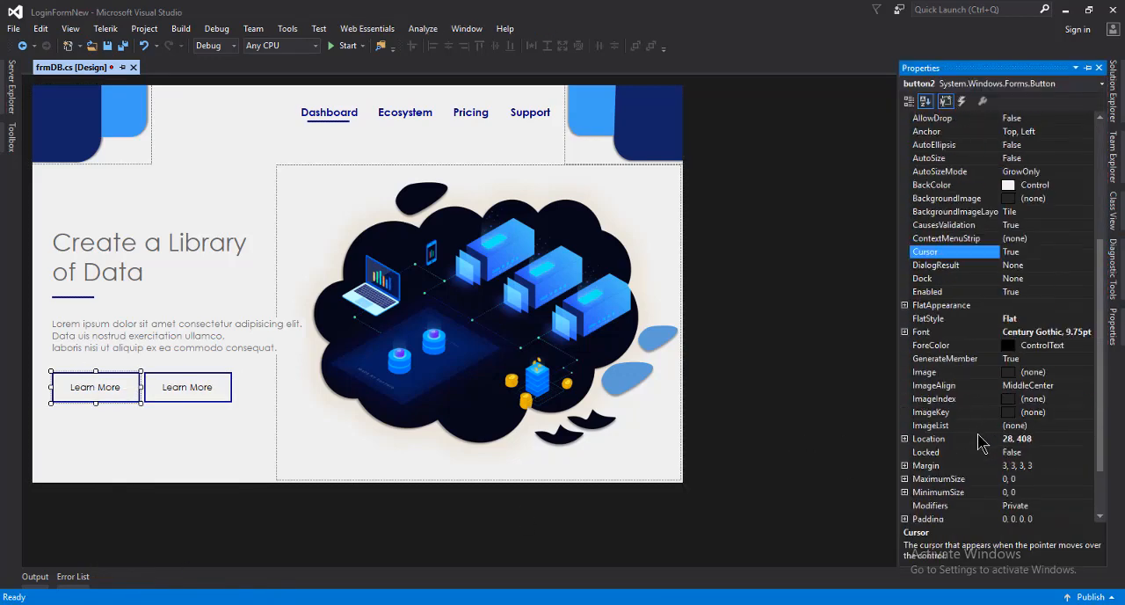
left_click(908, 266)
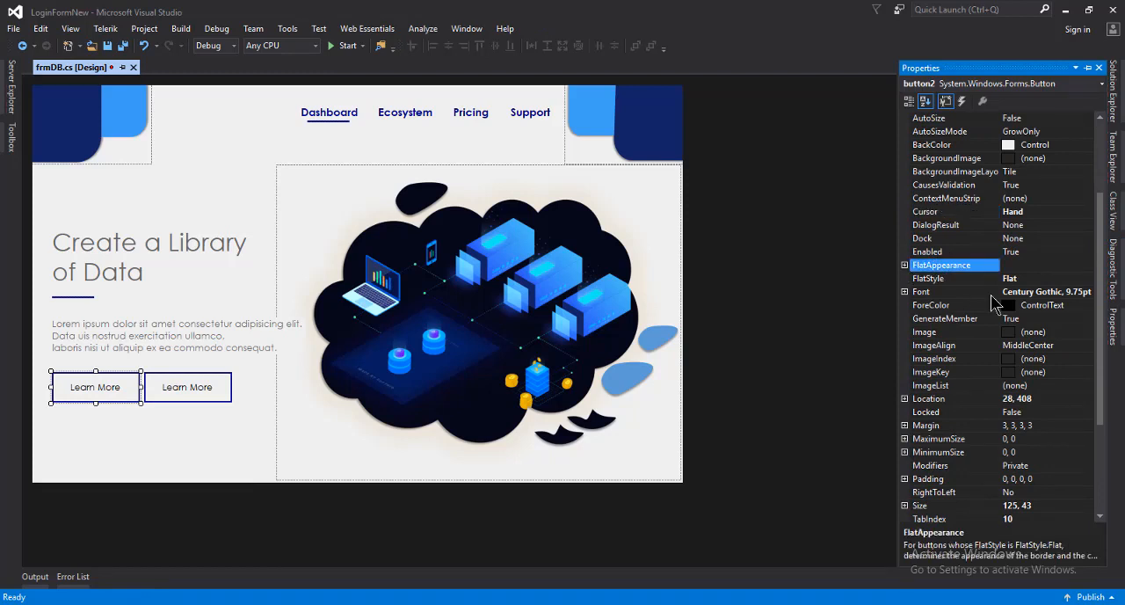
left_click(904, 265)
left_click(1005, 293)
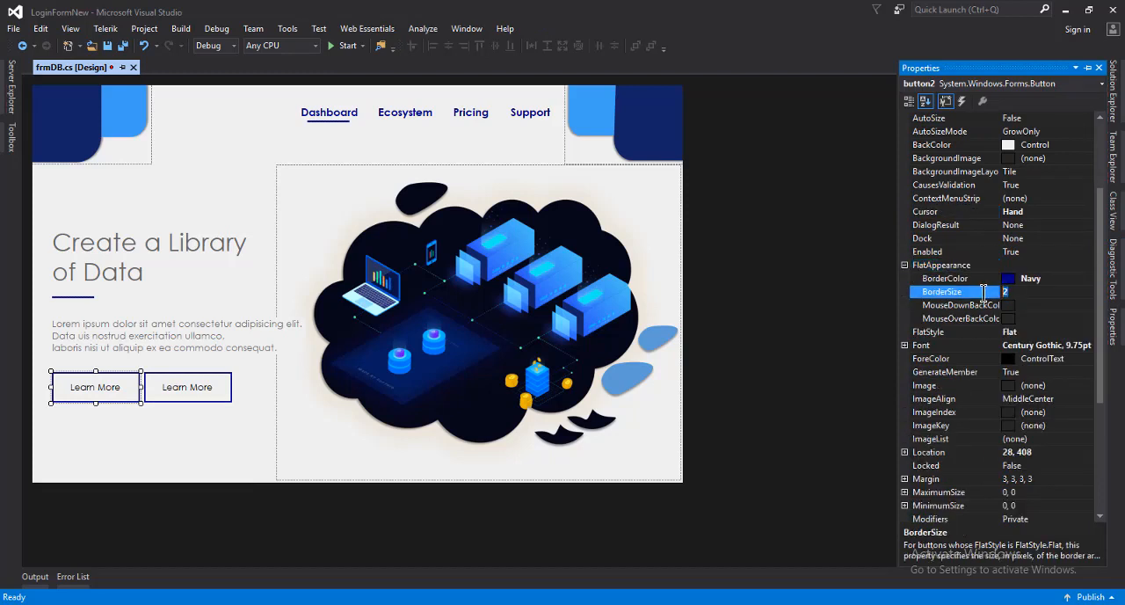
type("0")
key("Return")
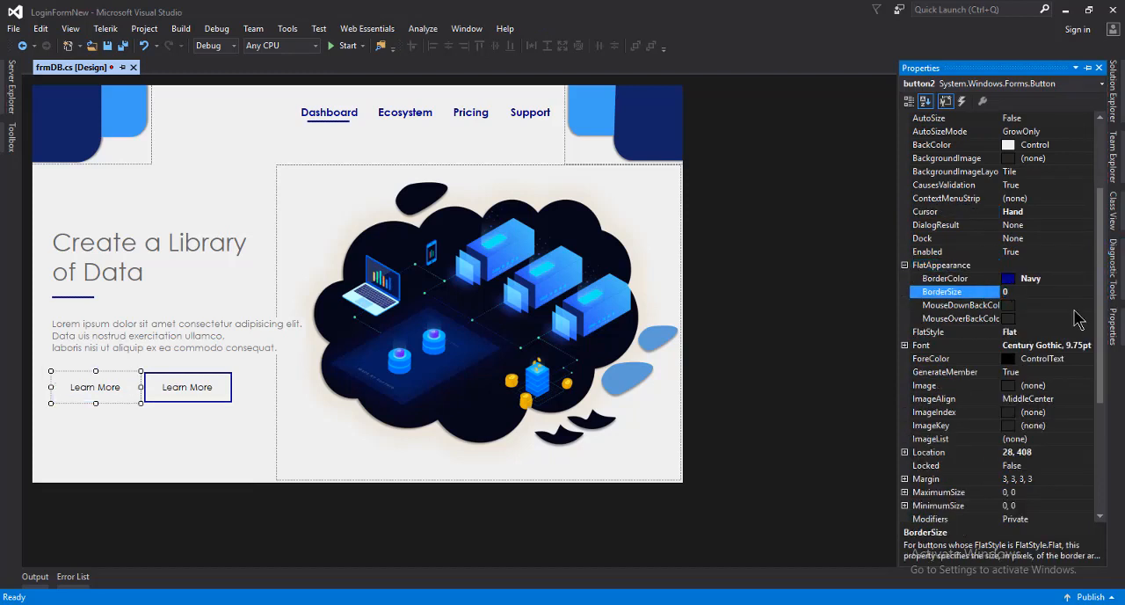
Set the borderless button's BackColor to Gold
left_click(1082, 279)
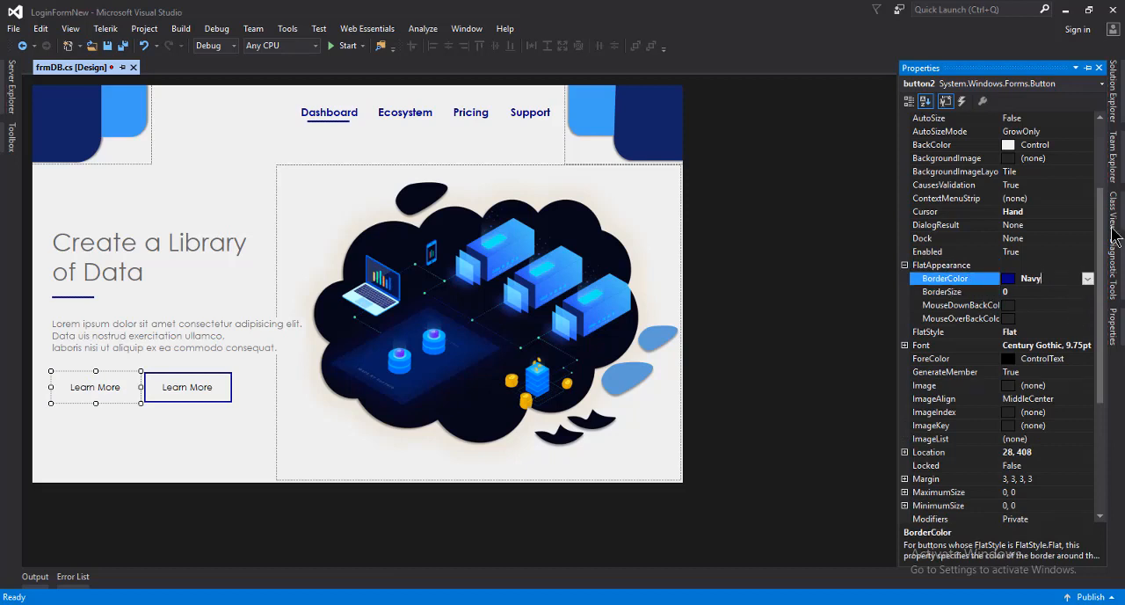
left_click_drag(1099, 271, 1099, 209)
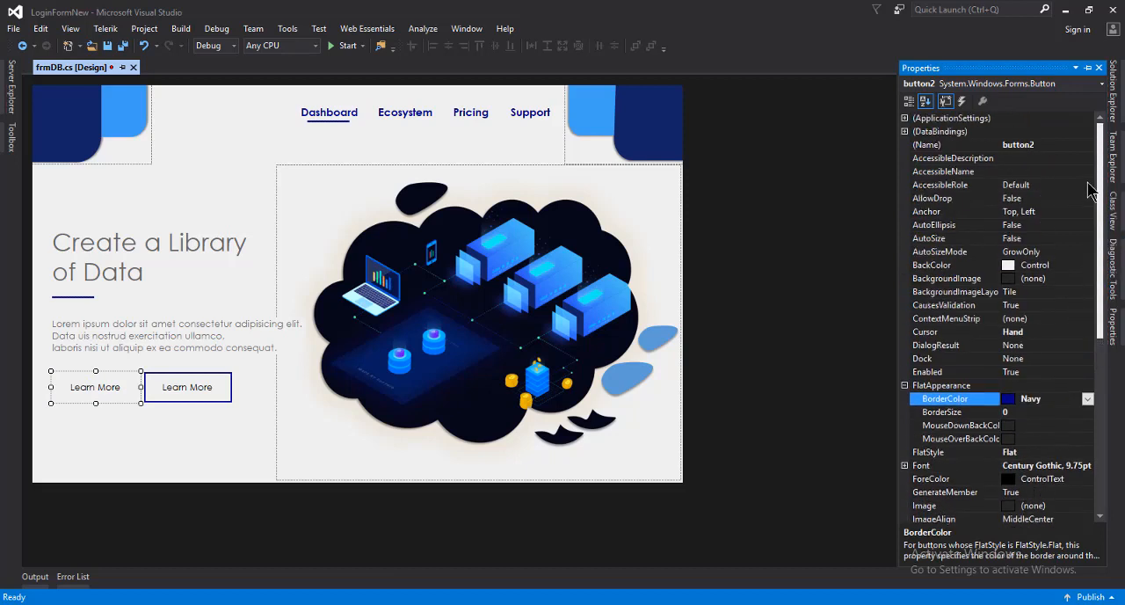
left_click(1086, 266)
left_click(1087, 266)
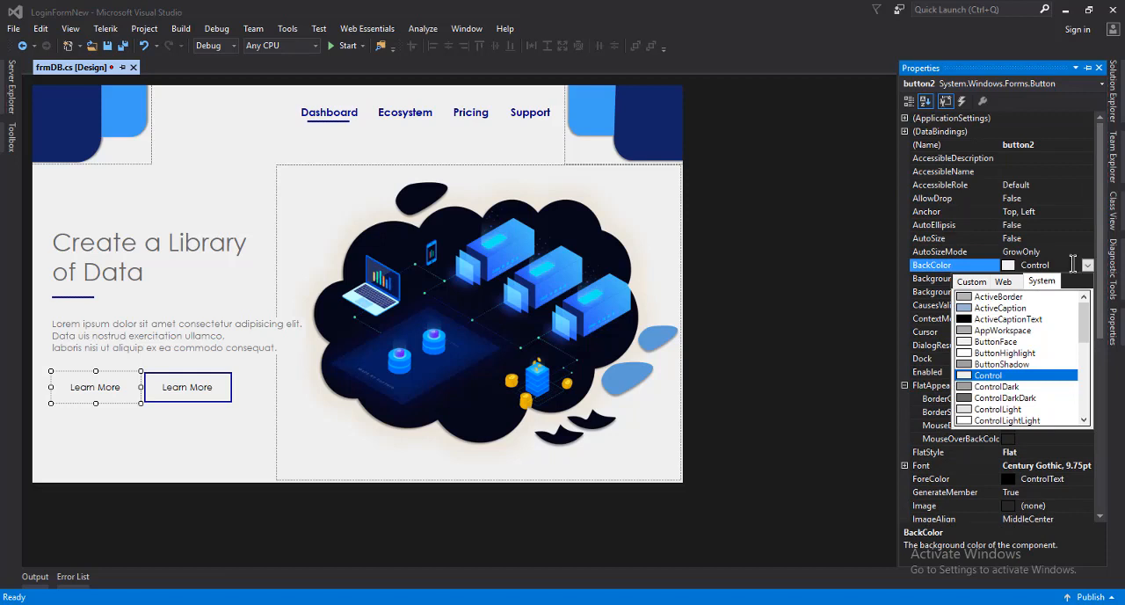
left_click(1068, 268)
left_click(996, 262)
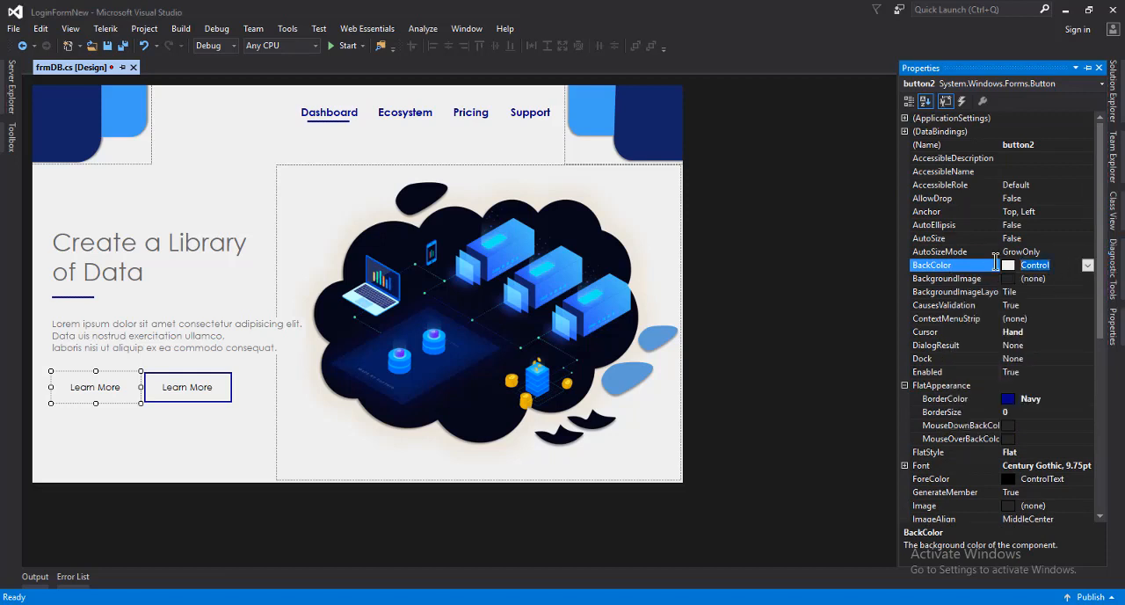
type("gold")
key("Return")
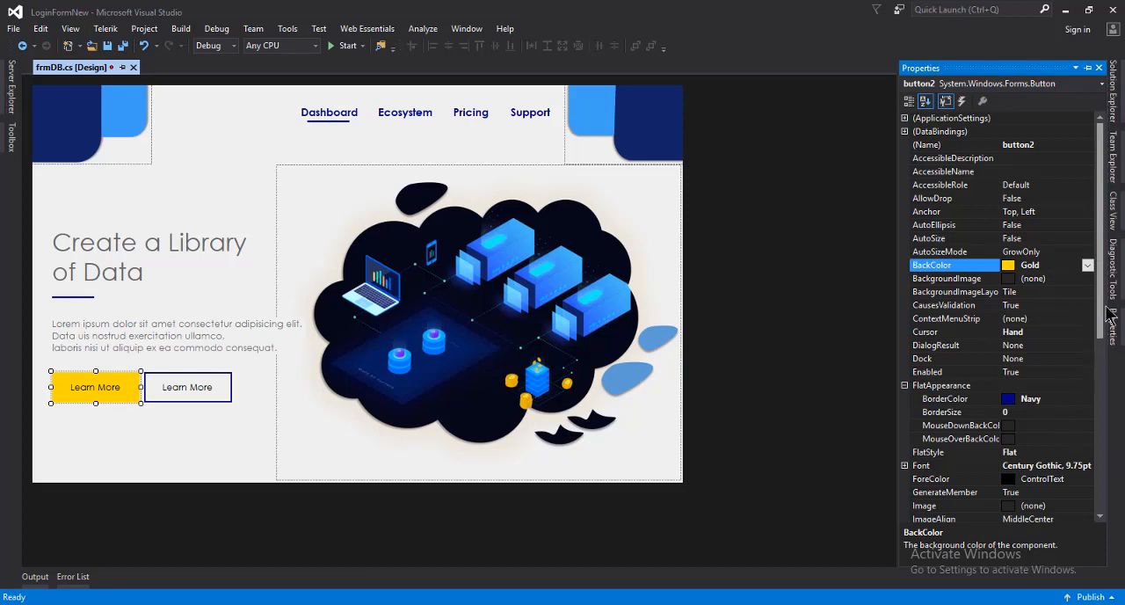
Change the gold button's text to "Get Started"
scroll(1103, 352, "down", 8)
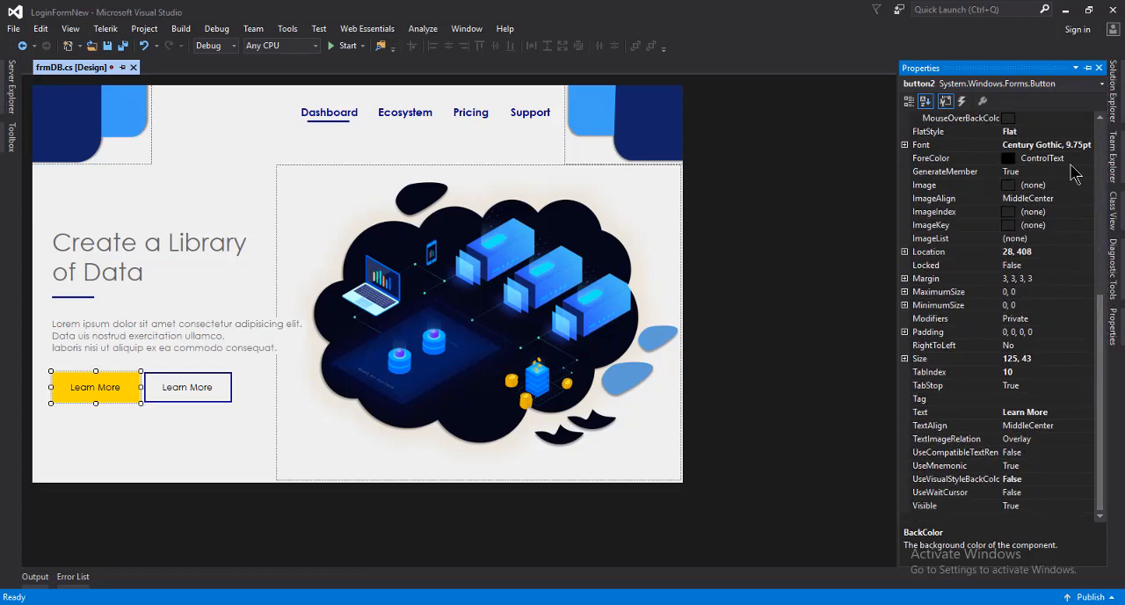
left_click(1050, 411)
key("ctrl+a")
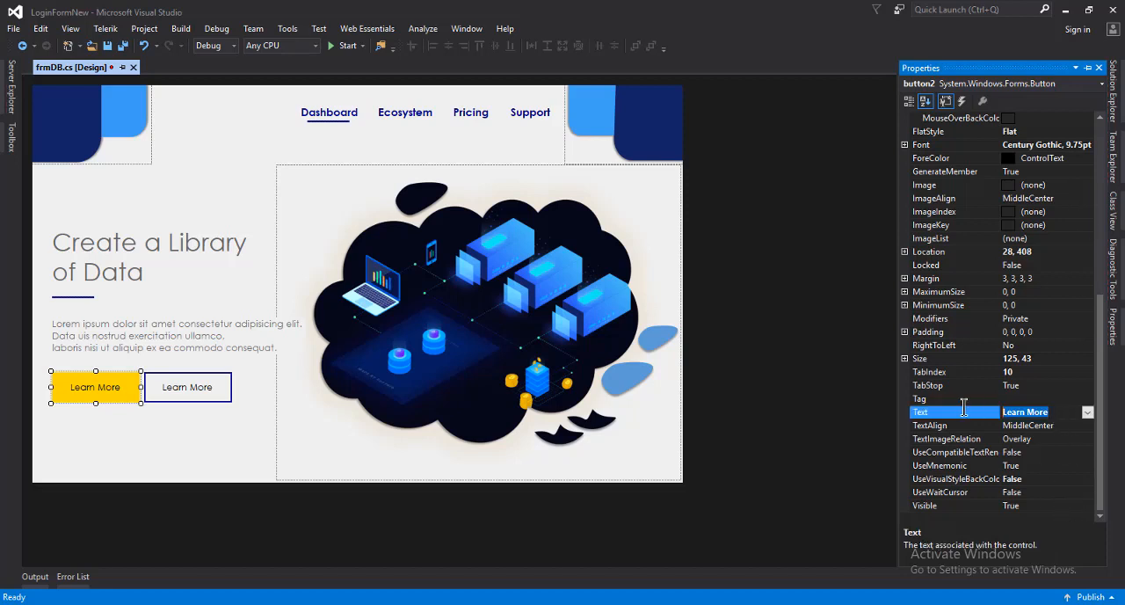
type("Get Started")
Save the form with the finished Get Started and Learn More buttons
left_click(173, 414)
key("ctrl+s")
double_click(115, 393)
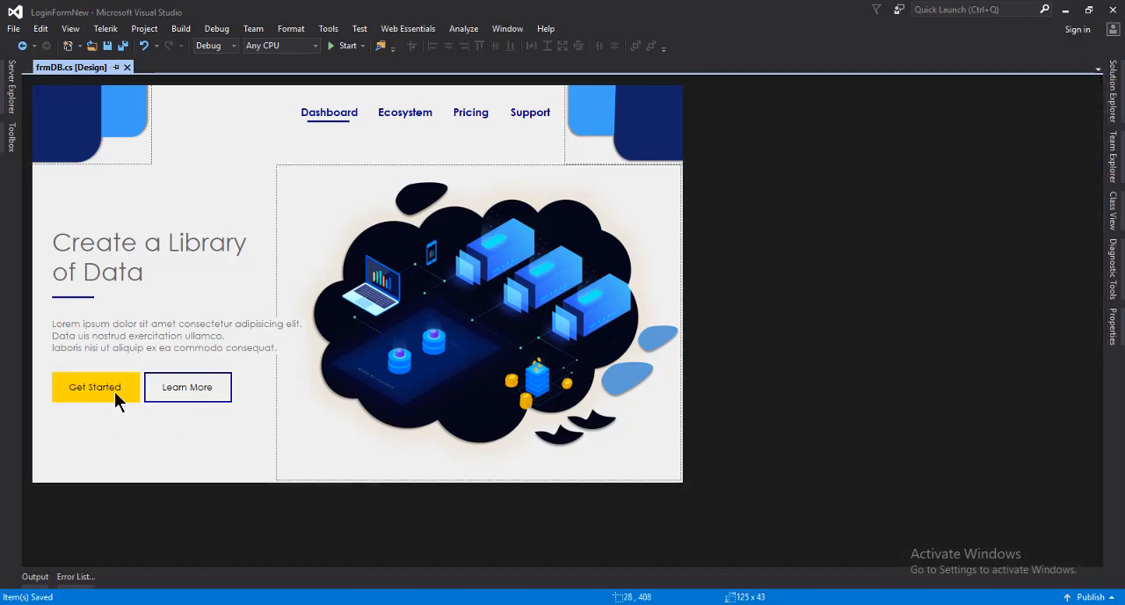
left_click(220, 388)
left_click(189, 431)
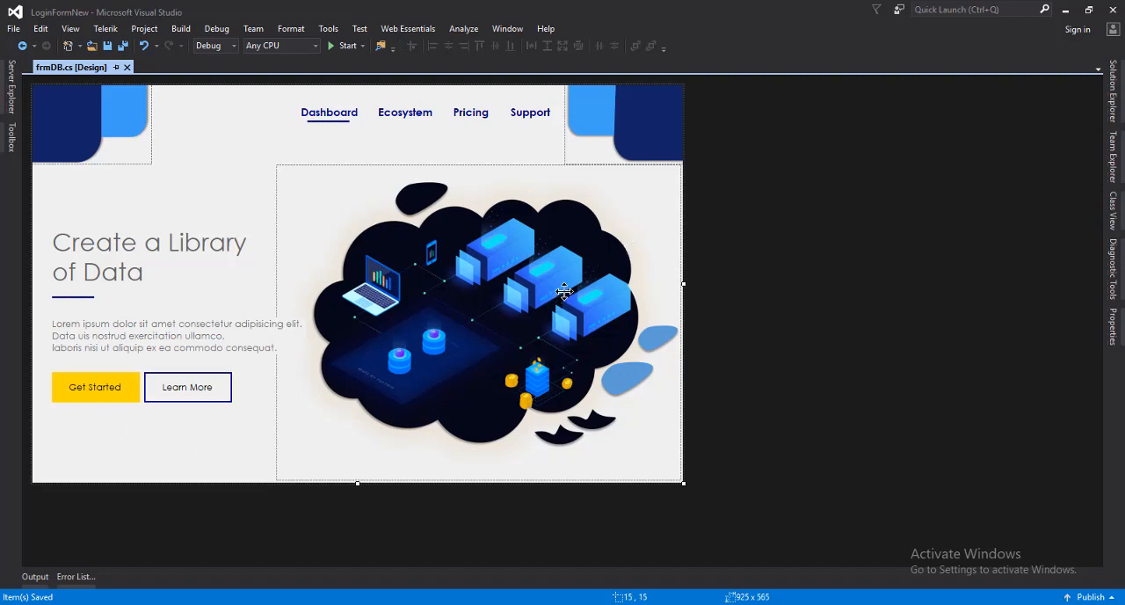
Duplicate the upper-left corner picture box and place the copy at about 212, 29, between the original and the Dashboard label
left_click(108, 143)
right_click(101, 128)
left_click(150, 280)
right_click(225, 147)
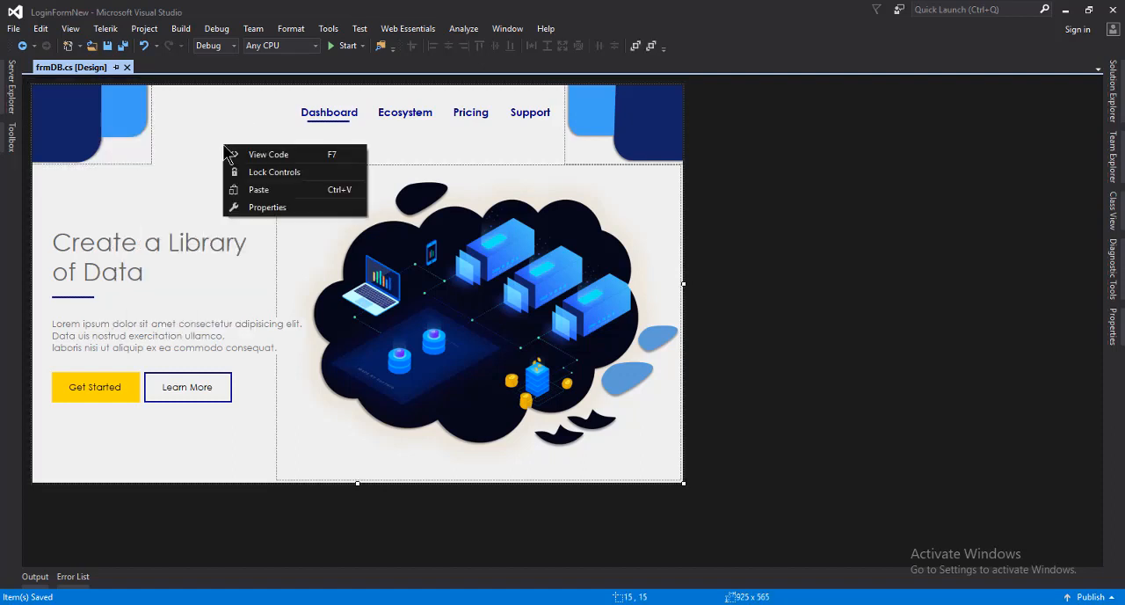
left_click(255, 190)
left_click_drag(351, 246, 300, 146)
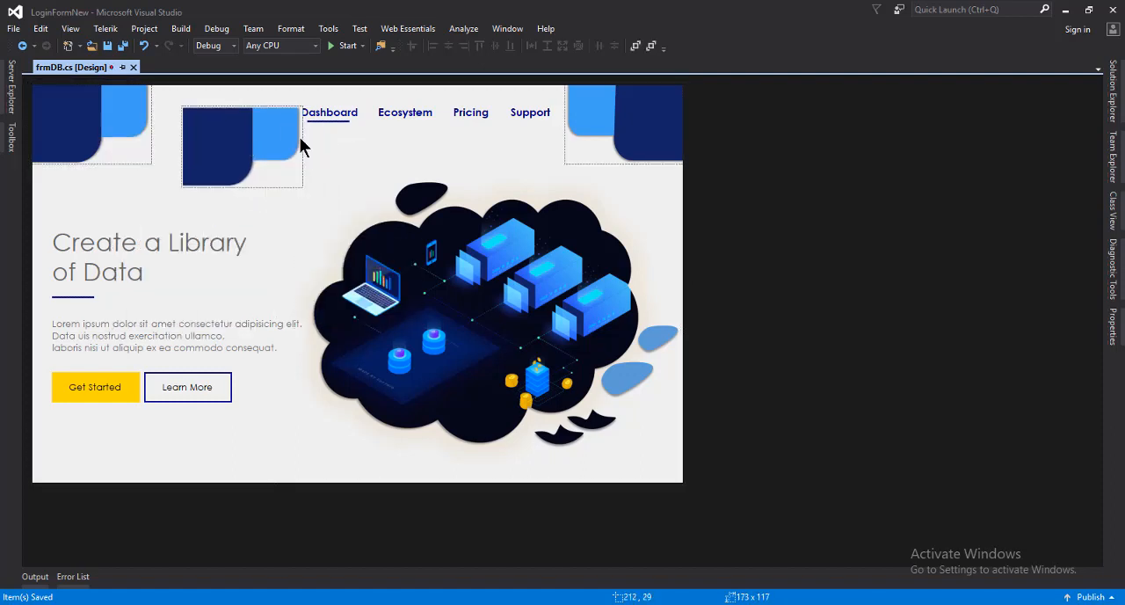
Import logo.png from the Desktop into the project resources and assign it to the duplicated picture box
left_click(297, 104)
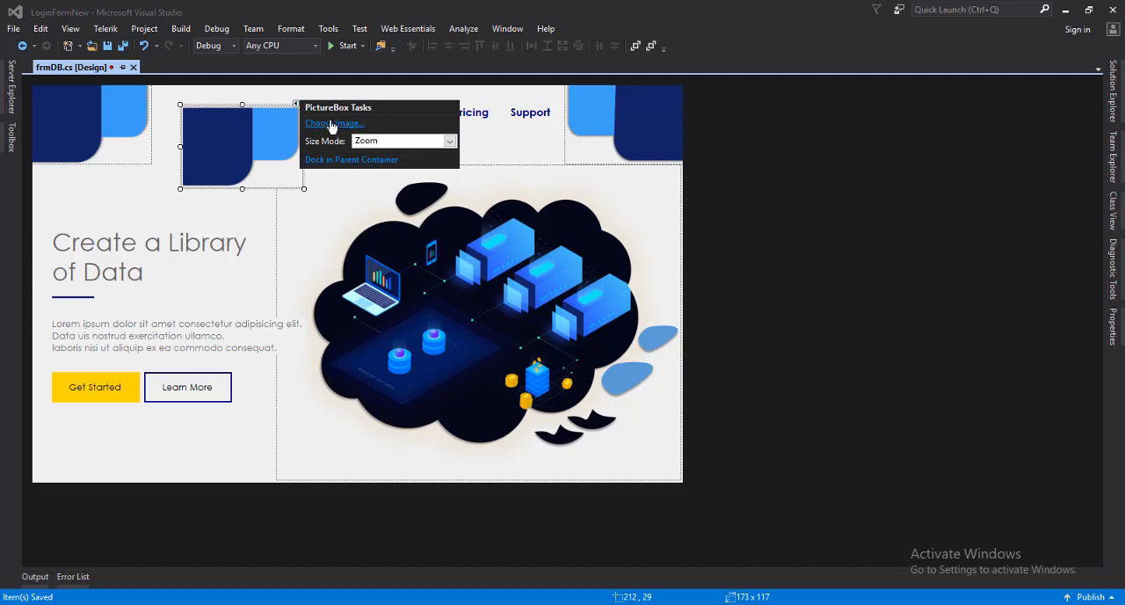
left_click(331, 123)
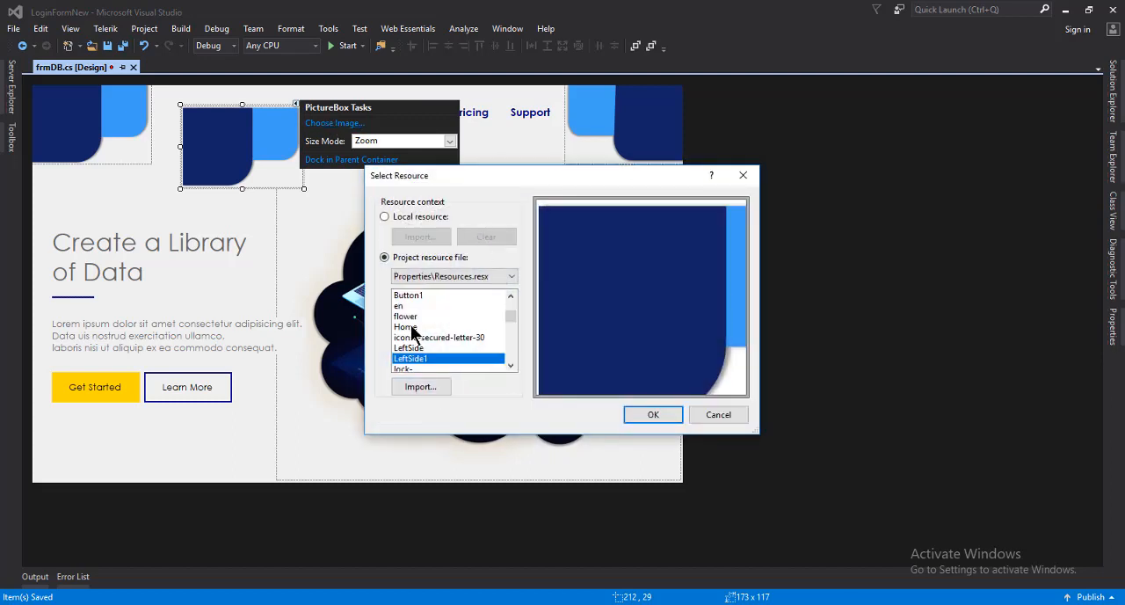
left_click(412, 327)
left_click(464, 348)
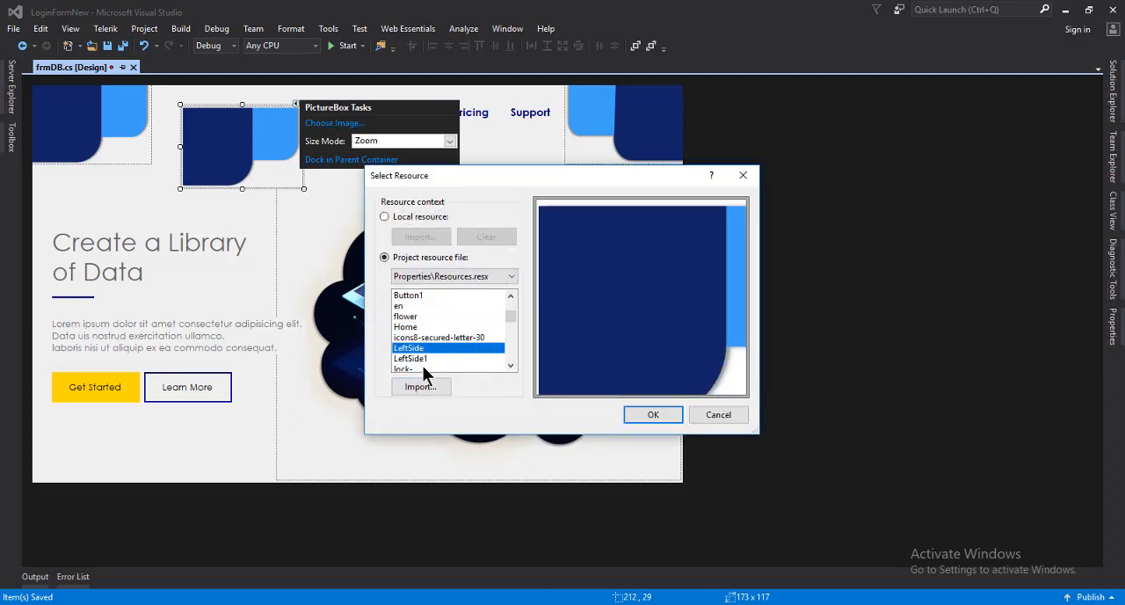
left_click(422, 360)
left_click(428, 386)
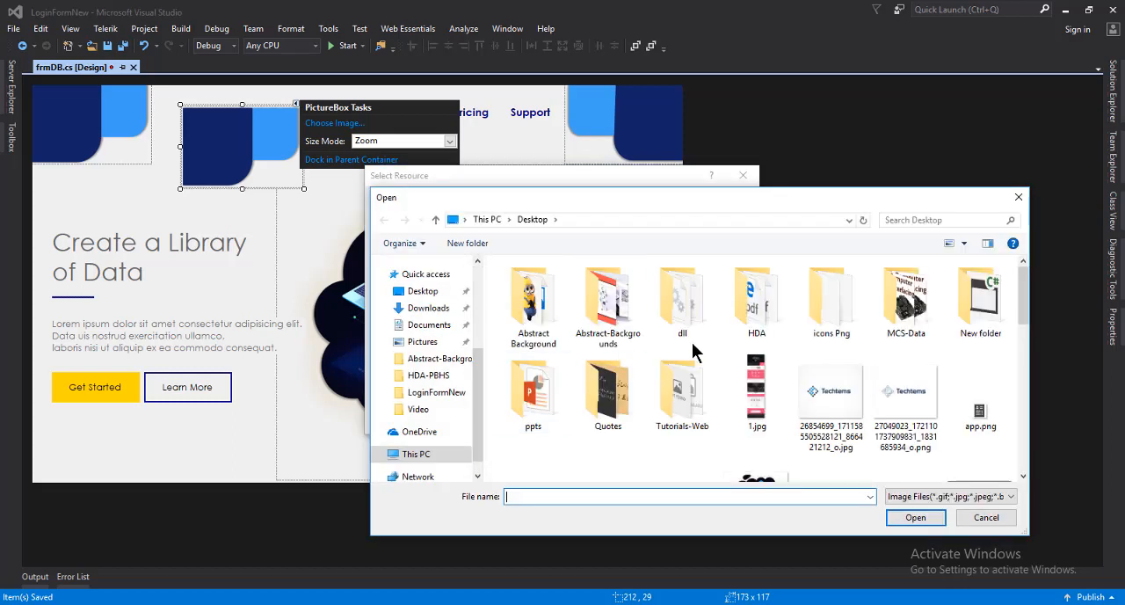
left_click(613, 318)
type("lo")
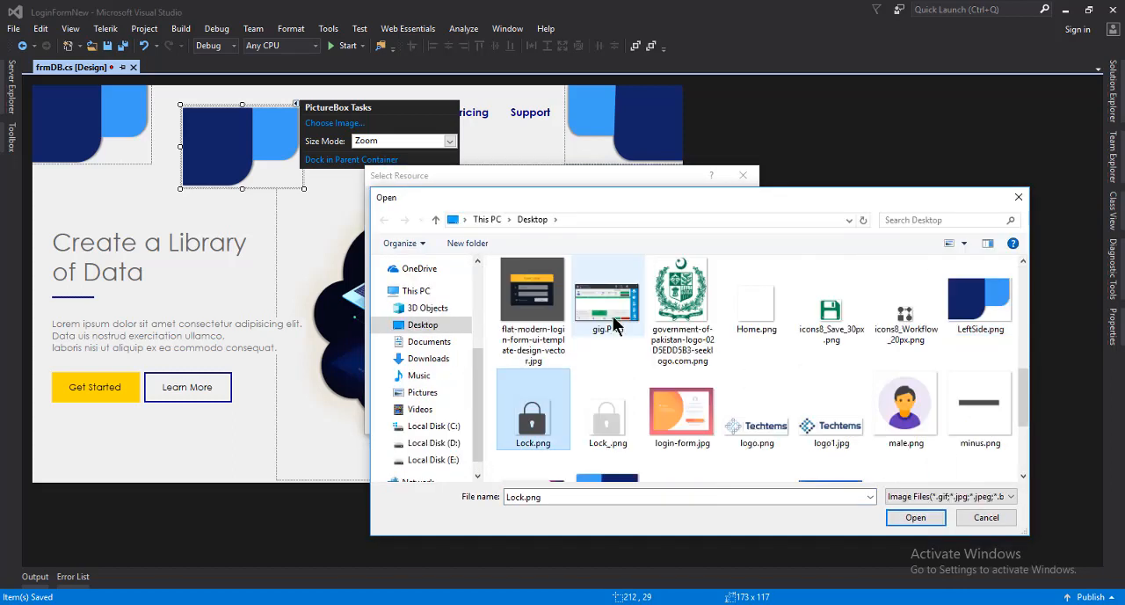
double_click(757, 436)
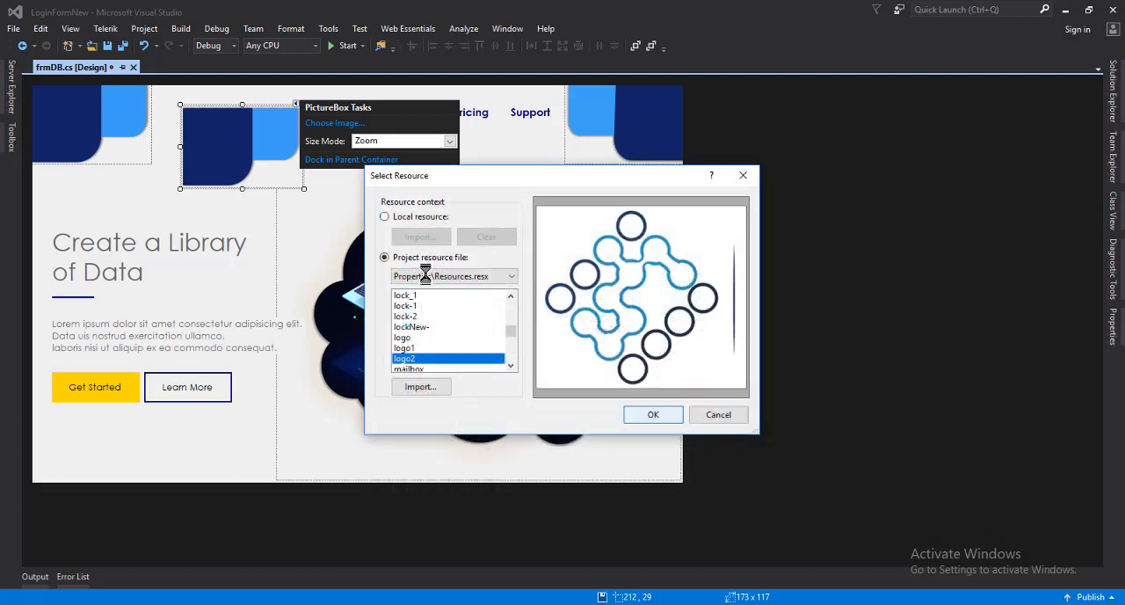
key("Return")
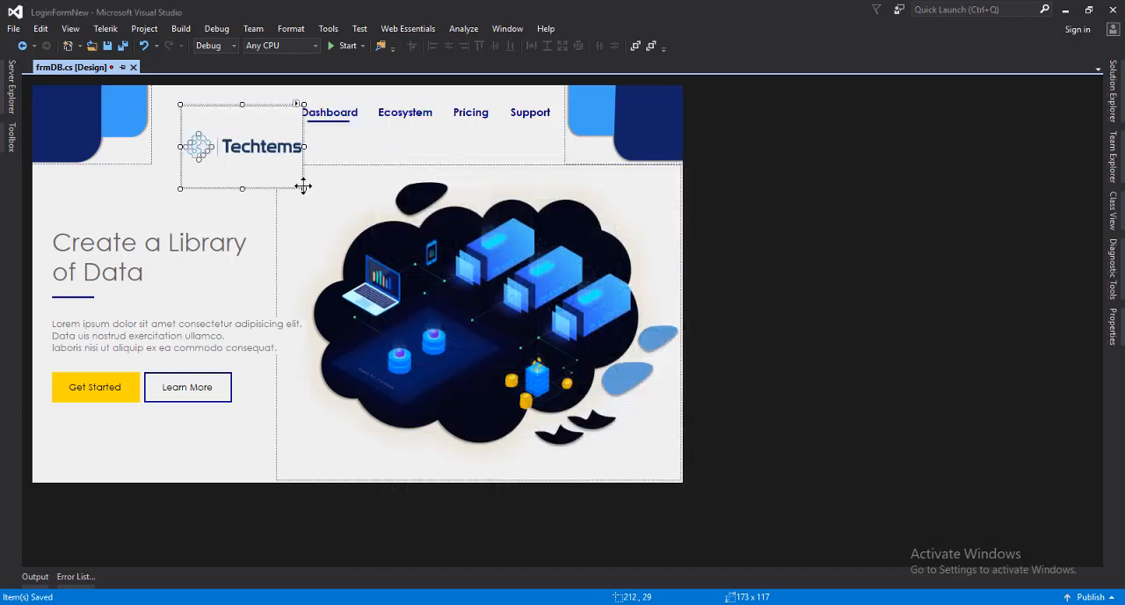
Shrink the logo picture box to about 140 x 57, position it at about 176, 12 beside the corner decoration, and save the form
left_click_drag(301, 187, 215, 121)
key("ctrl+z")
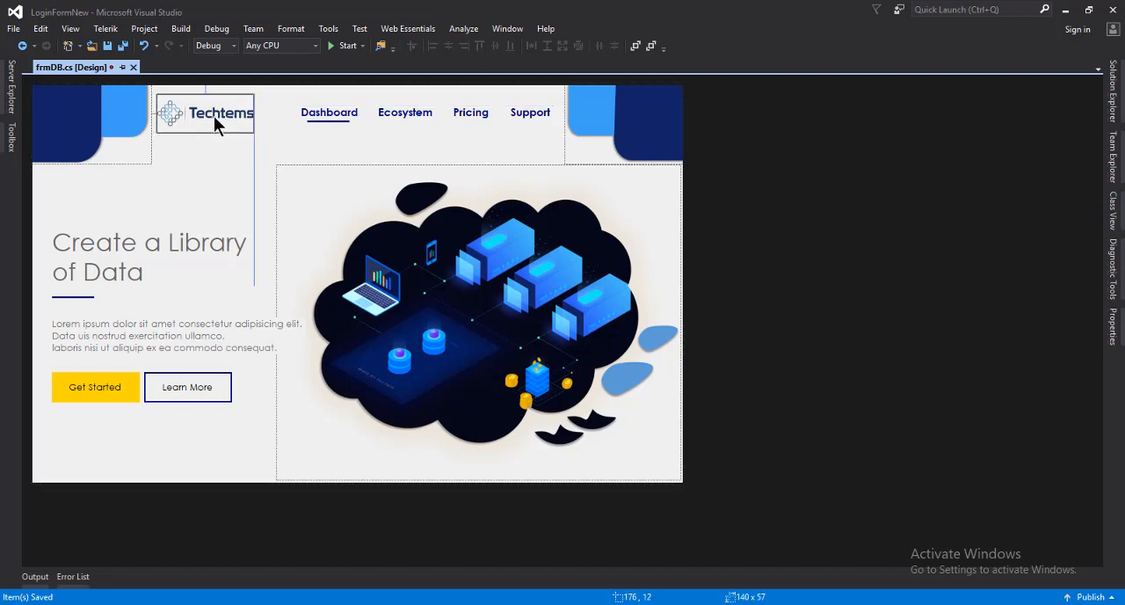
left_click(260, 202)
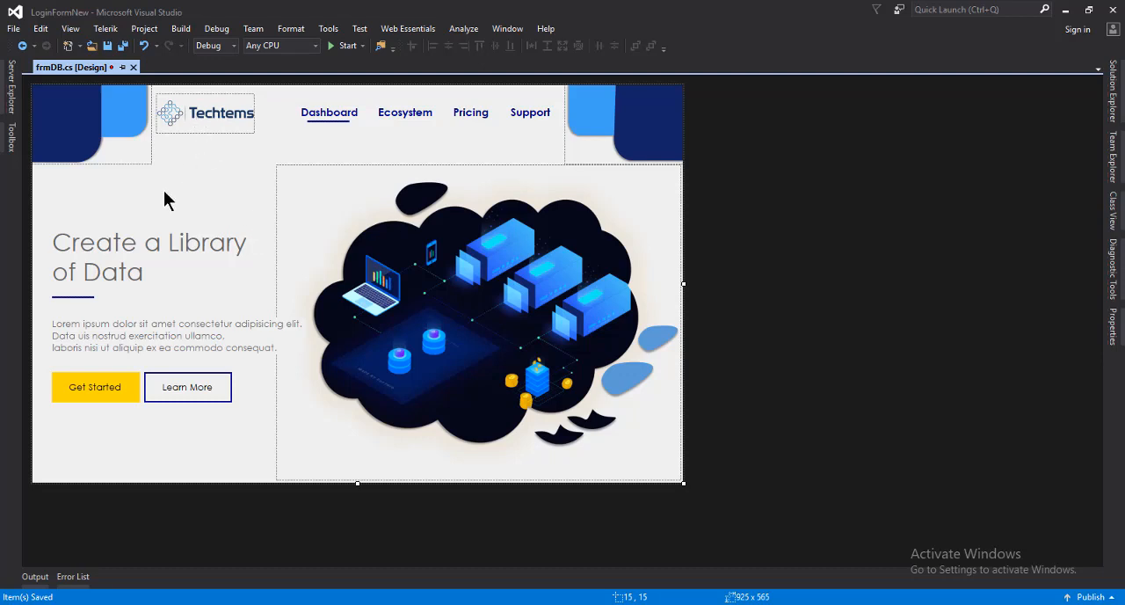
key("ctrl+s")
Find the BunifuElipse component and add it to the form
left_click(11, 138)
left_click_drag(51, 84, 5, 94)
type("buni")
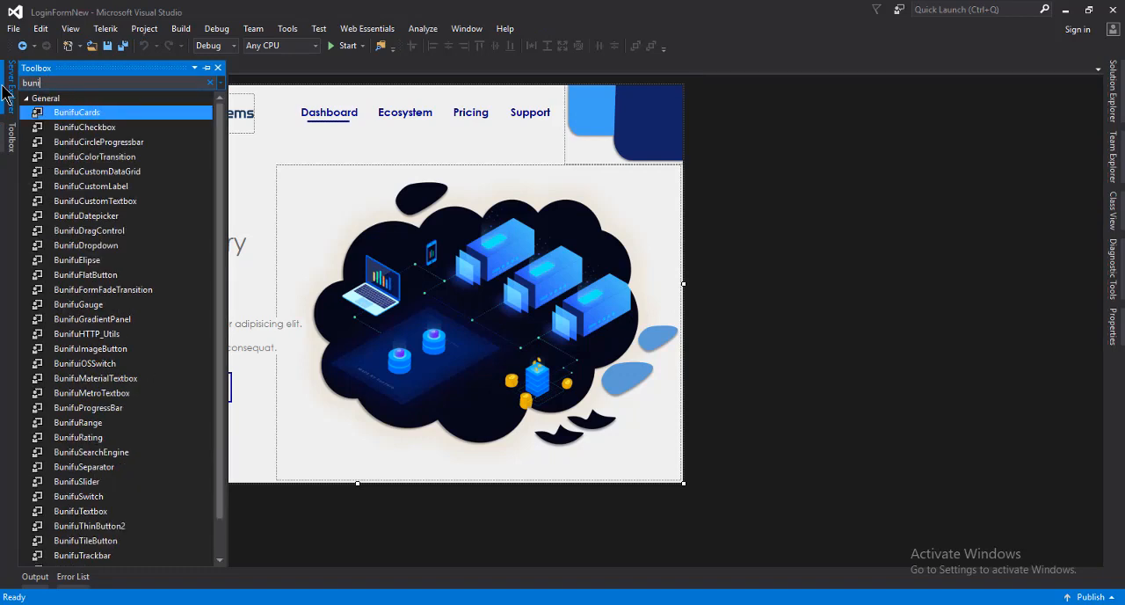
type("fueli")
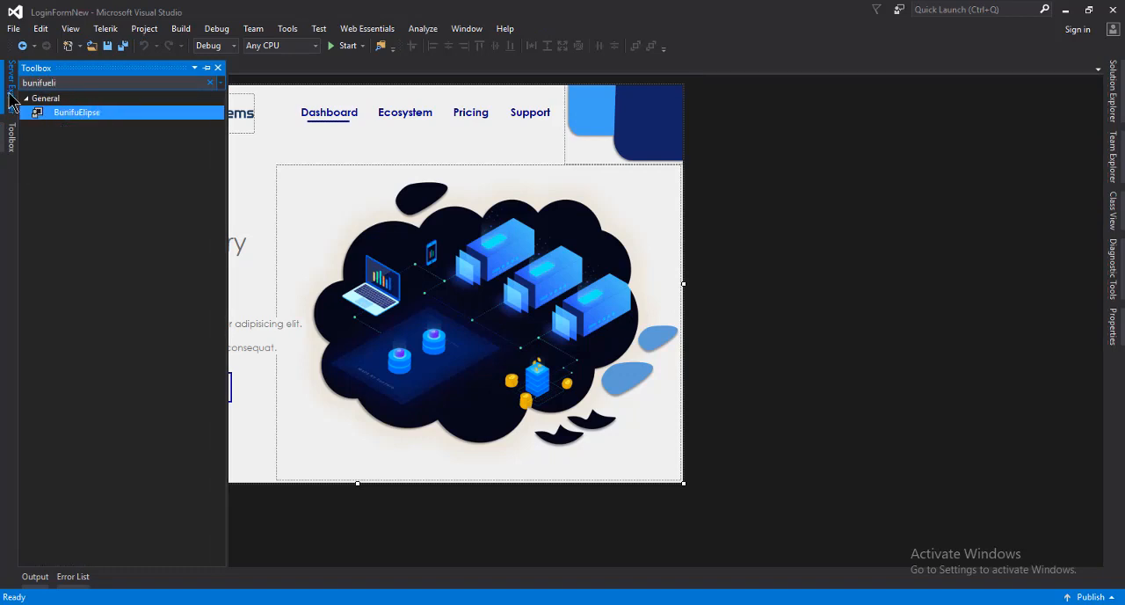
left_click_drag(83, 120, 275, 396)
Set the BunifuElipse component's ElipseRadius to 25 and save the form
right_click(76, 531)
left_click(104, 515)
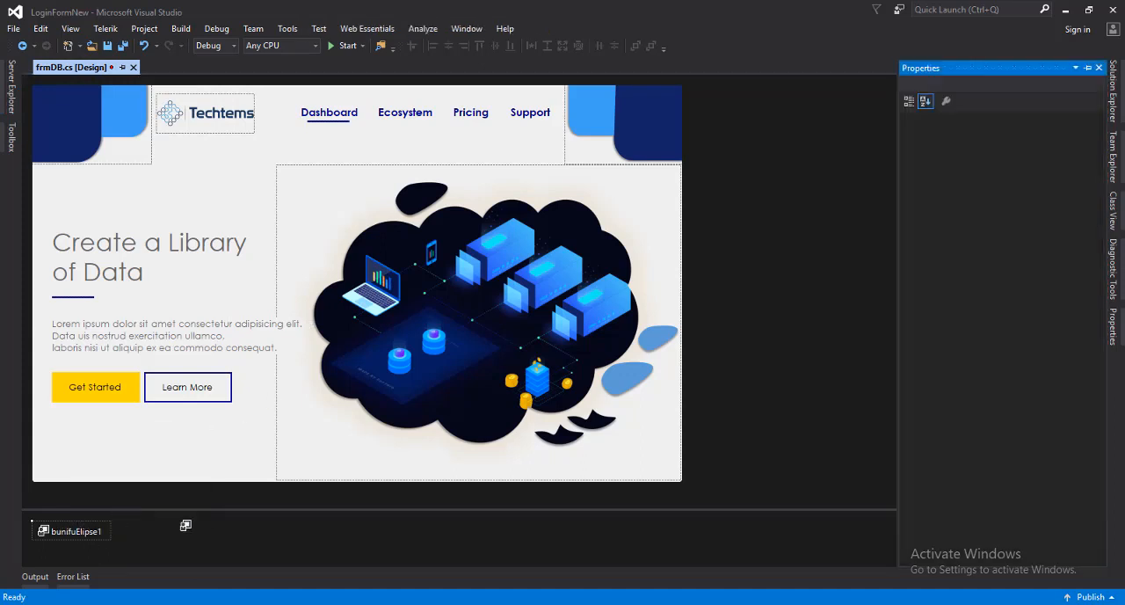
left_click(1018, 145)
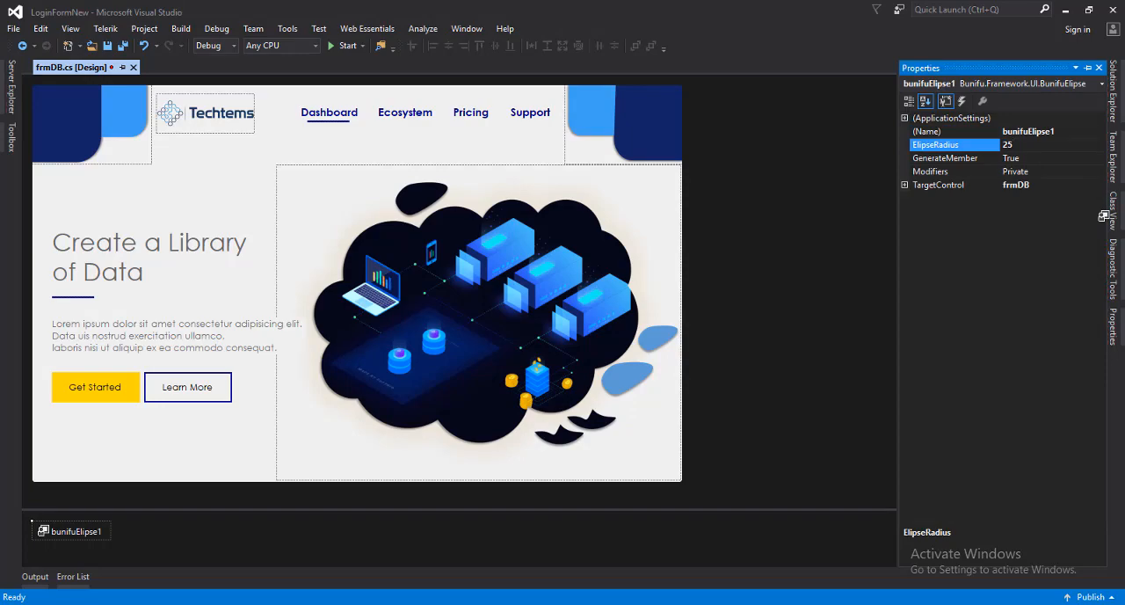
left_click(188, 197)
key("ctrl+s")
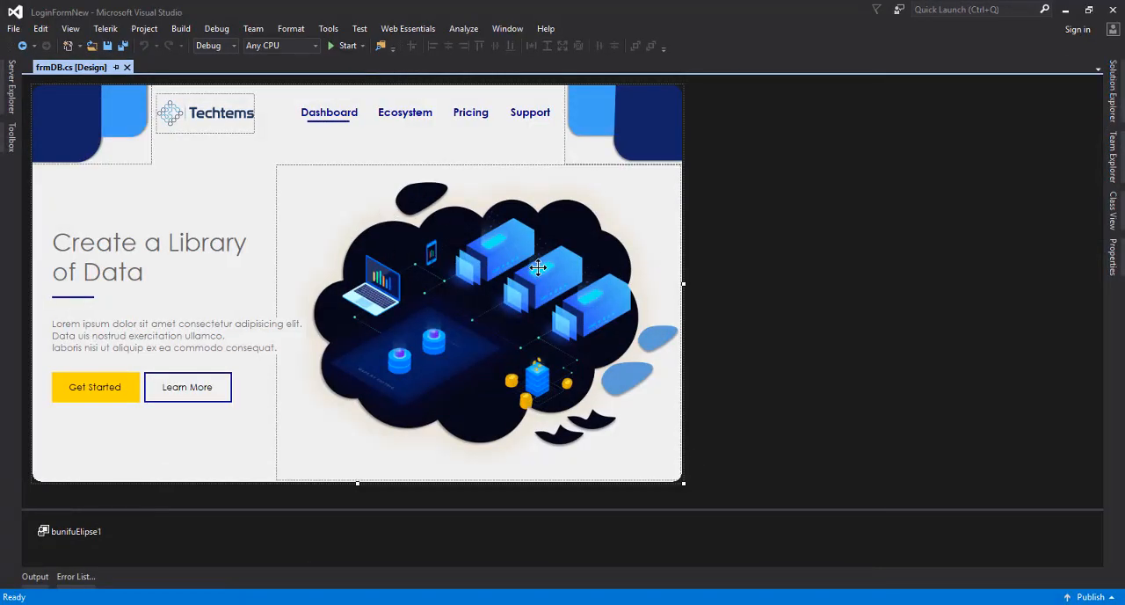
Run the project and minimize the development environment to view the running form on its own
left_click(334, 51)
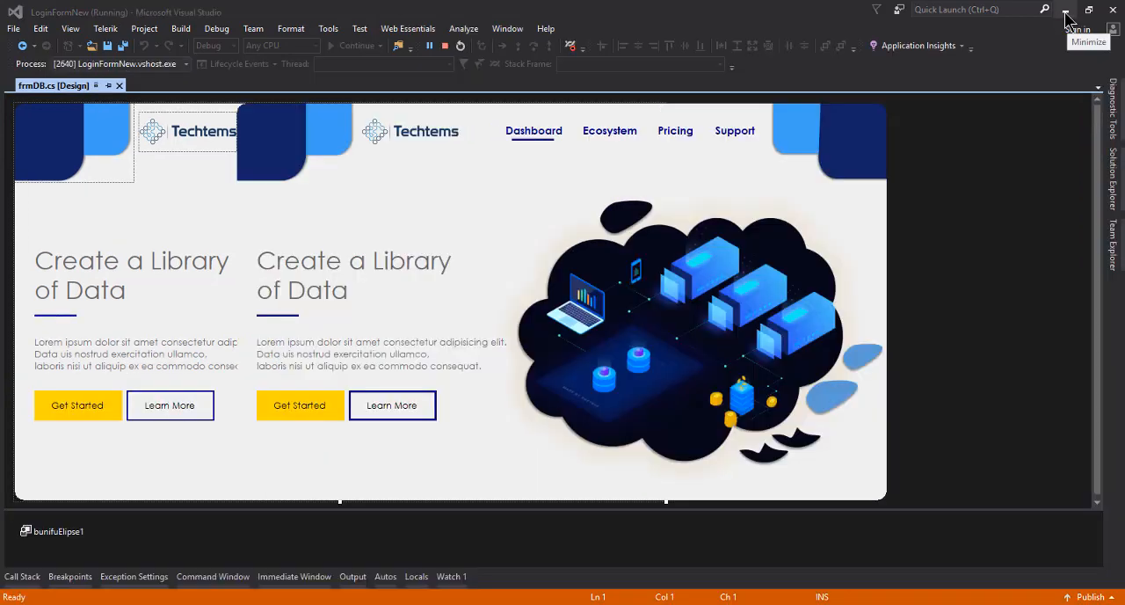
left_click(1065, 10)
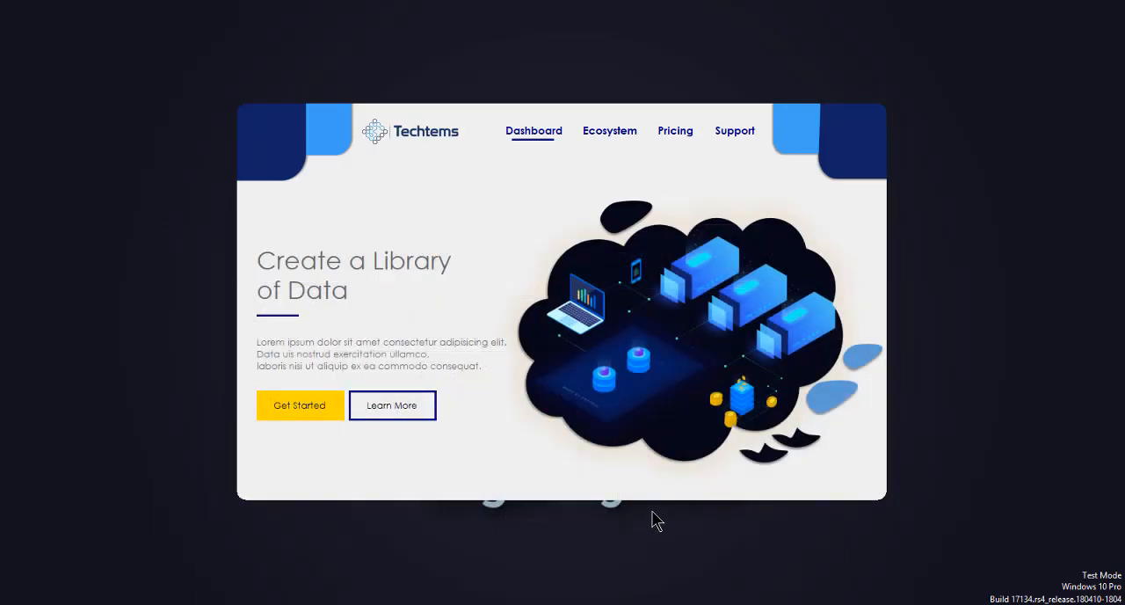